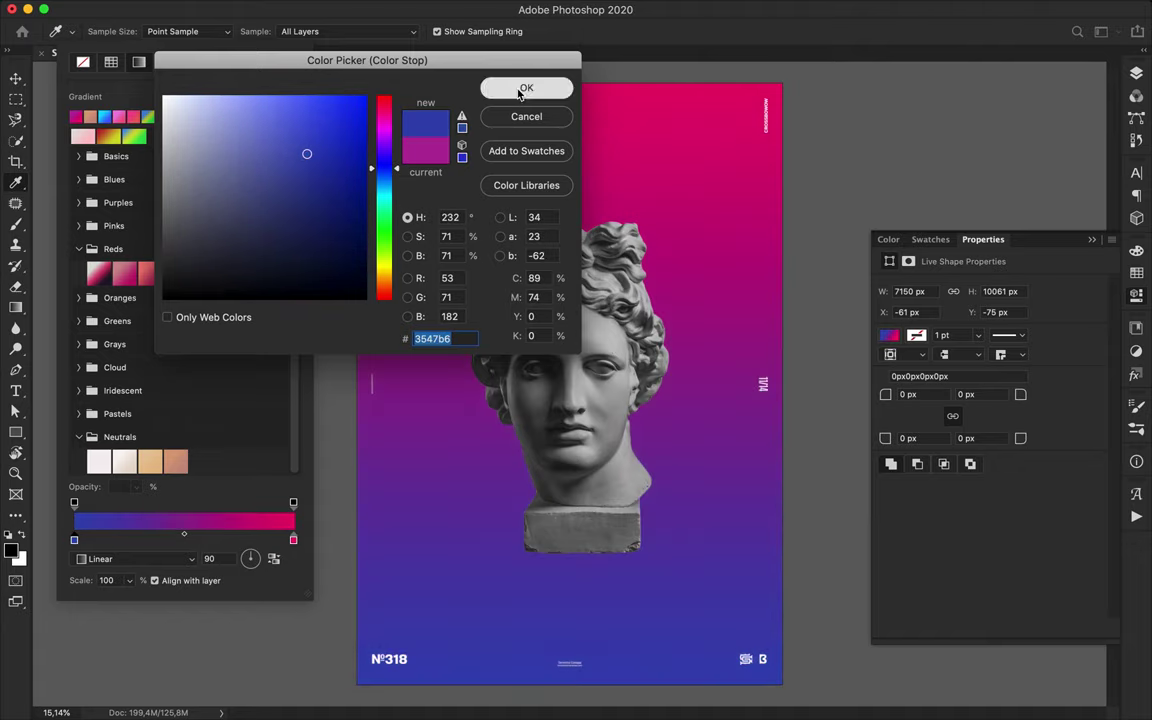
Step: Set the gradient's first colour stop to #3547b6
left_click(526, 87)
left_click(340, 365)
Step: Draw a white rectangle covering the whole poster on a layer beneath the gradient Background
left_click(1136, 74)
left_click(1071, 594)
left_click_drag(1014, 179, 1013, 232)
key("u")
left_click(176, 31)
left_click(92, 96)
left_click_drag(355, 82, 787, 688)
key("F7")
Step: Lower the opacity of the gradient Background layer so the white beneath lightens it, keeping the Normal blend mode
left_click(1050, 180)
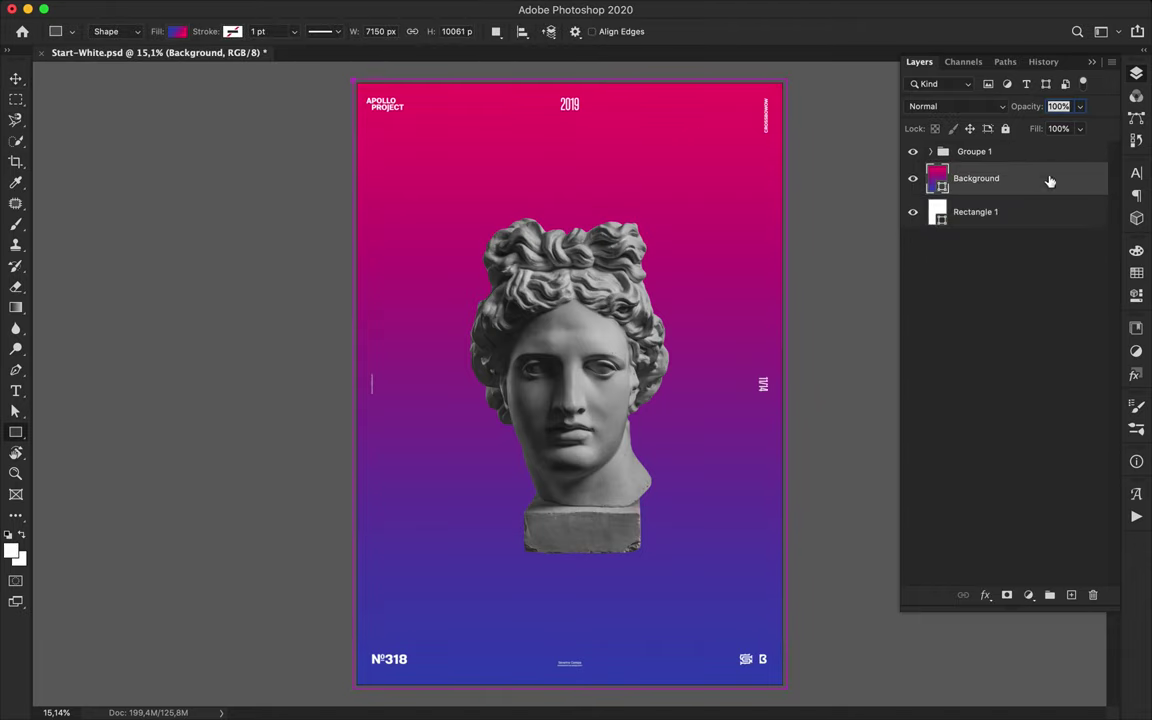
left_click(1003, 107)
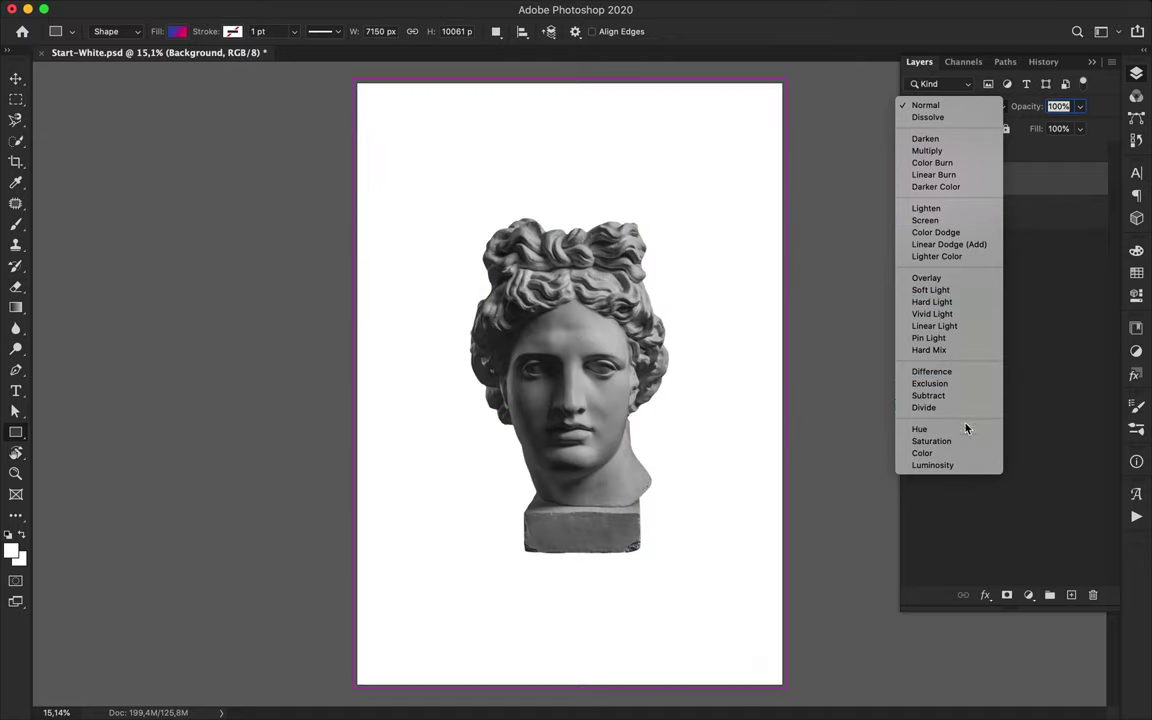
left_click(851, 368)
left_click_drag(1078, 146, 1056, 150)
Step: Move the bust to the poster's lower right, partly beyond the edge, and place its layer beneath the text layers
left_click(431, 345)
left_click(530, 390)
key("v")
left_click_drag(521, 291, 676, 625)
left_click_drag(982, 314, 982, 517)
Step: Place two overlapping copies of the bust in the poster's upper left area
left_click_drag(668, 605, 528, 133)
left_click_drag(545, 262, 455, 232)
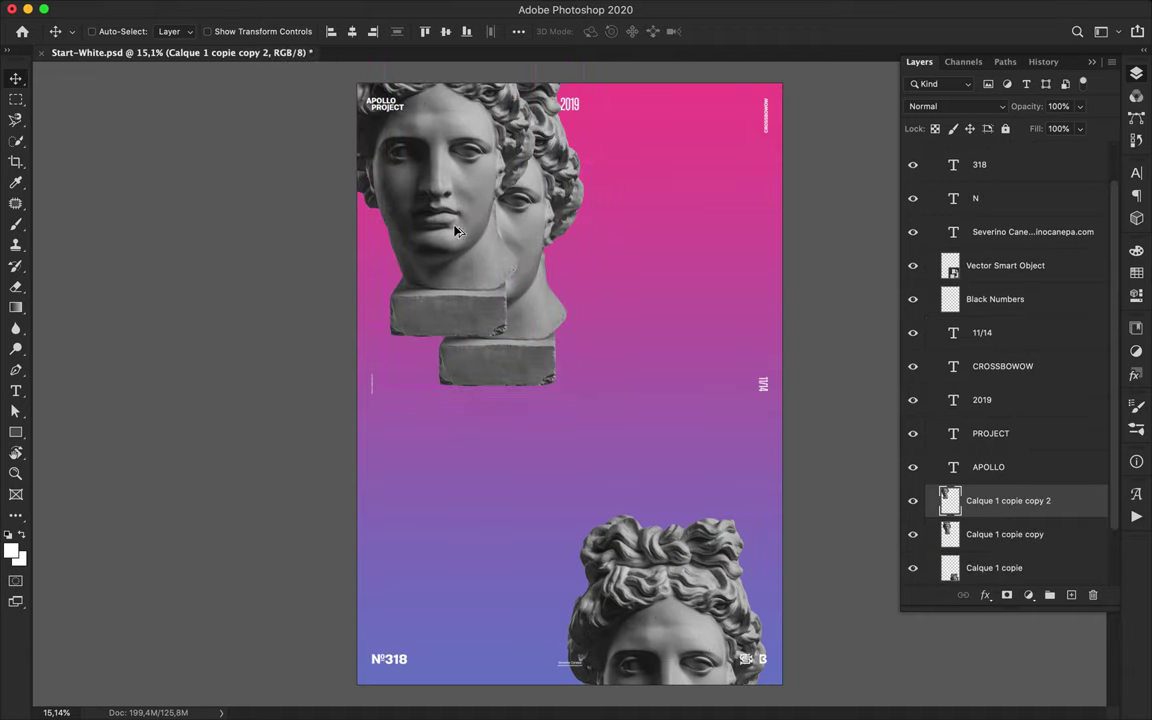
Step: Scale the rear bust copy to 51.50% and position it beside the large upper bust
left_click(535, 290)
key("super+t")
left_click_drag(386, 217, 482, 217)
mouse_move(548, 159)
left_mouse_down()
mouse_move(542, 189)
mouse_move(529, 152)
left_mouse_up()
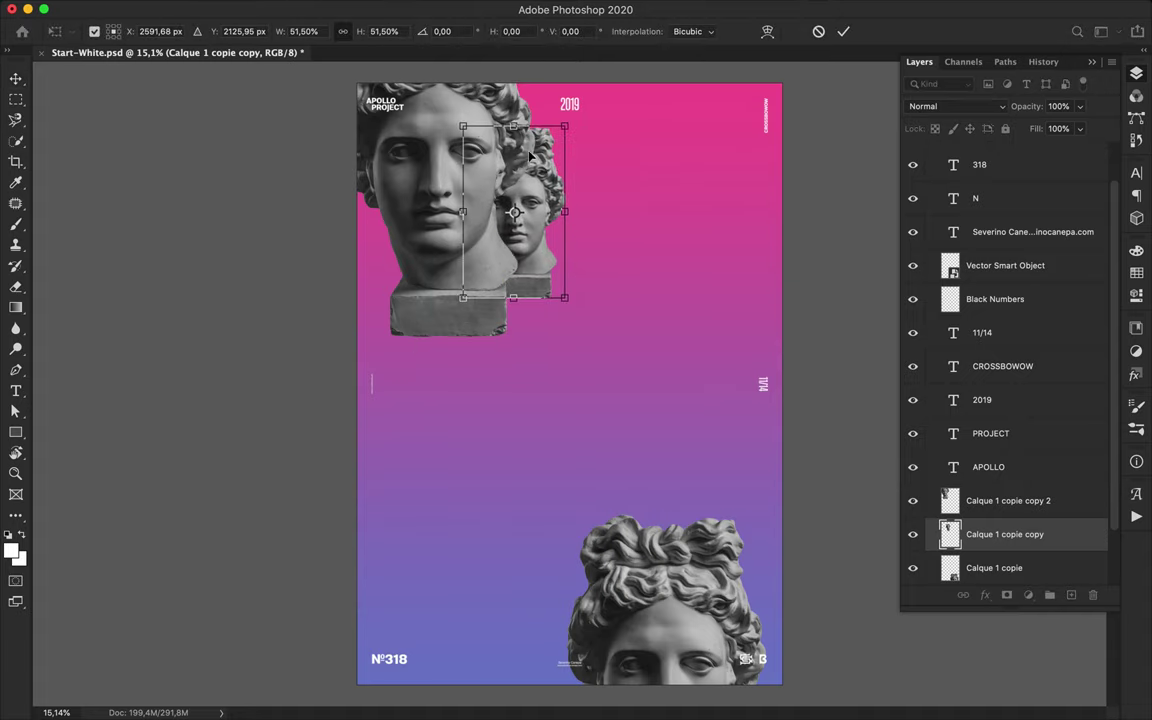
key("Return")
Step: Draw a rectangle of about 2829 × 528 px mid-poster with a yellow-to-red Oranges gradient fill and a black stroke
key("u")
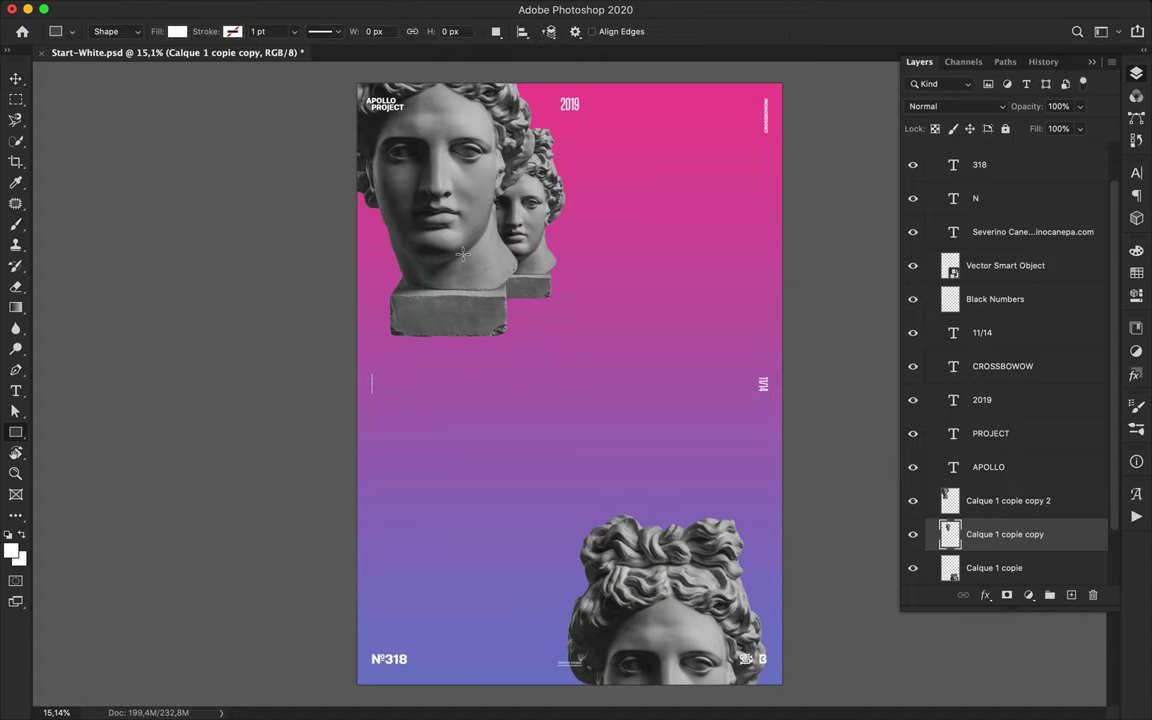
left_click(177, 31)
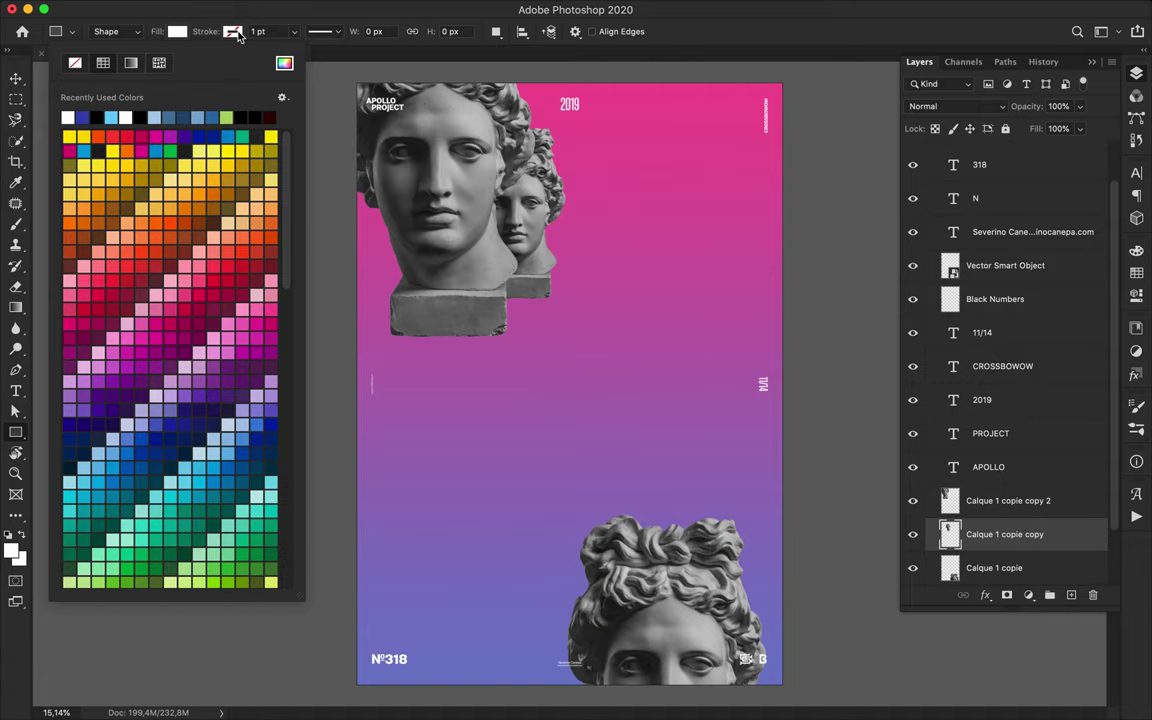
left_click(236, 31)
left_click(159, 117)
left_click(177, 31)
left_click(130, 63)
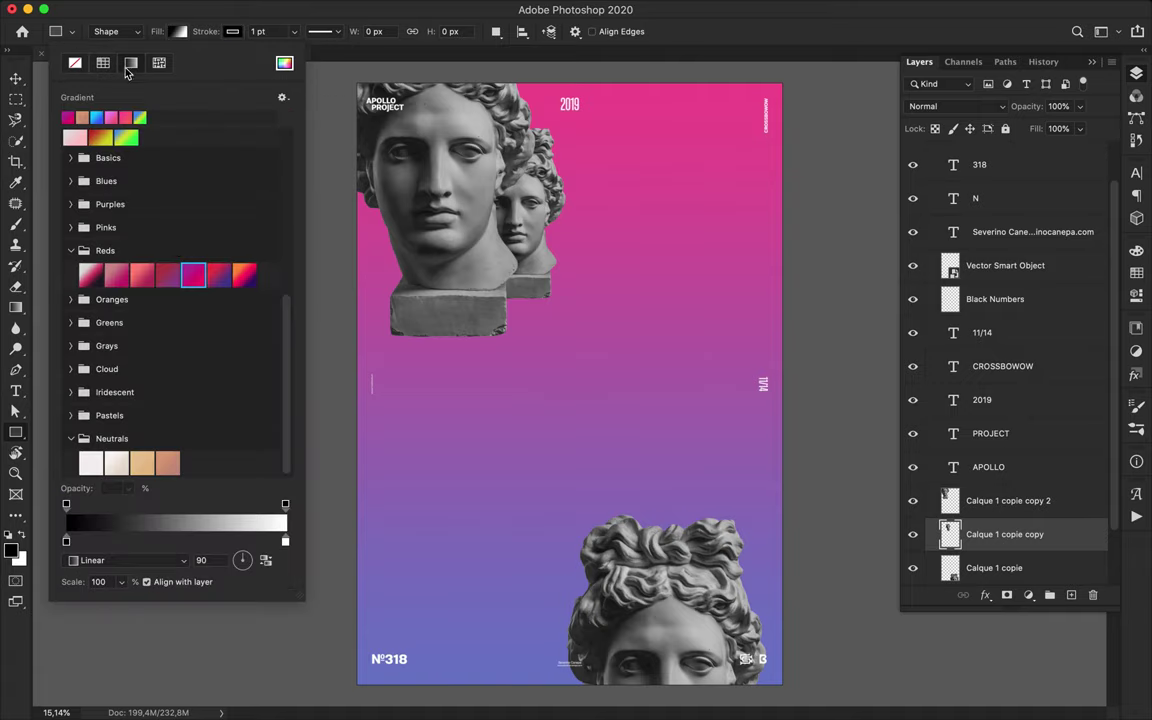
left_click(71, 300)
left_click(141, 349)
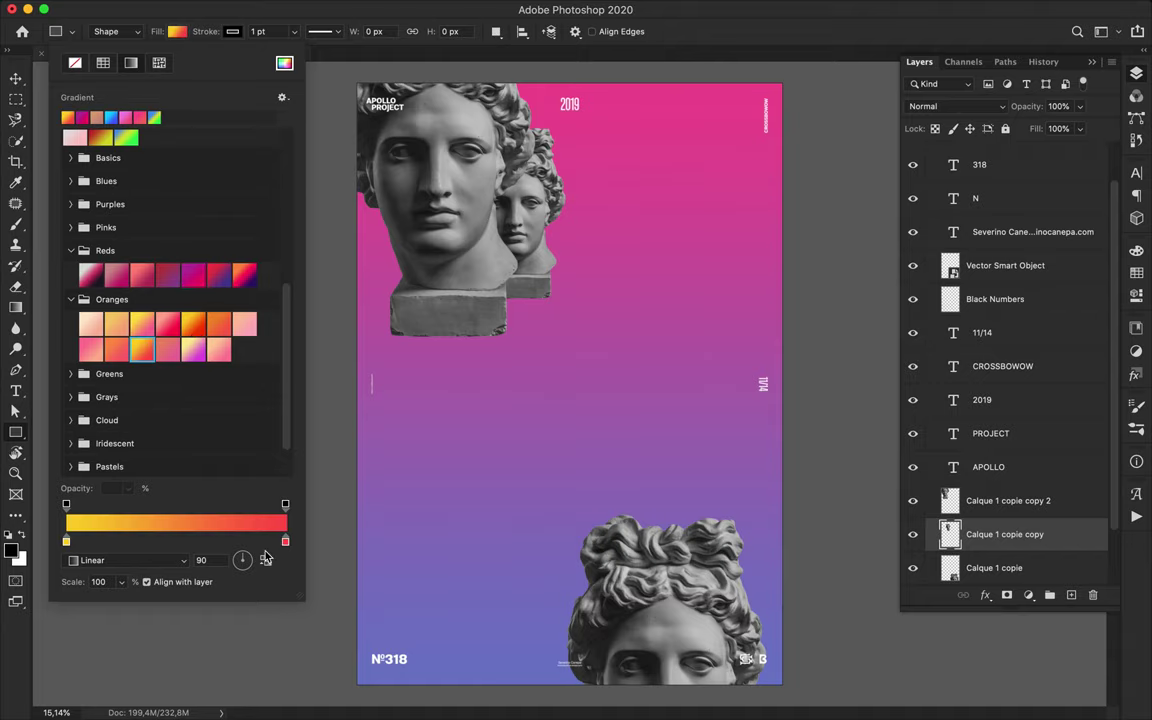
left_click_drag(499, 349, 670, 379)
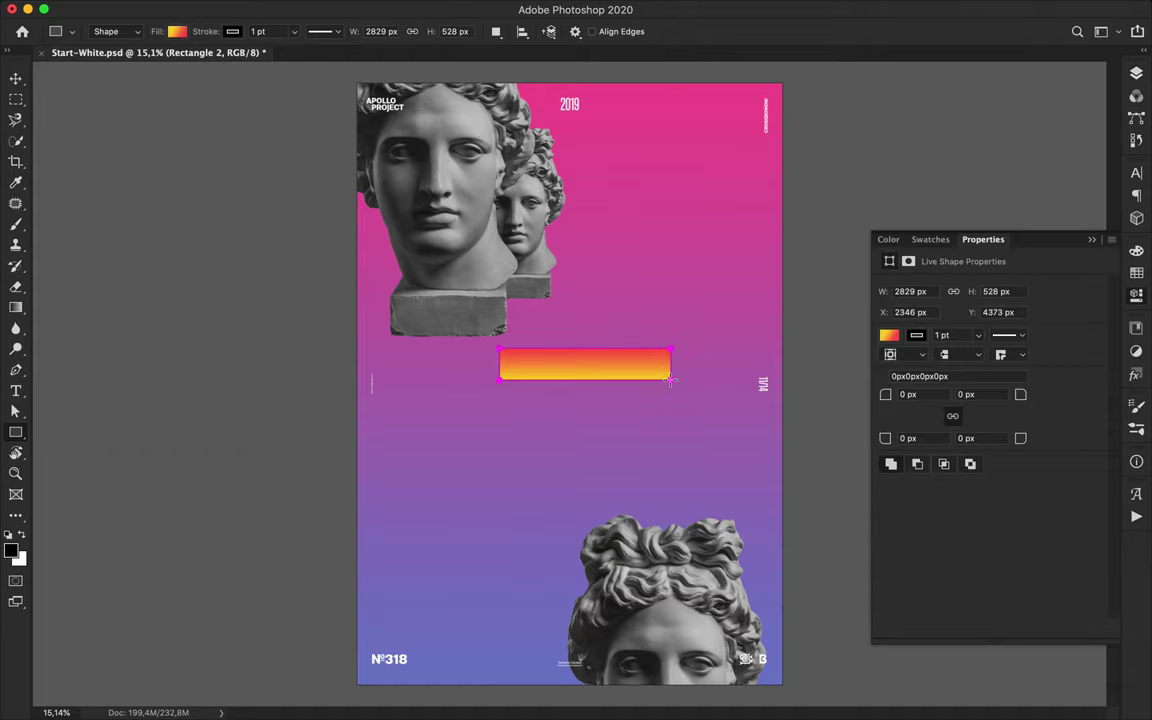
Step: Set the rectangle's gradient angle to 0 and its stroke width to 9 pt
left_click(176, 31)
left_click(240, 562)
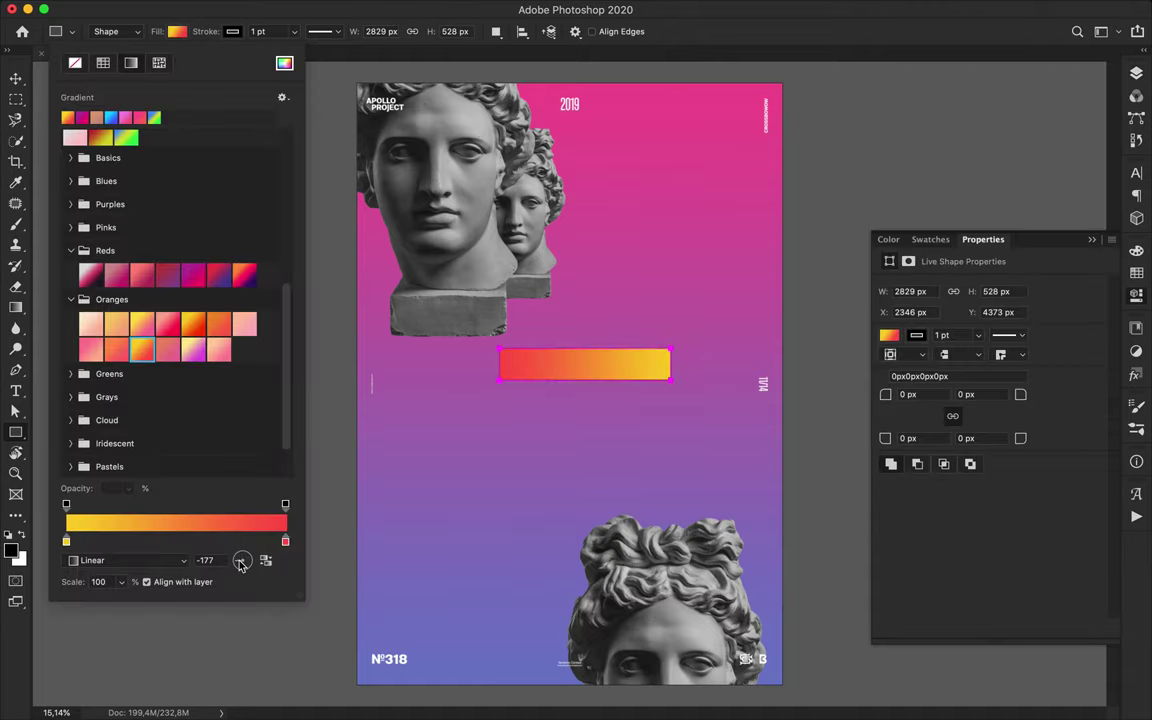
left_click(250, 565)
type("0")
key("Return")
key("v")
type("a9")
key("Return")
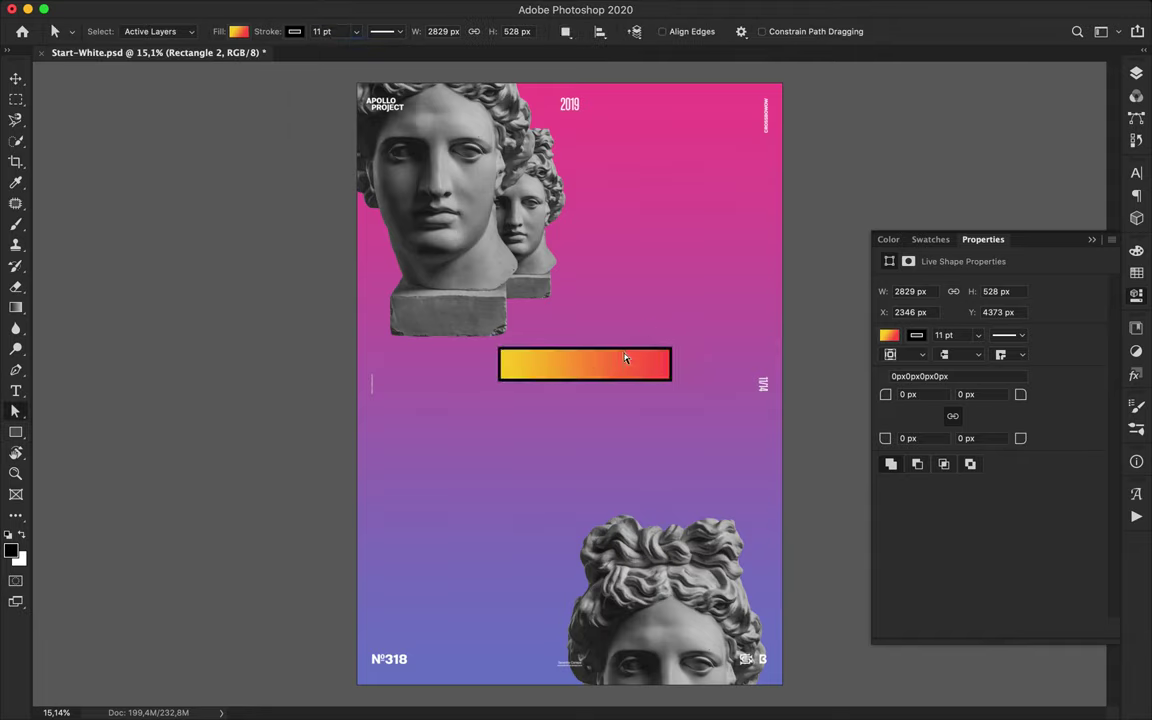
Step: Shift the gradient rectangle slightly left and widen it to about 3457 px
key("v")
left_click_drag(591, 360, 571, 365)
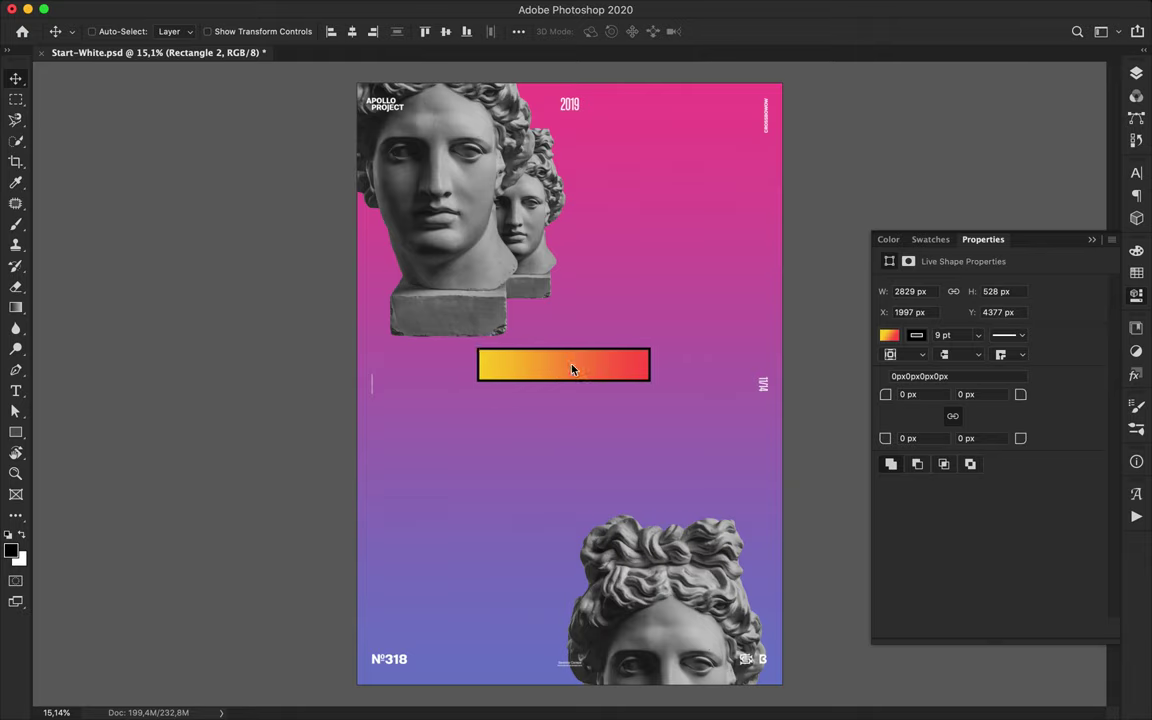
key("ctrl+t")
left_click_drag(649, 364, 688, 363)
key("Return")
Step: Add the horizontal text "APOLLO" in black Molde Compressed-Bold below the gradient rectangle
key("t")
right_click(15, 390)
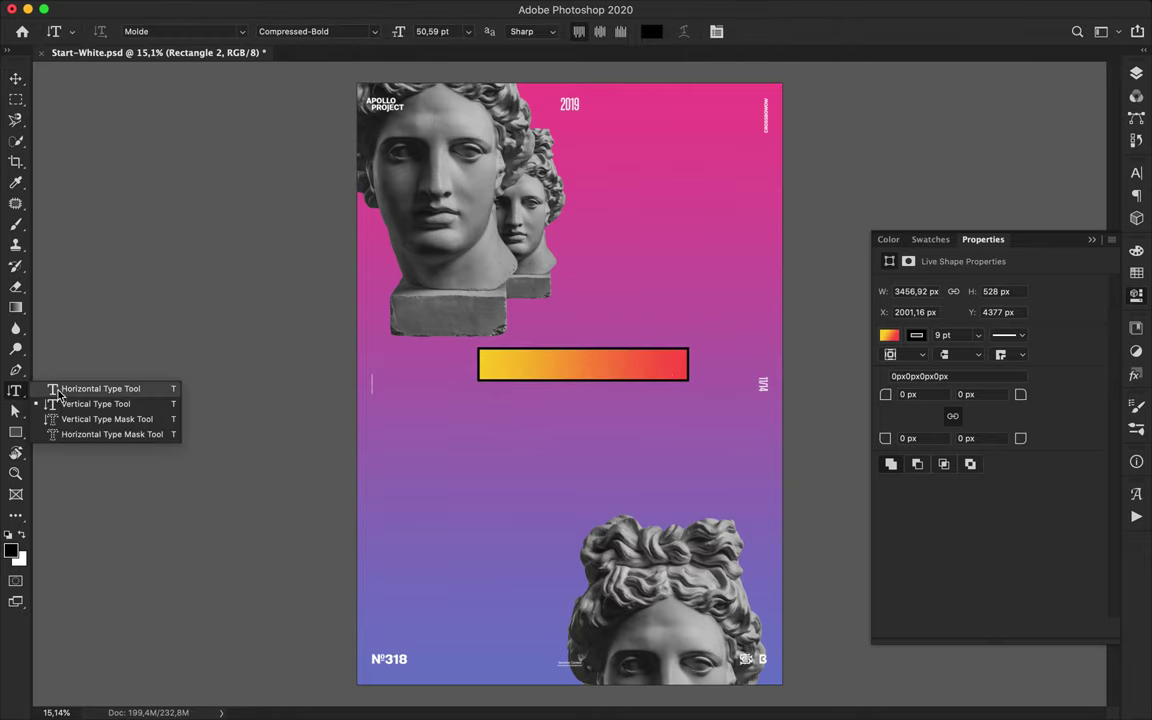
left_click(57, 393)
left_click(500, 462)
type("APOLLO")
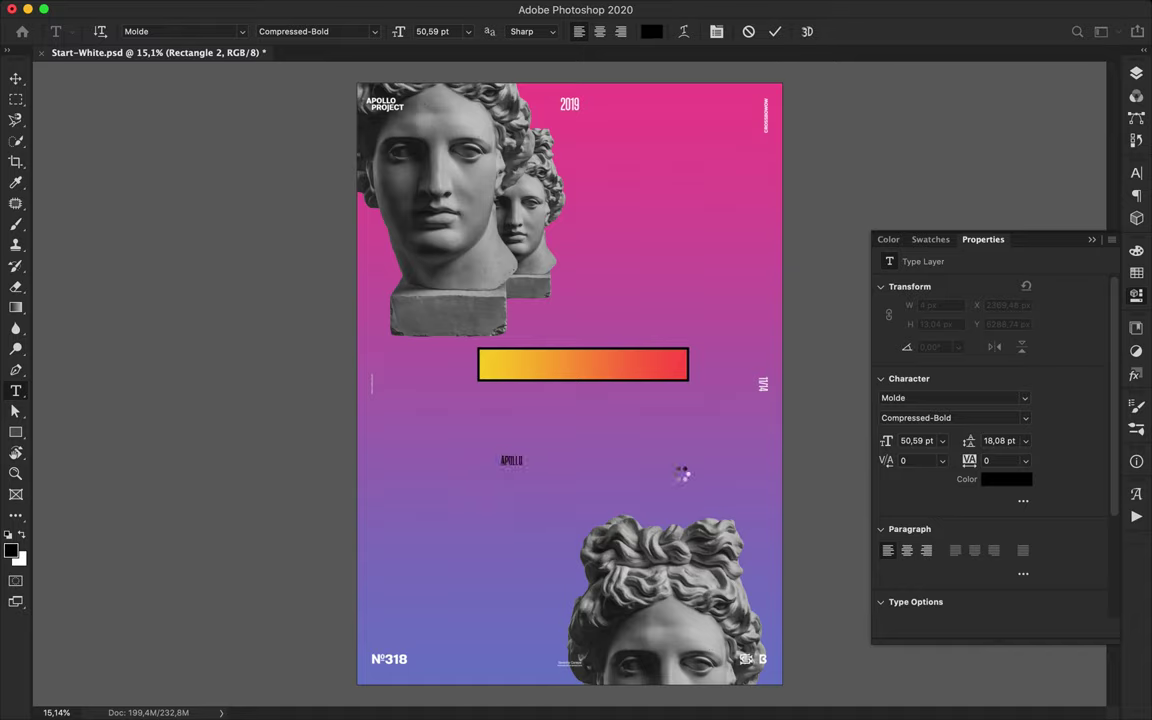
key("ctrl+Return")
Step: Move the new APOLLO text into the left end of the rectangle and enlarge it to about 105 pt
key("v")
left_click_drag(512, 463, 525, 370)
key("ctrl+t")
key("Return")
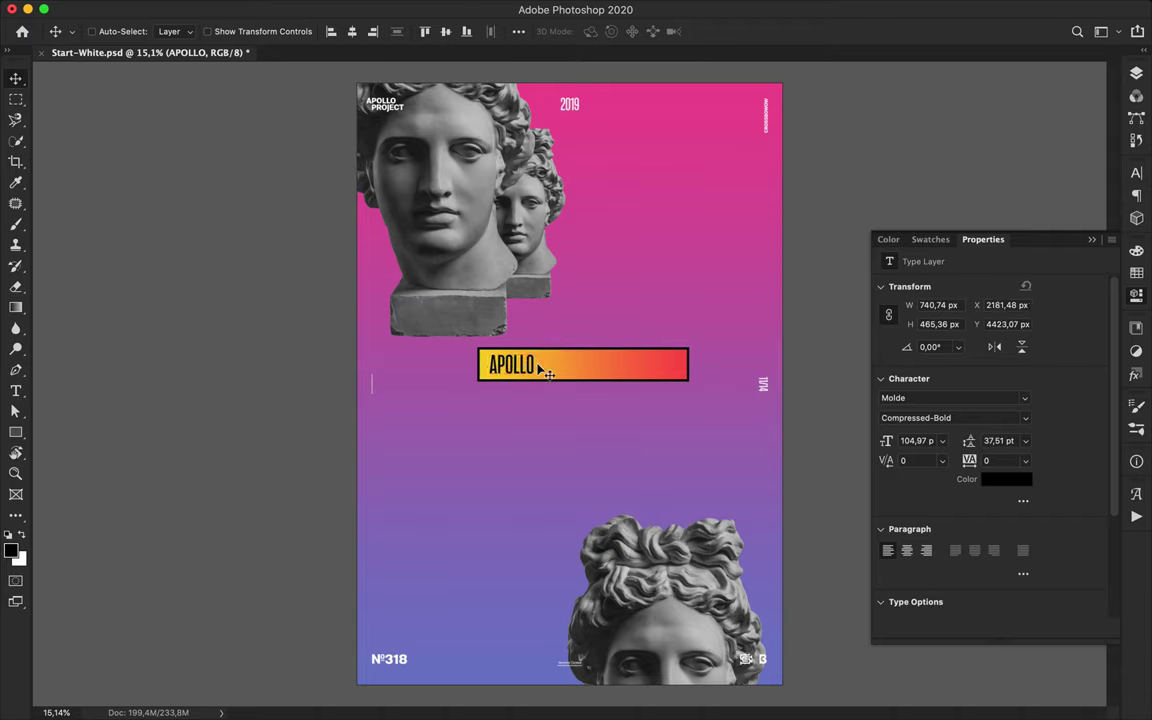
Step: Draw a straight black line without fill from the APOLLO text to the banner's right end and adjust its stroke width
key("p")
left_click(183, 35)
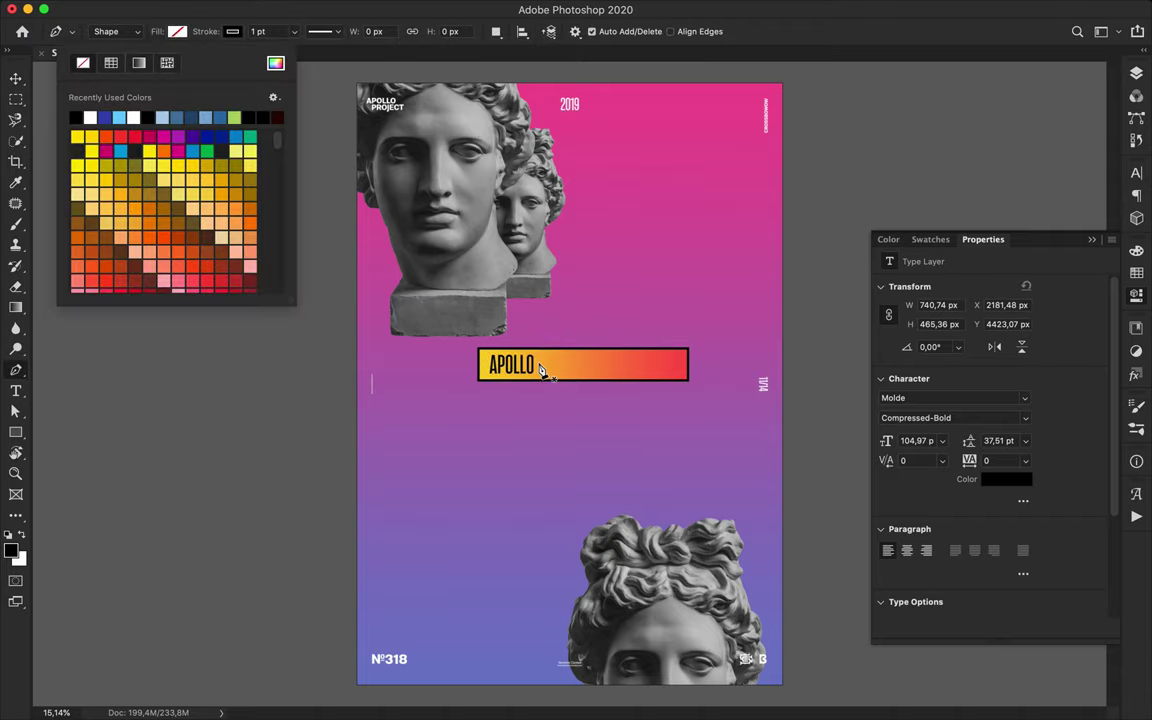
left_click(539, 366)
key("a")
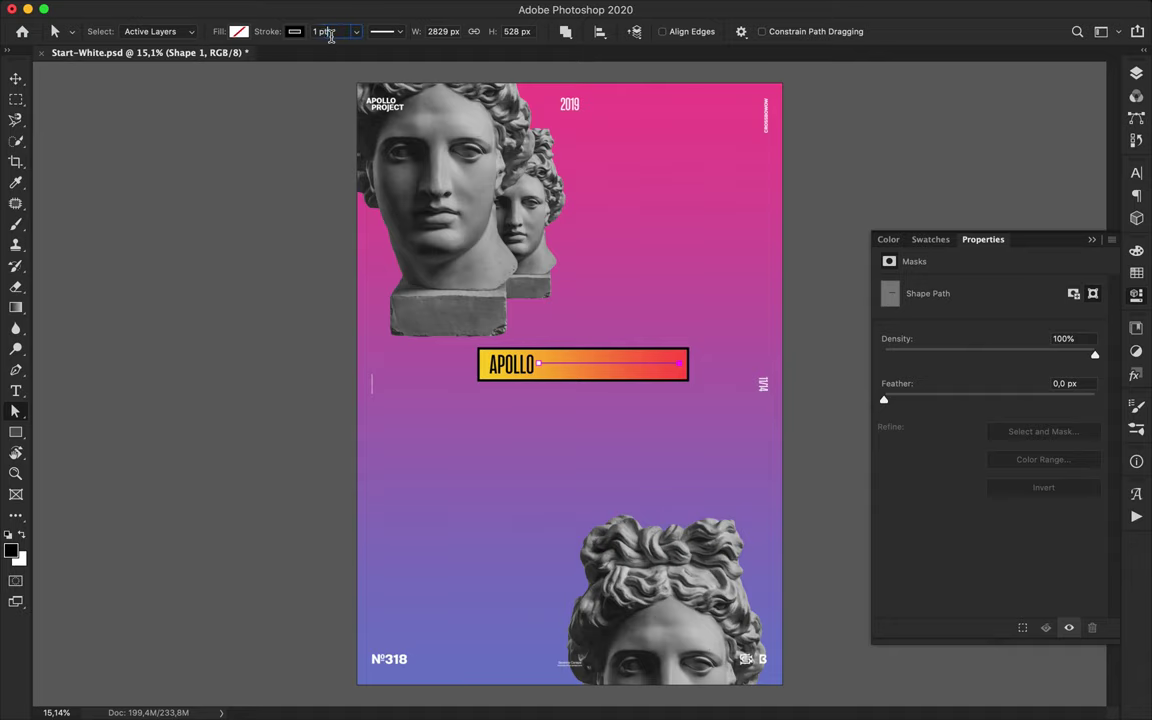
key("Return")
key("v")
key("a")
left_click(335, 34)
key("Return")
key("Return")
Step: Duplicate the line downward to make a stack of five parallel lines beside APOLLO
key("super+plus")
key("v")
left_click_drag(580, 358, 581, 366)
left_click_drag(582, 367, 582, 372)
Step: Select the five line layers and distribute them evenly
left_click(1135, 72)
scroll(1018, 401, "down", 4)
left_click(1011, 442, "shift")
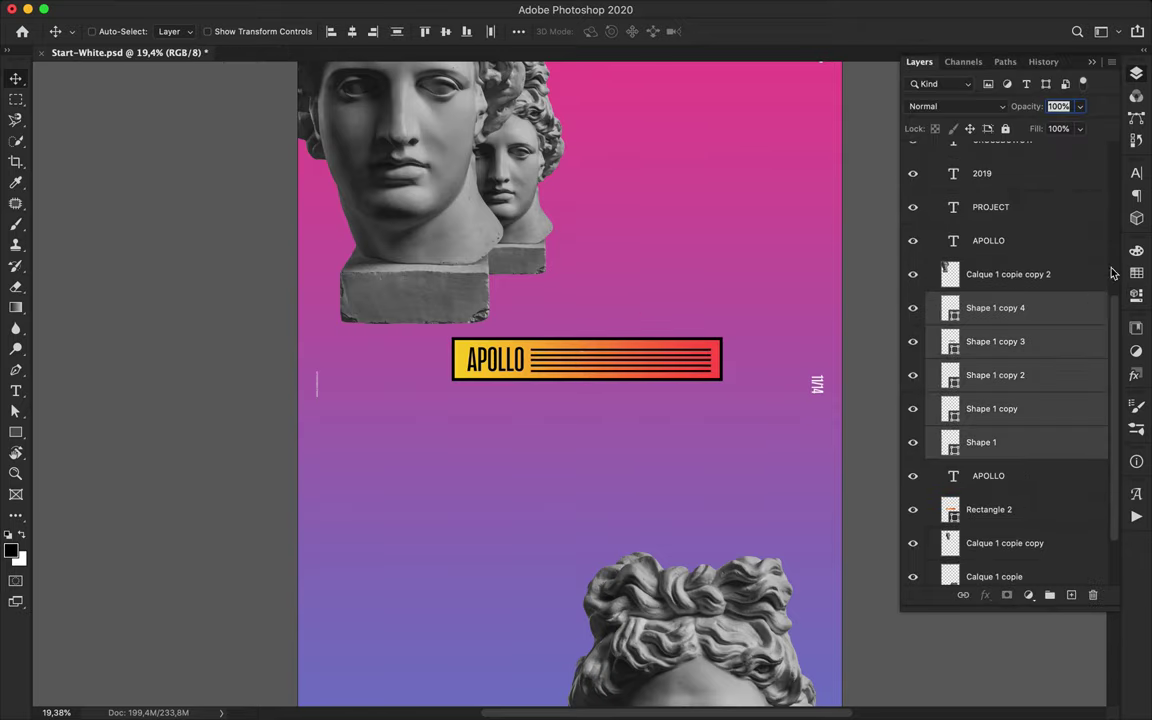
left_click(517, 31)
left_click(476, 330)
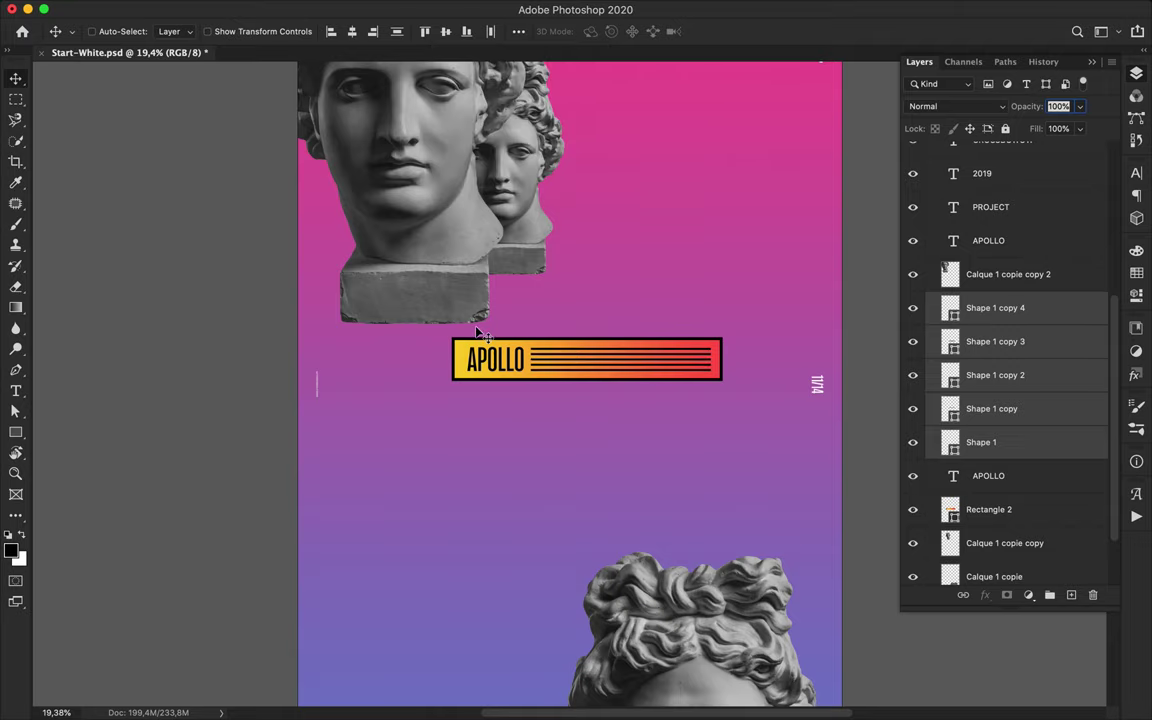
Step: Stack two copies of the banner rectangle behind it, each offset up and to the right
left_click(537, 344, "super")
left_click_drag(541, 347, 558, 335)
left_click_drag(988, 509, 988, 560)
left_click_drag(619, 338, 633, 325)
left_click_drag(990, 400, 1000, 435)
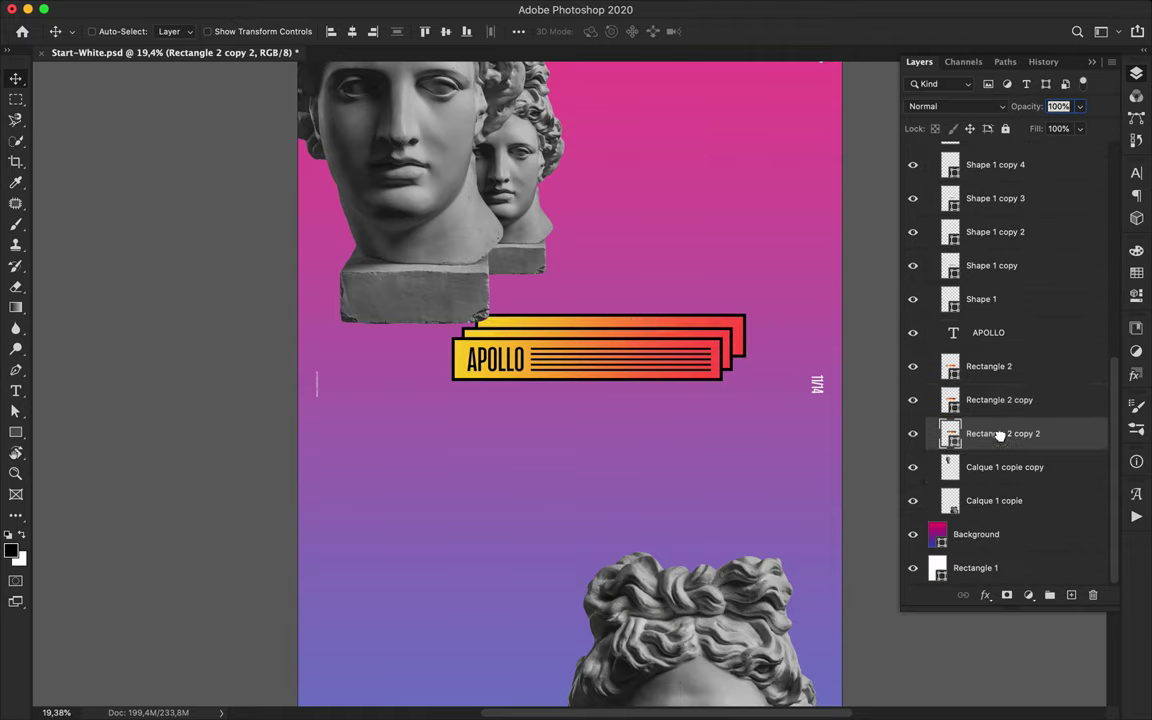
Step: Move the large upper bust's layer beneath the banner rectangles and nudge the rearmost rectangle closer to the others
scroll(989, 340, "up", 4)
left_click_drag(982, 282, 980, 478)
scroll(970, 343, "down", 3)
left_click_drag(970, 343, 1000, 433)
mouse_move(745, 333)
left_mouse_down()
mouse_move(720, 337)
mouse_move(739, 338)
left_mouse_up()
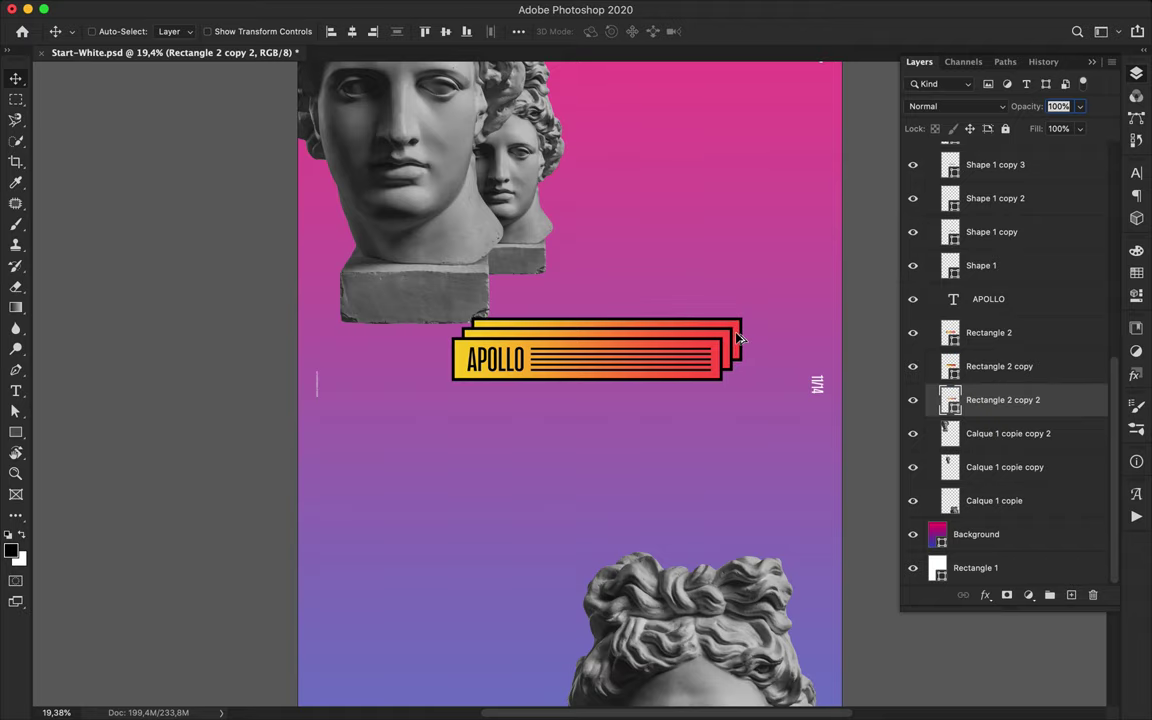
Step: Try white as the colour of the banner's APOLLO text
scroll(753, 414, "up", 1)
scroll(757, 416, "down", 2)
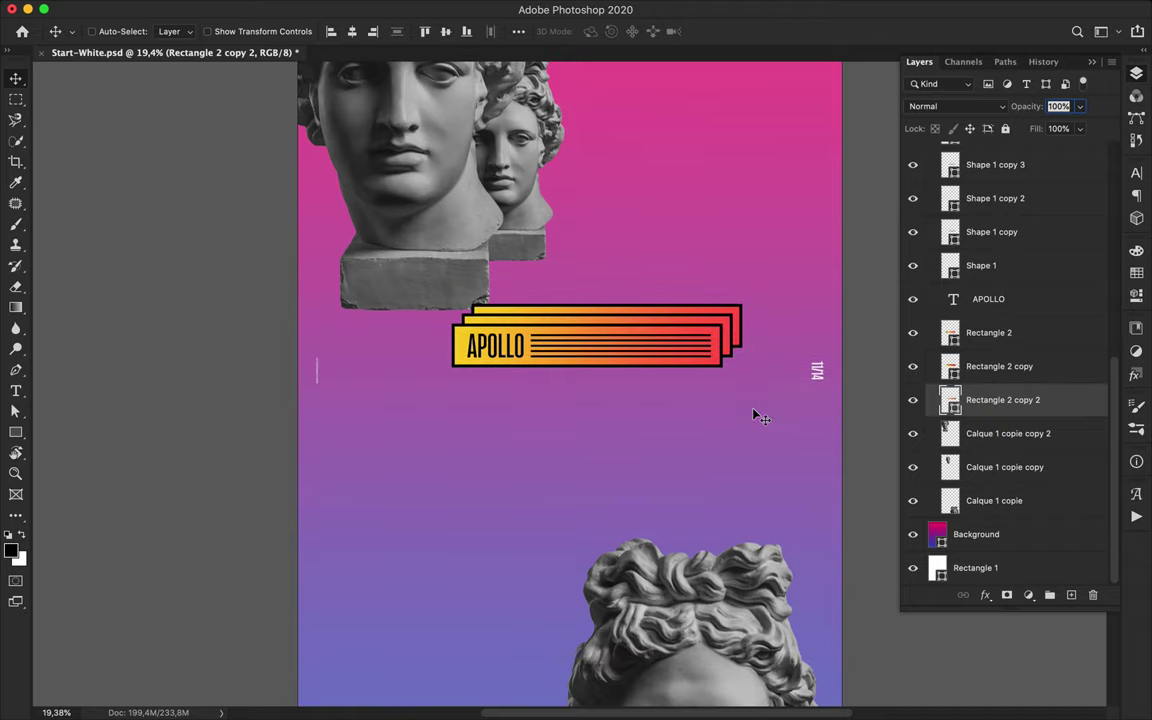
scroll(755, 414, "down", 2)
left_click(525, 370)
key("a")
key("t")
left_click(654, 32)
left_click(258, 123)
key("Escape")
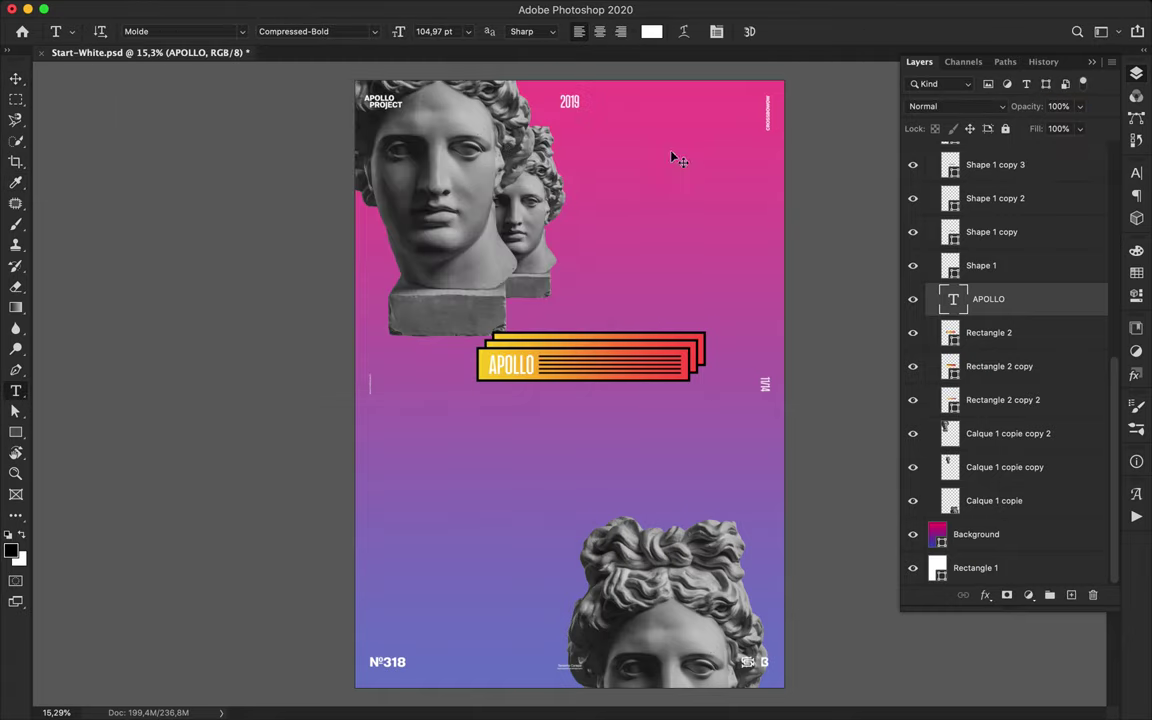
key("v")
Step: Draw a closed wavy Pen shape of about 6804 × 4331 px over the poster's lower right corner
key("p")
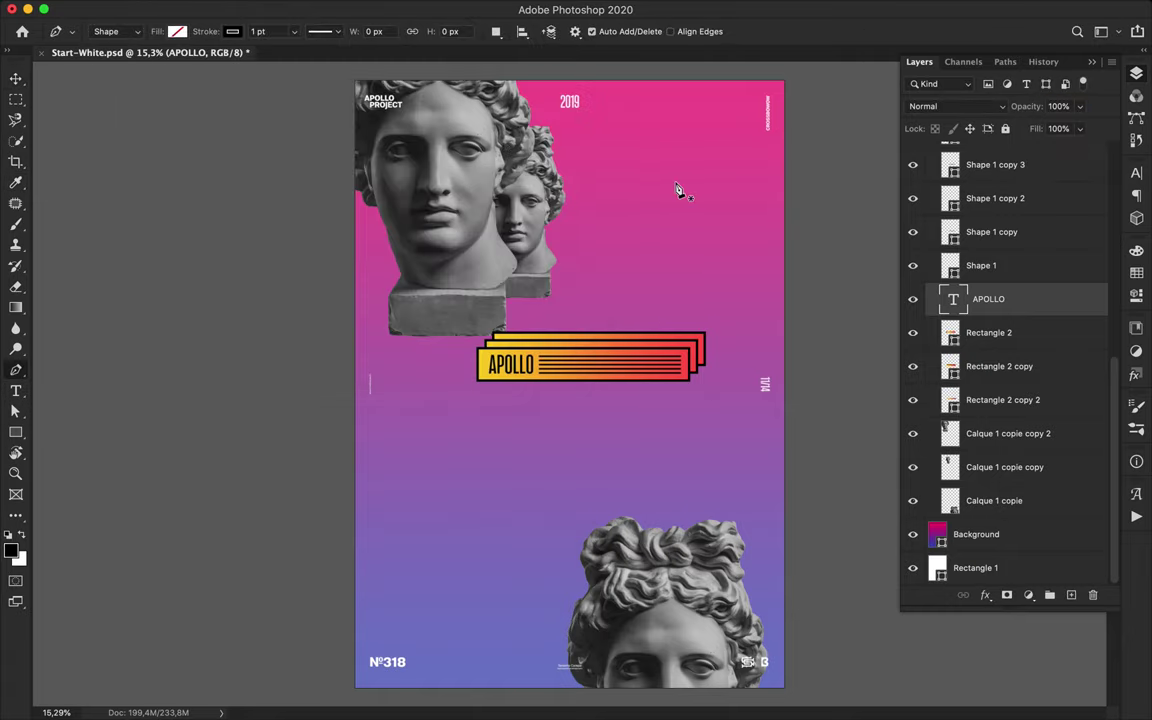
left_click(458, 697)
left_click_drag(497, 618, 539, 596)
left_click_drag(625, 558, 666, 485)
left_click_drag(775, 437, 778, 440)
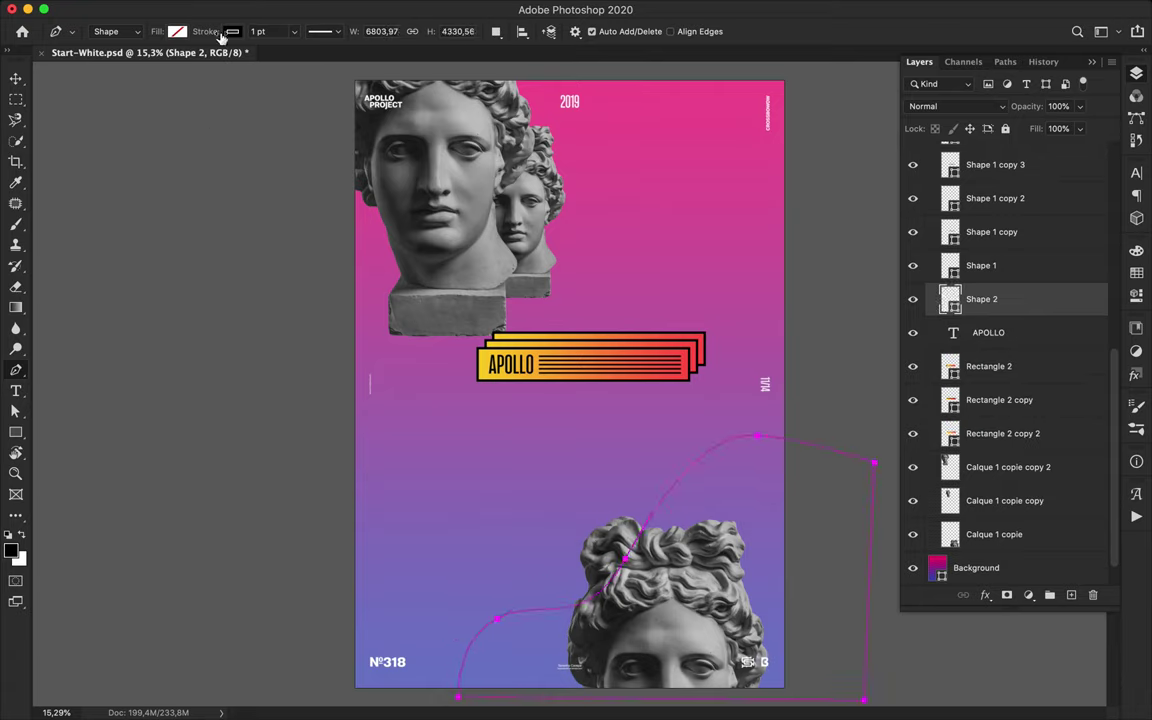
Step: Remove the wavy shape's stroke and fill it with the purple-to-pink gradient from the Pinks group
key("a")
left_click(294, 31)
left_click(239, 31)
left_click(236, 160)
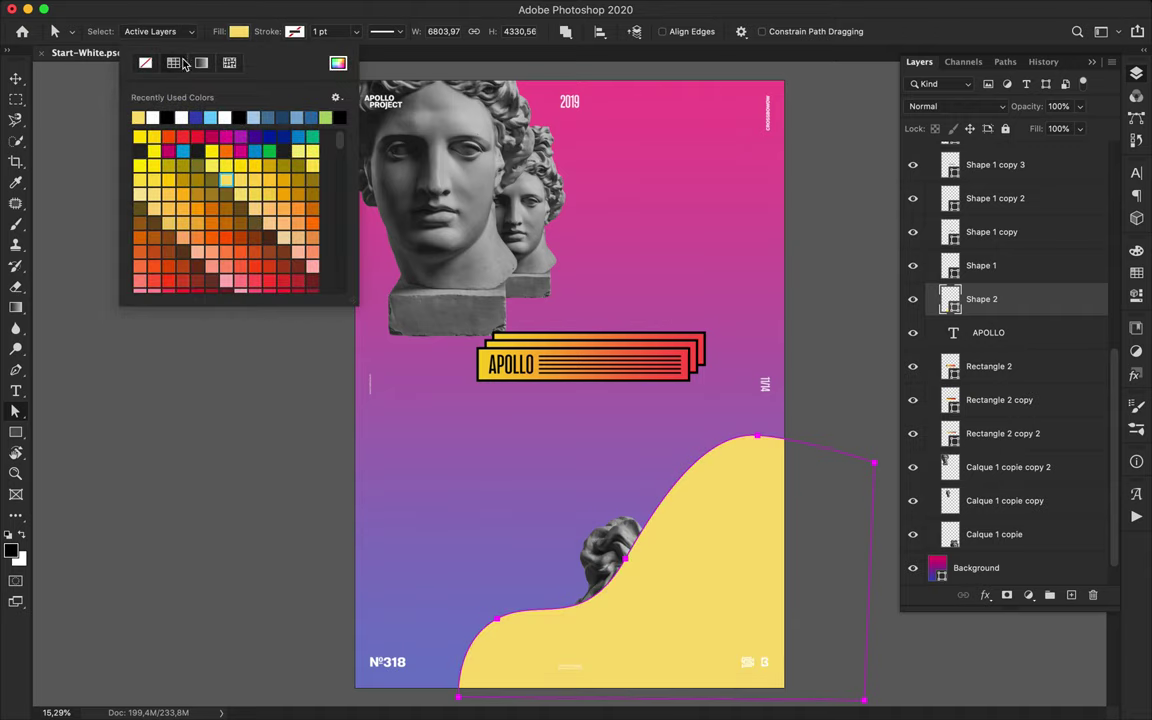
left_click(201, 62)
left_click_drag(353, 300, 365, 486)
scroll(278, 278, "down", 10)
scroll(278, 278, "up", 1)
left_click(140, 203)
left_click(184, 278)
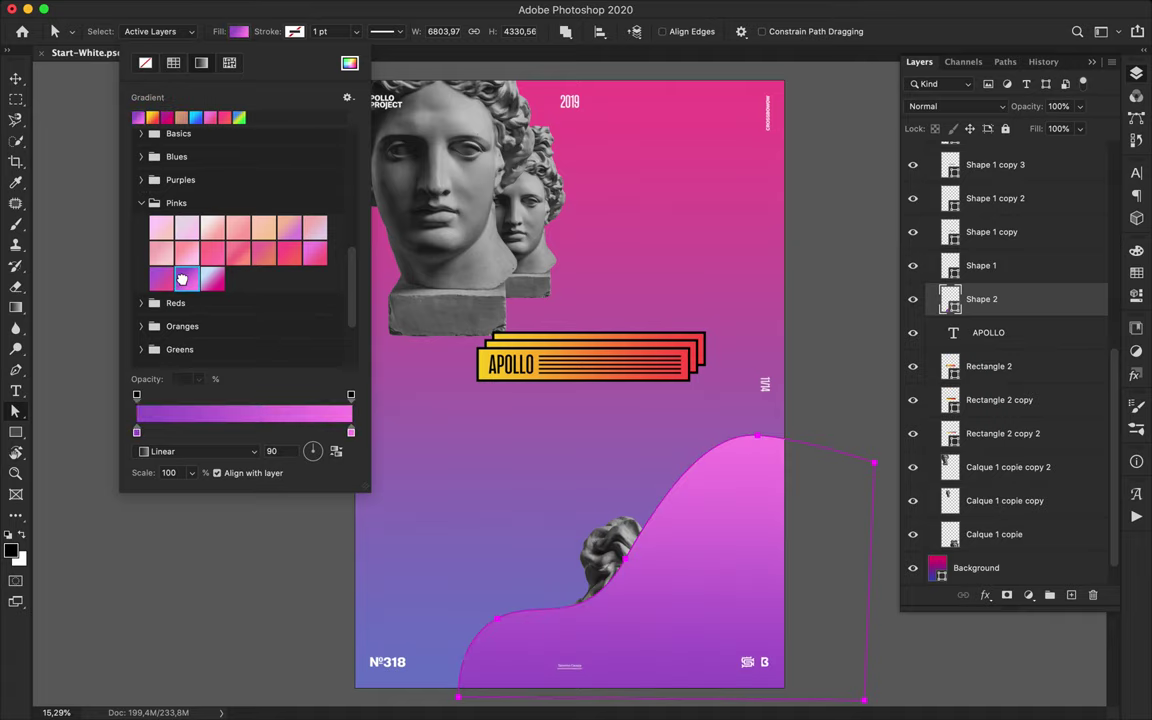
Step: Move the wavy shape's layer beneath the bust layers, directly above Background
key("v")
left_click_drag(1012, 300, 995, 541)
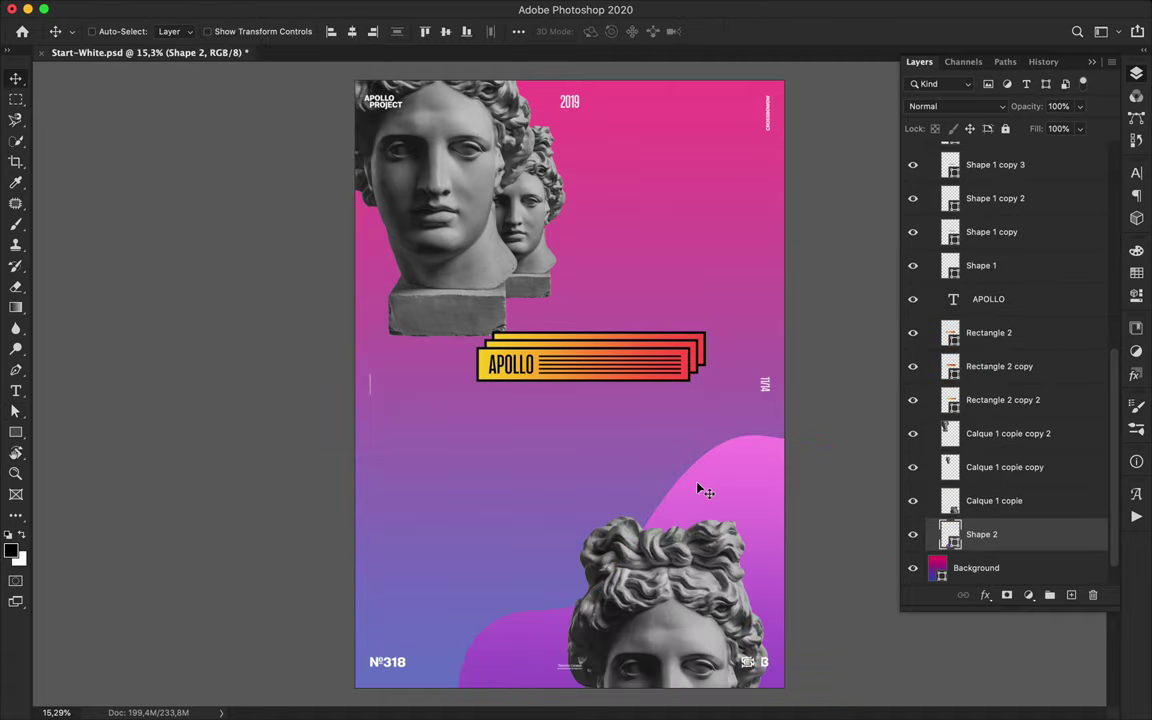
Step: Give the wavy shape a Drop Shadow in dark blue #11185a with 67% spread and 120 px size
double_click(1008, 538)
left_click(590, 571)
left_click_drag(712, 279, 768, 86)
left_click(972, 135)
left_click(384, 166)
left_click_drag(322, 262, 330, 227)
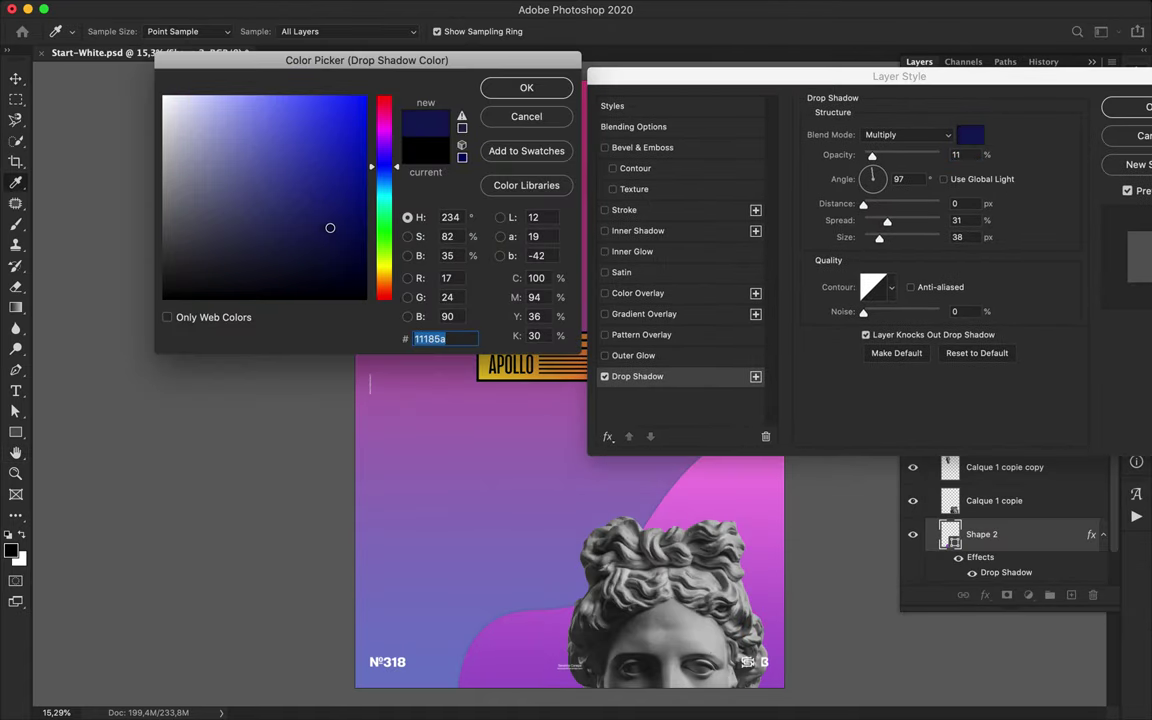
left_click(530, 92)
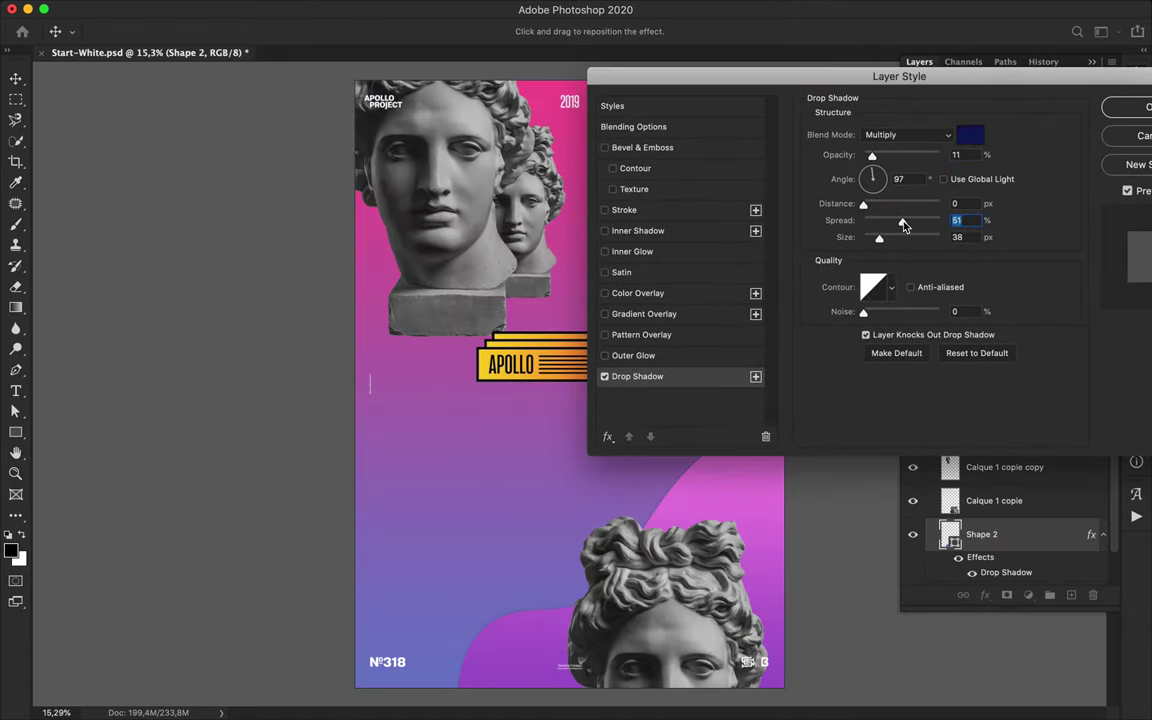
left_click_drag(881, 242, 904, 244)
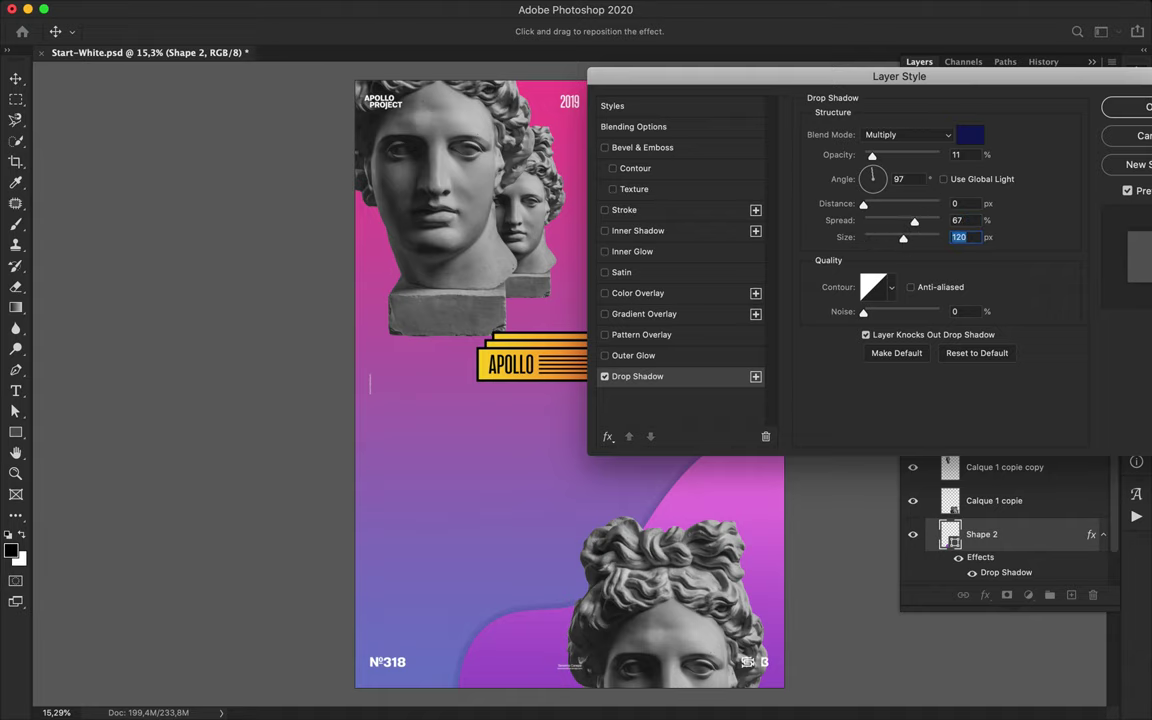
key("Return")
Step: Duplicate the wavy shape beneath the original, convert the copy to a smart object and apply a Gaussian Blur
left_click_drag(1034, 535, 1034, 549)
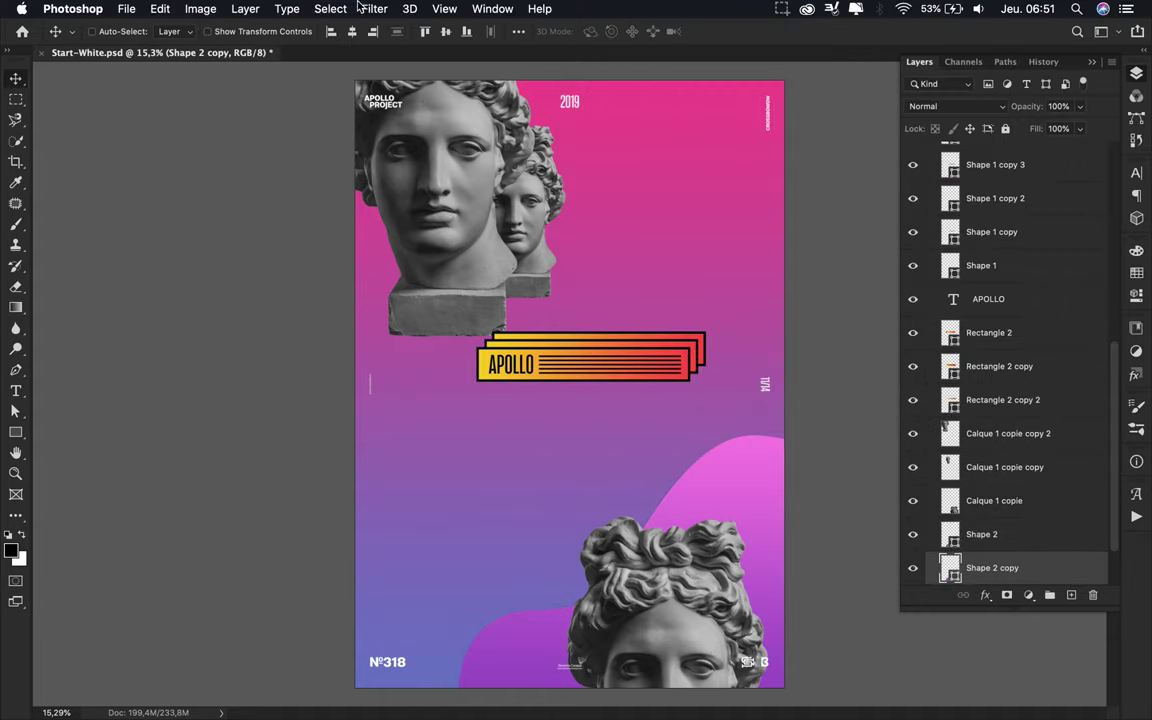
left_click(371, 8)
mouse_move(421, 201)
left_click(660, 259)
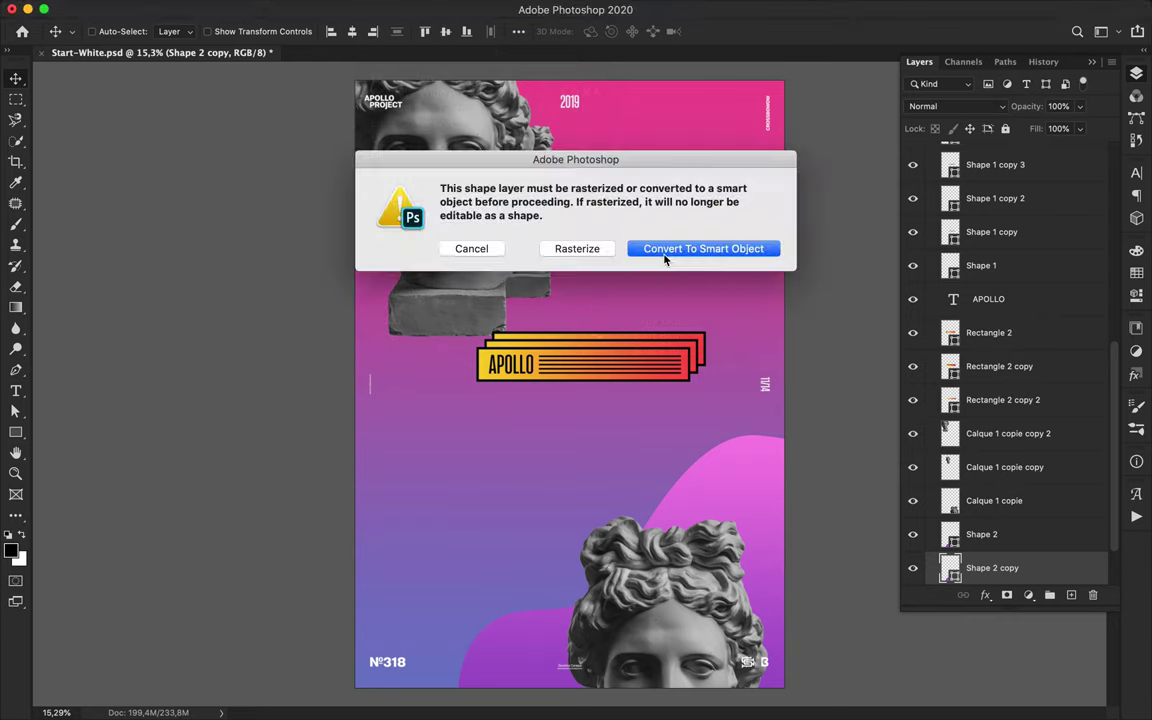
left_click(656, 249)
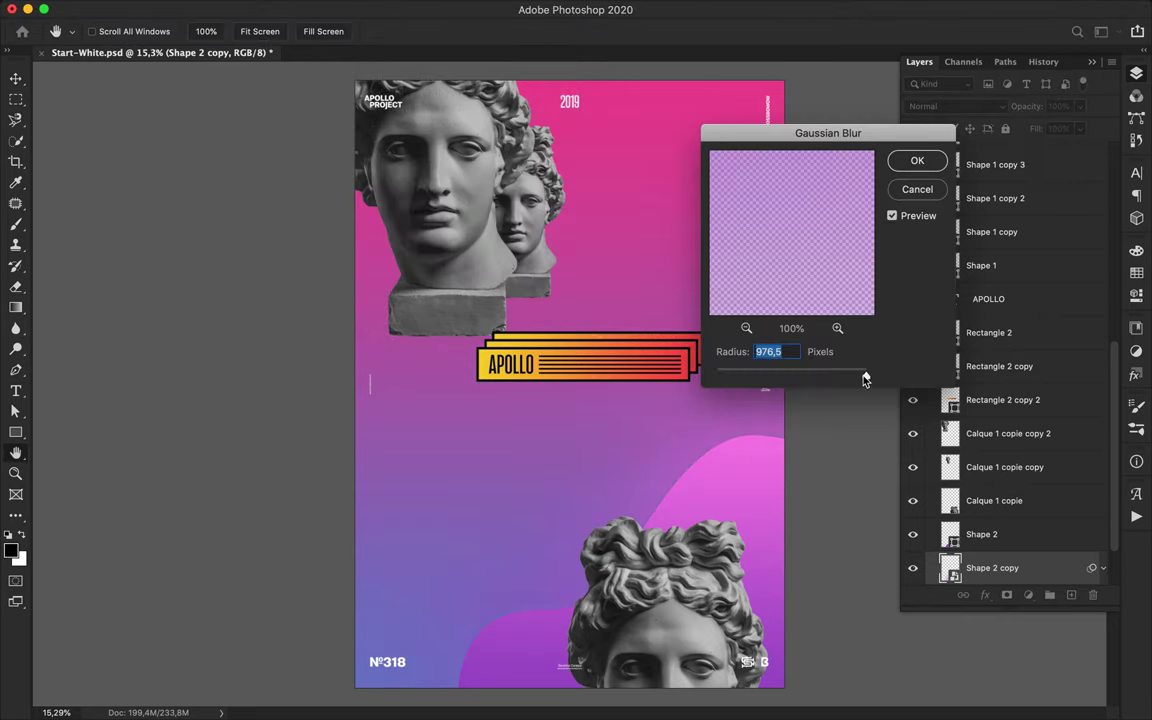
left_click_drag(865, 379, 842, 379)
left_click(917, 160)
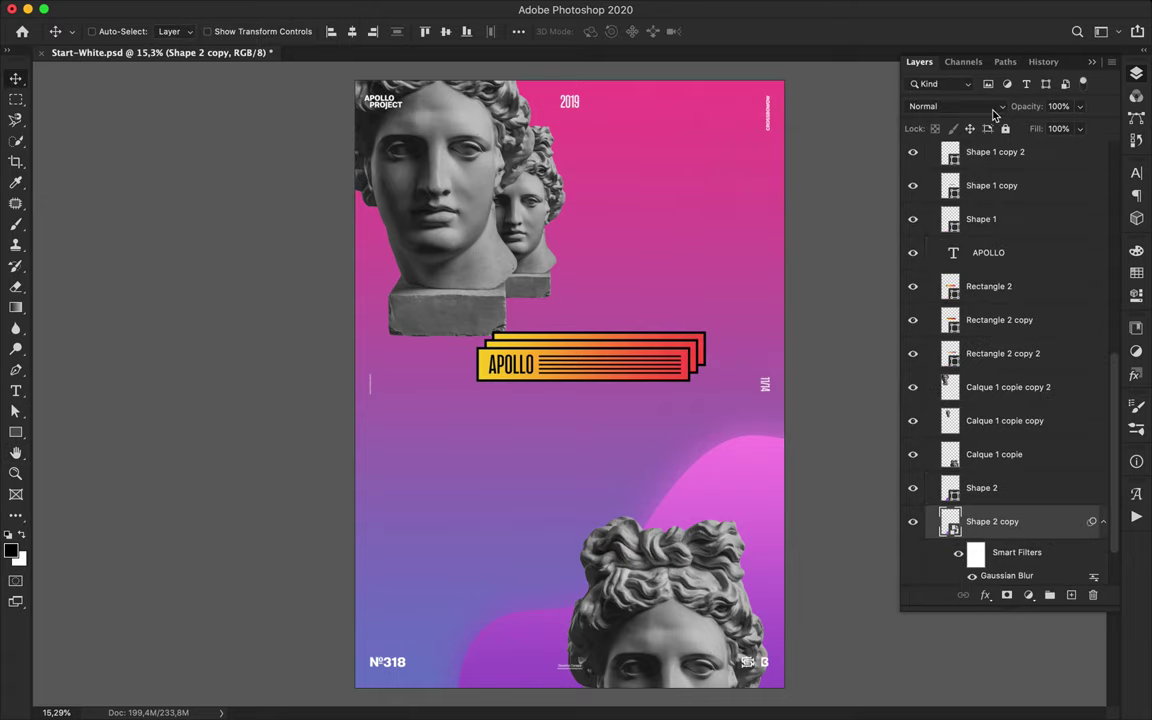
Step: Set the blurred wavy copy's blend mode to Darken and collapse its smart filter list
left_click(945, 106)
left_click(988, 140)
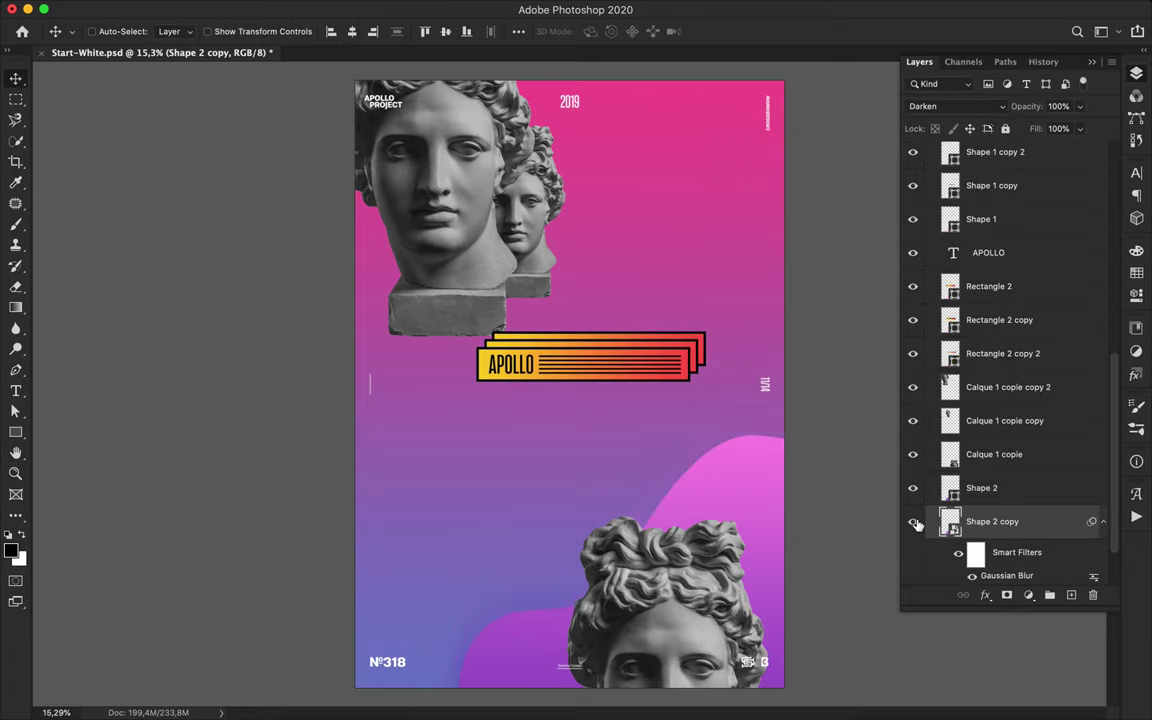
scroll(1076, 474, "down", 2)
left_click(1103, 455)
left_click(1021, 537)
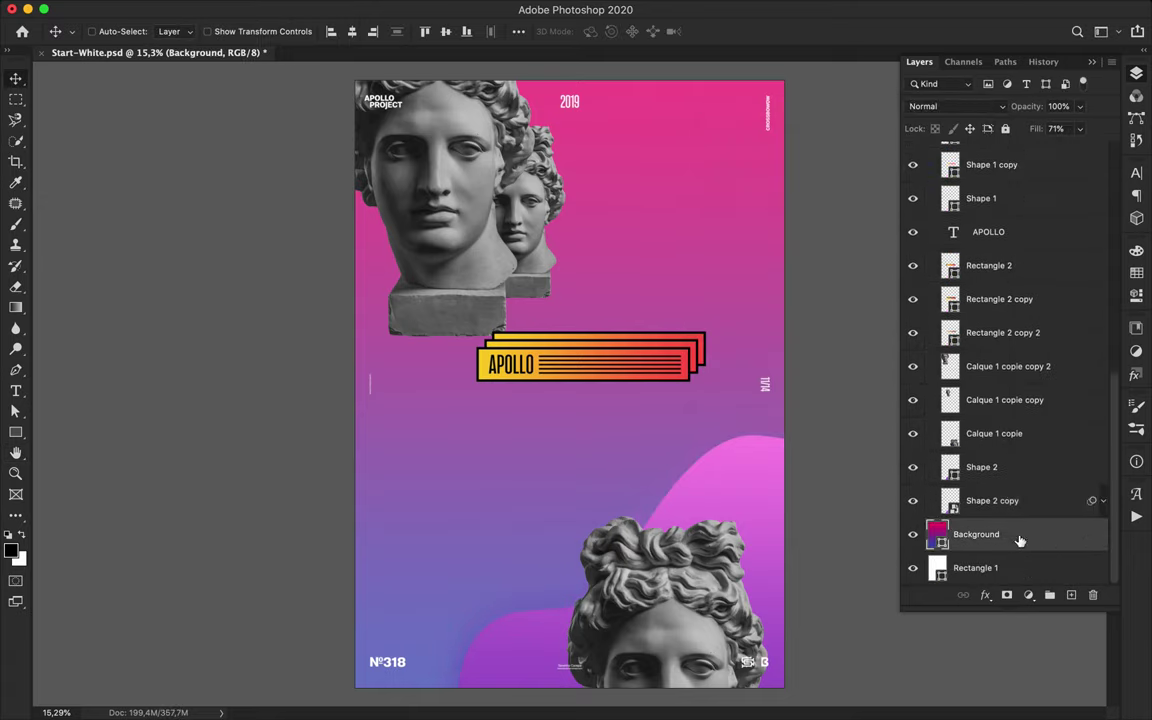
double_click(1028, 470)
left_click(558, 272)
left_click(544, 273)
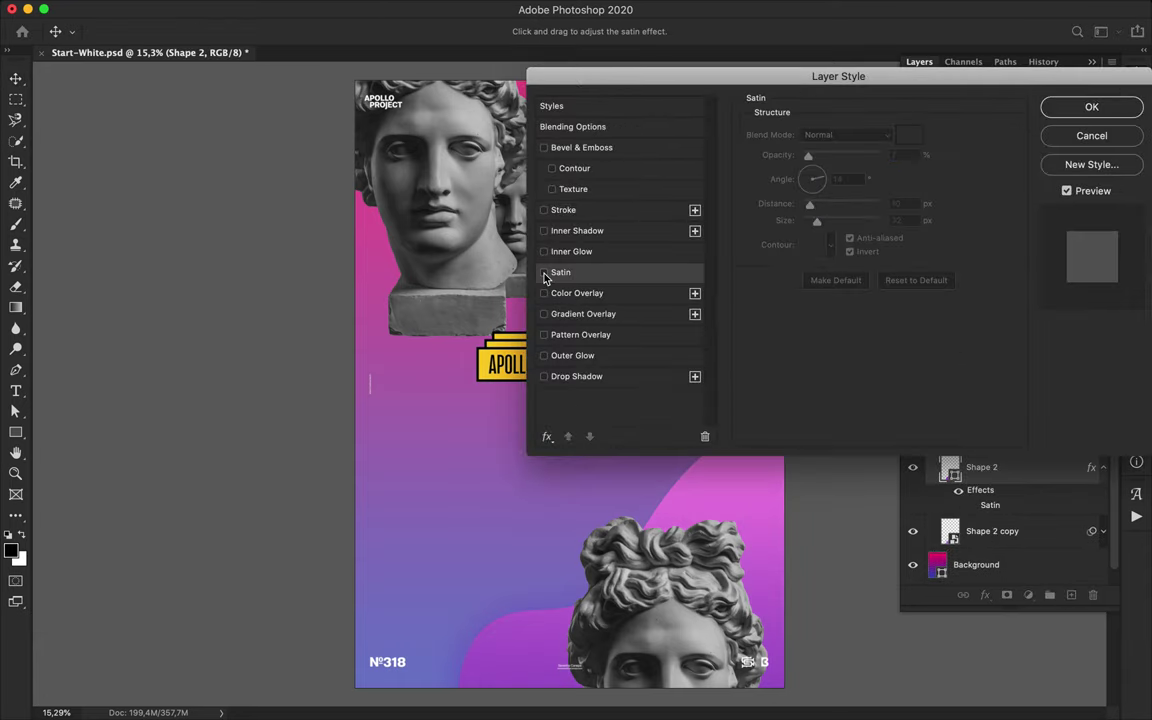
left_click(585, 126)
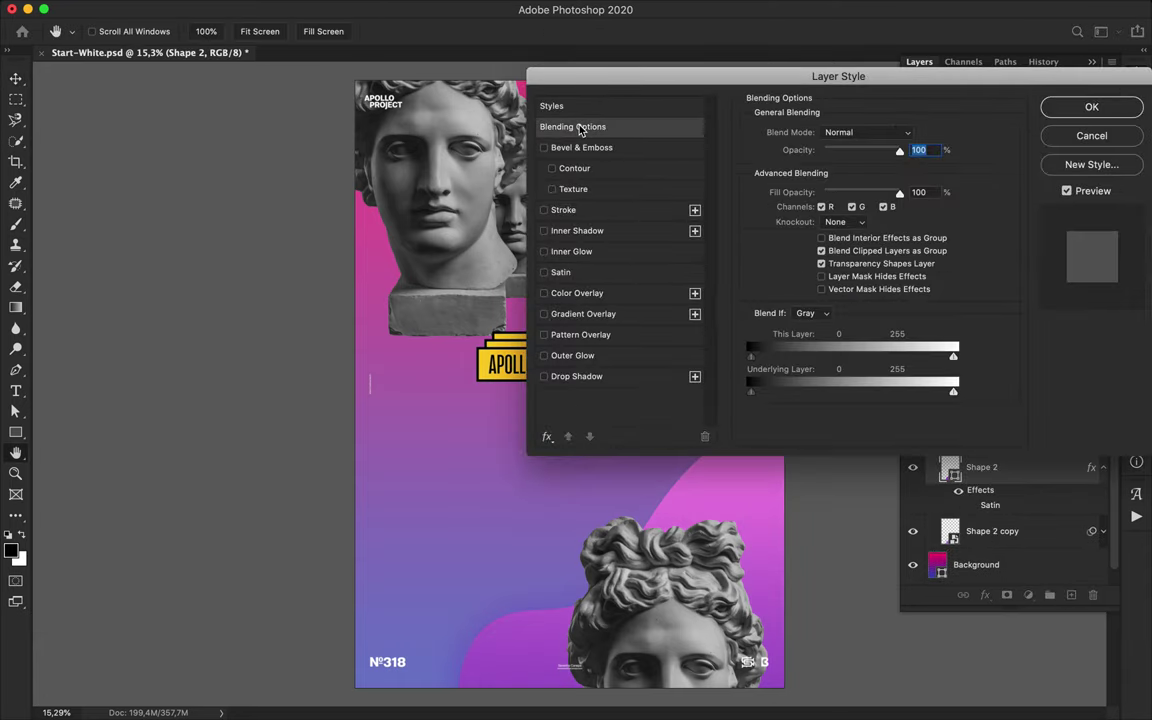
left_click(562, 147)
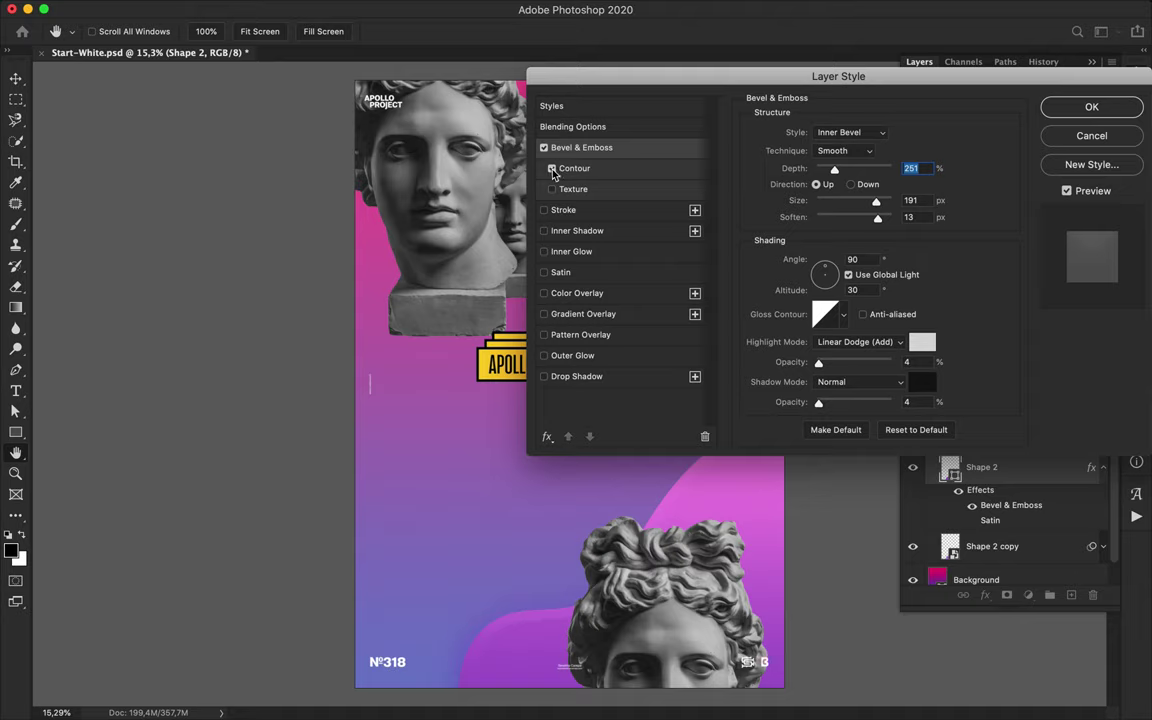
left_click(552, 170)
left_click(553, 169)
left_click(553, 189)
left_click(576, 190)
left_click(553, 189)
left_click(581, 147)
left_click(1092, 135)
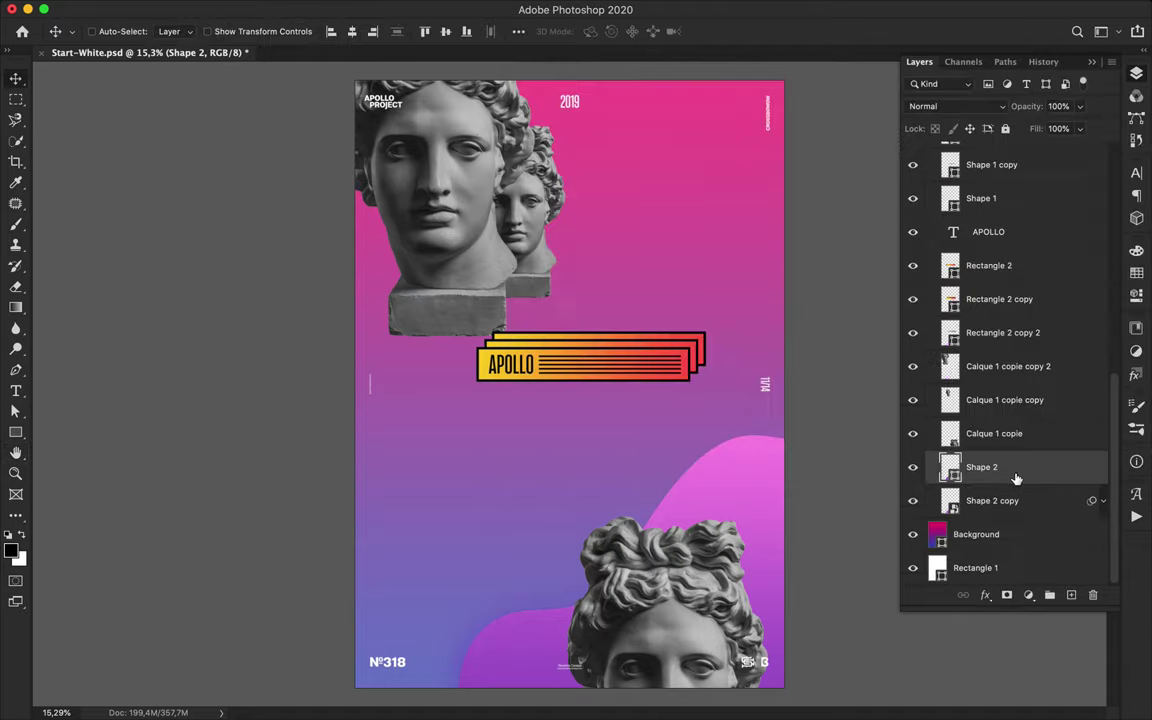
Step: Duplicate the sharp wavy shape, load the copy's outline as a selection and contract it by 500 pixels
key("super+j")
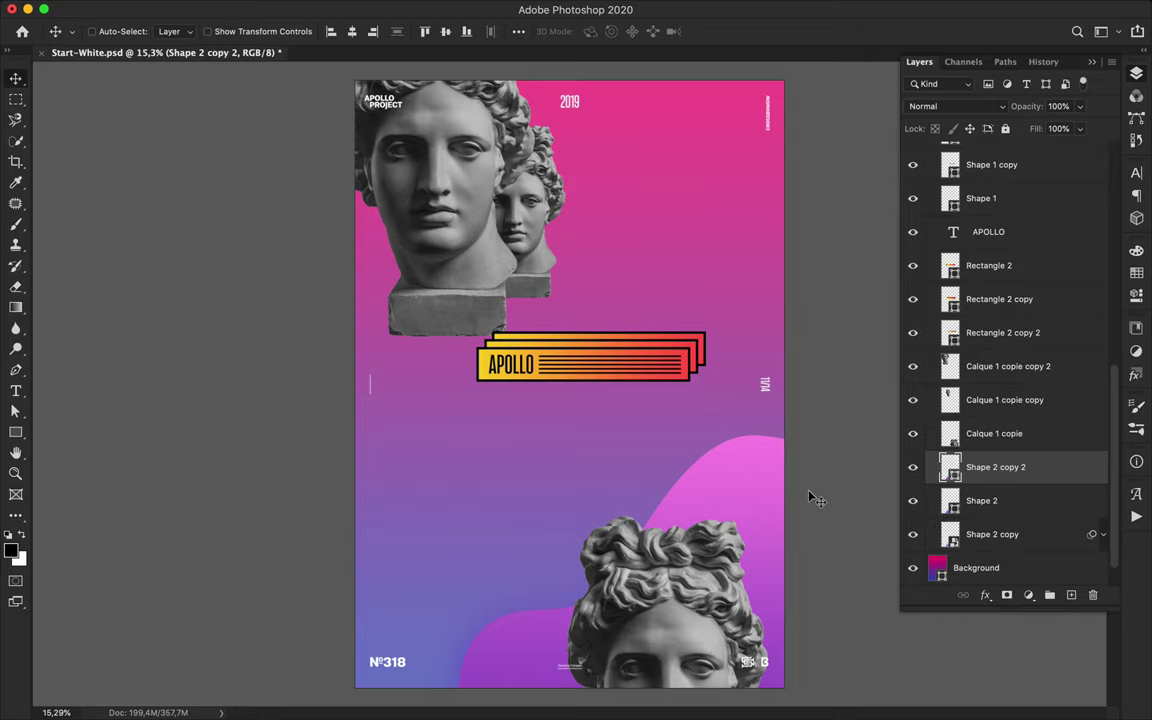
mouse_move(296, 16)
left_click(951, 467, "super")
left_click(290, 8)
mouse_move(255, 6)
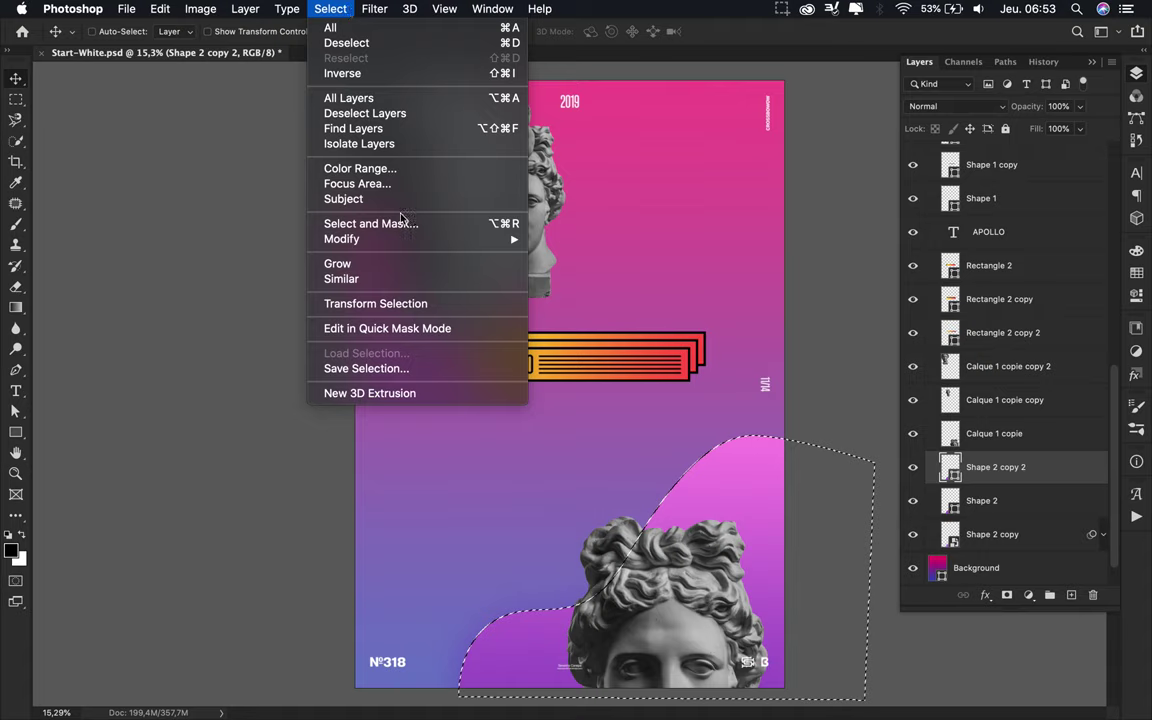
mouse_move(360, 239)
left_click(535, 265)
type("800")
left_click(612, 345)
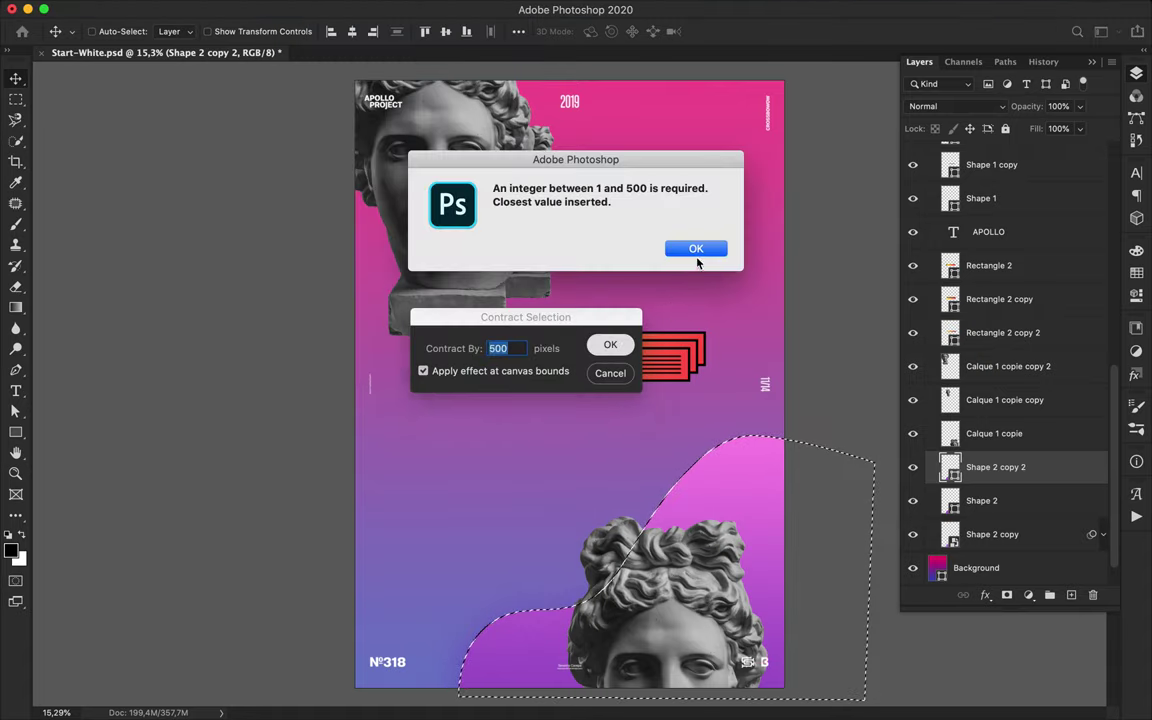
left_click(697, 252)
left_click(608, 346)
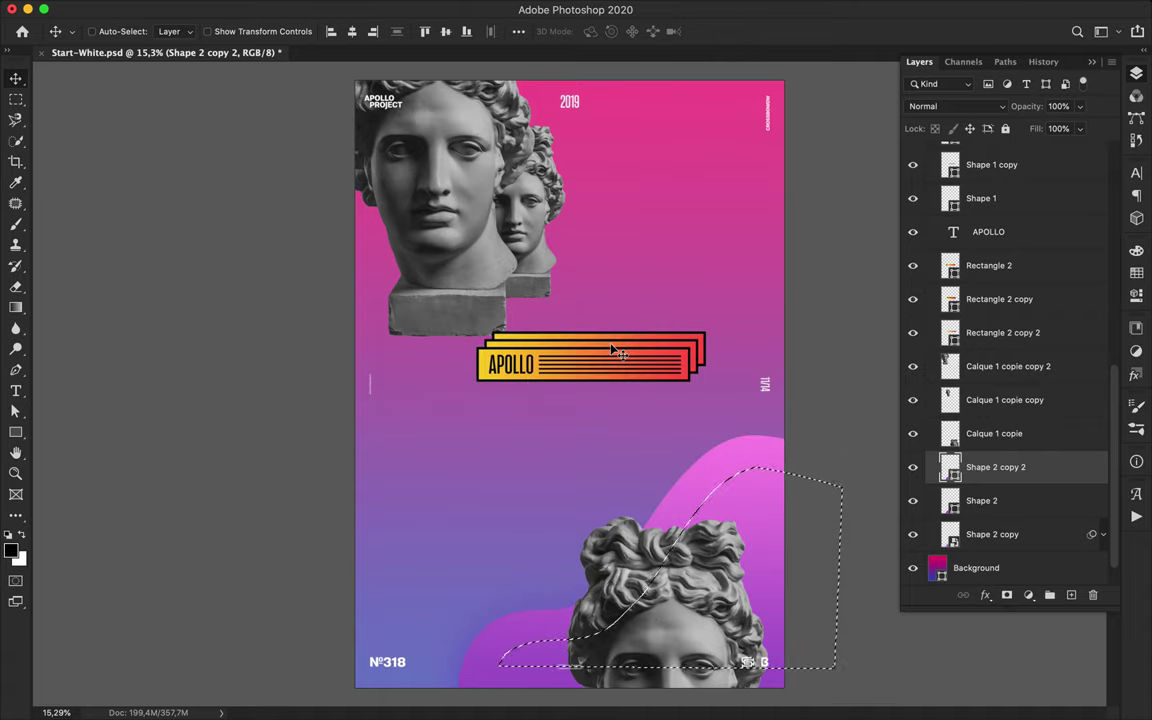
Step: Invert the selection, rasterize the duplicated wavy shape, delete its outer area and deselect
key("ctrl+shift+i")
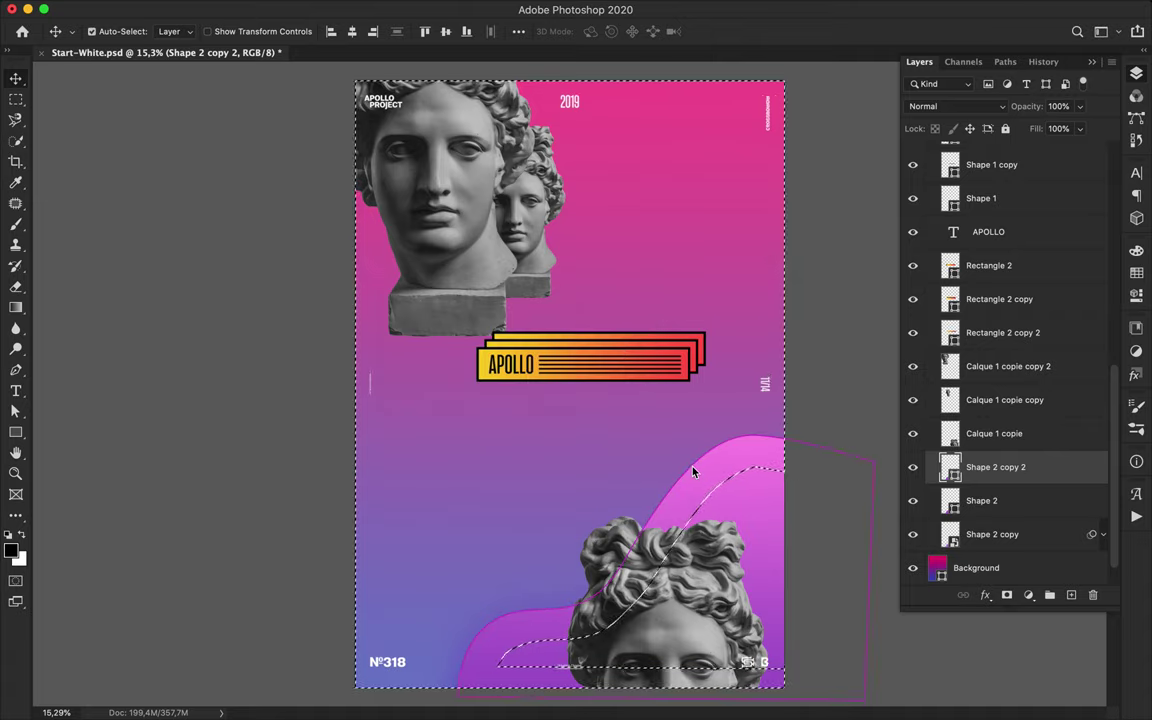
key("Delete")
left_click(697, 247)
right_click(990, 467)
left_click(870, 259)
key("Delete")
key("m")
left_click(683, 378)
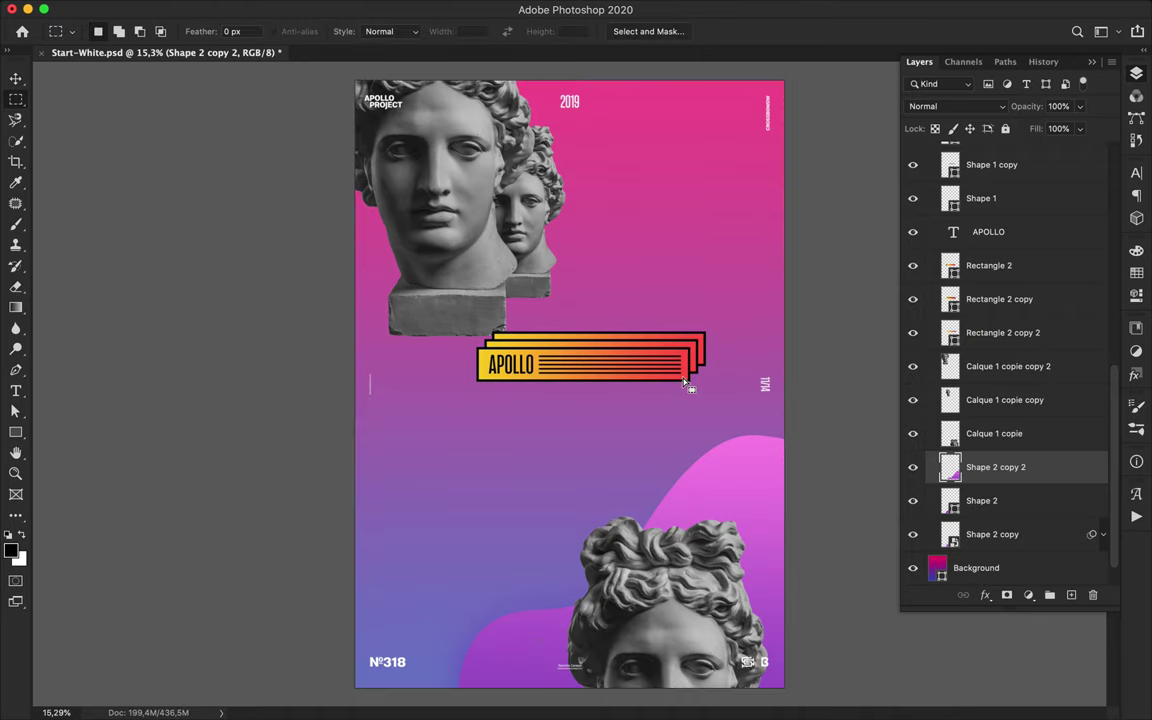
Step: Apply a Gaussian Blur with a 120.7 pixel radius to the trimmed wavy copy
key("v")
left_click(373, 8)
mouse_move(400, 193)
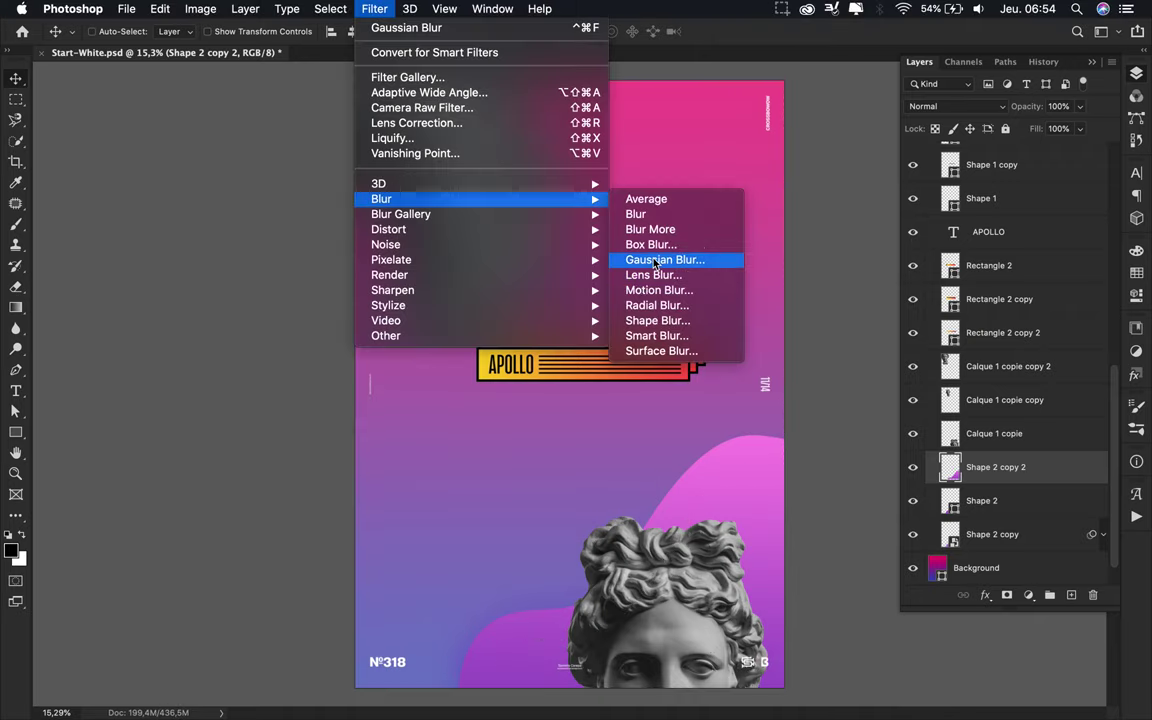
left_click(658, 260)
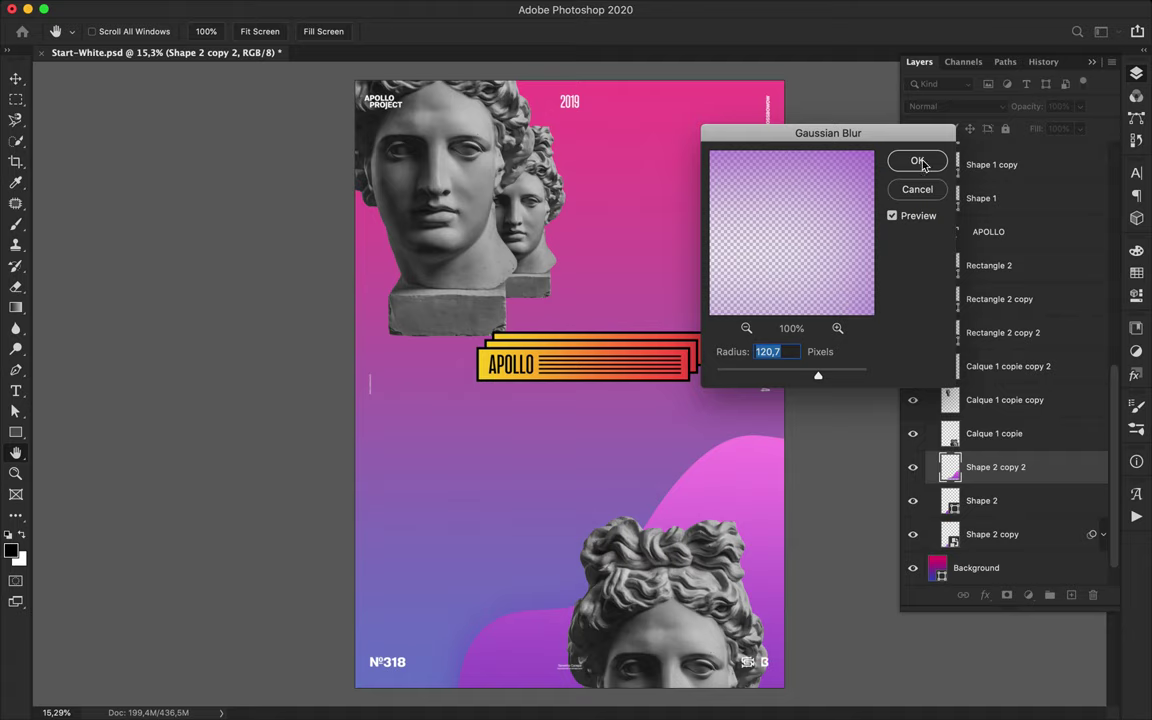
left_click(917, 160)
Step: Try Color Dodge and Vivid Light on the blurred inner copy, settling on Screen blend mode with 17% fill
left_click(925, 106)
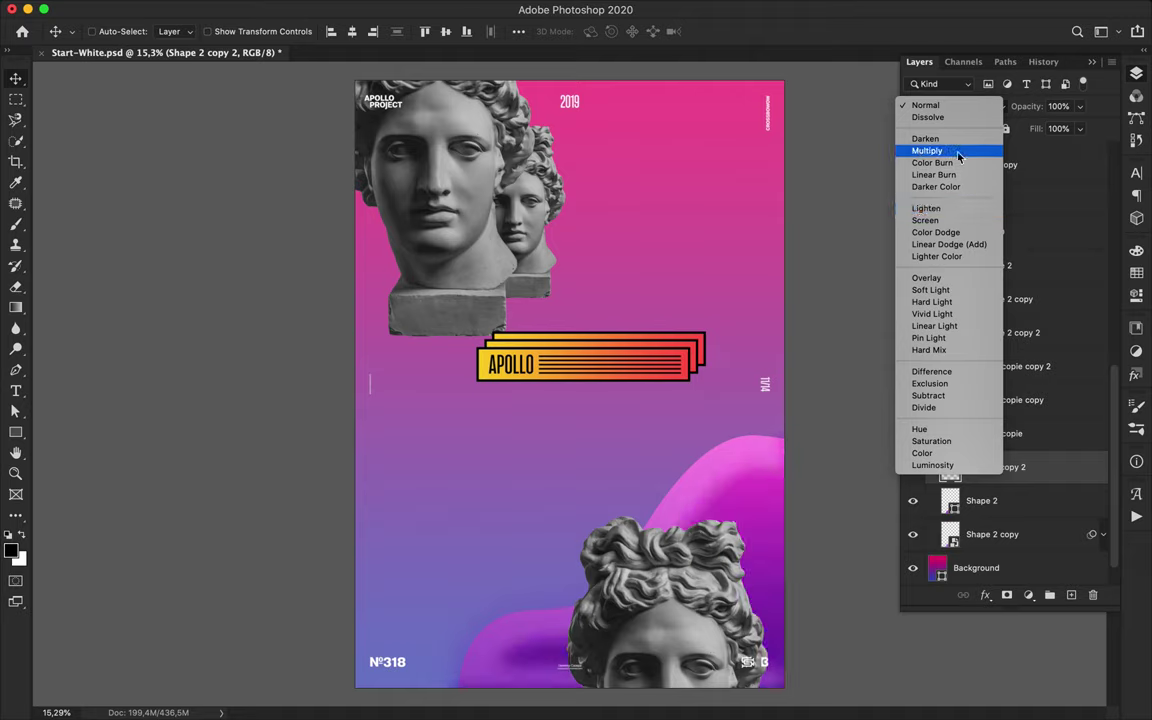
left_click(936, 232)
left_click(1079, 128)
left_click_drag(1084, 147, 1021, 155)
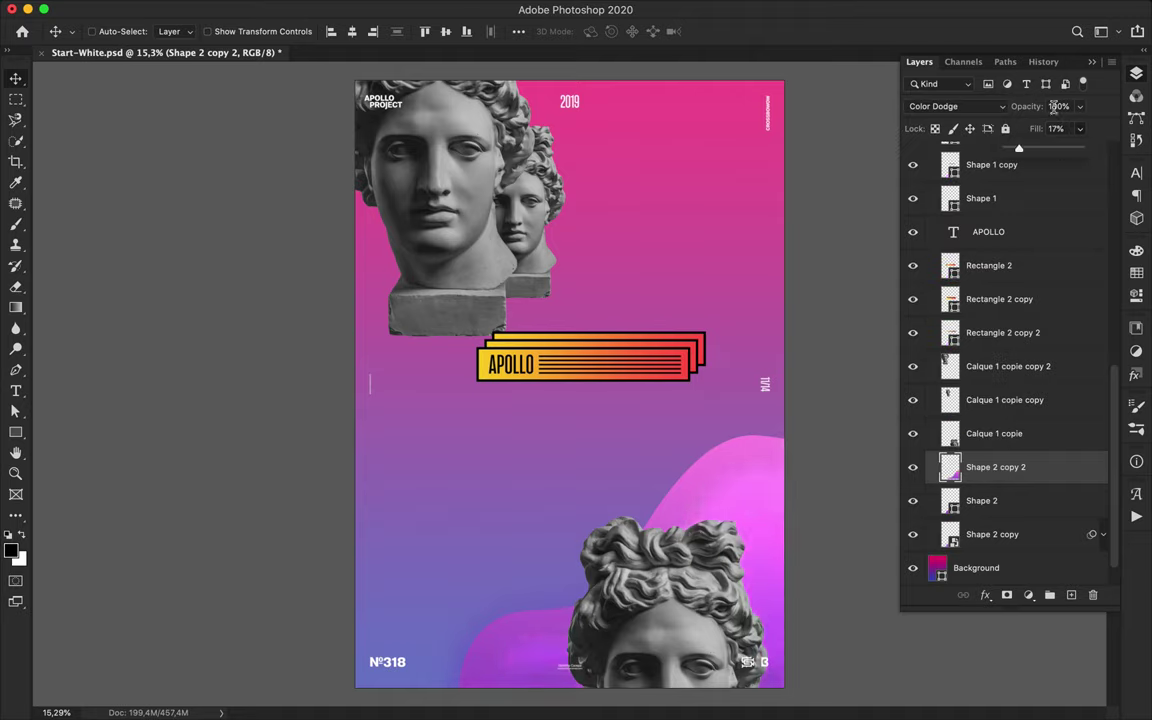
left_click(975, 106)
left_click(980, 187)
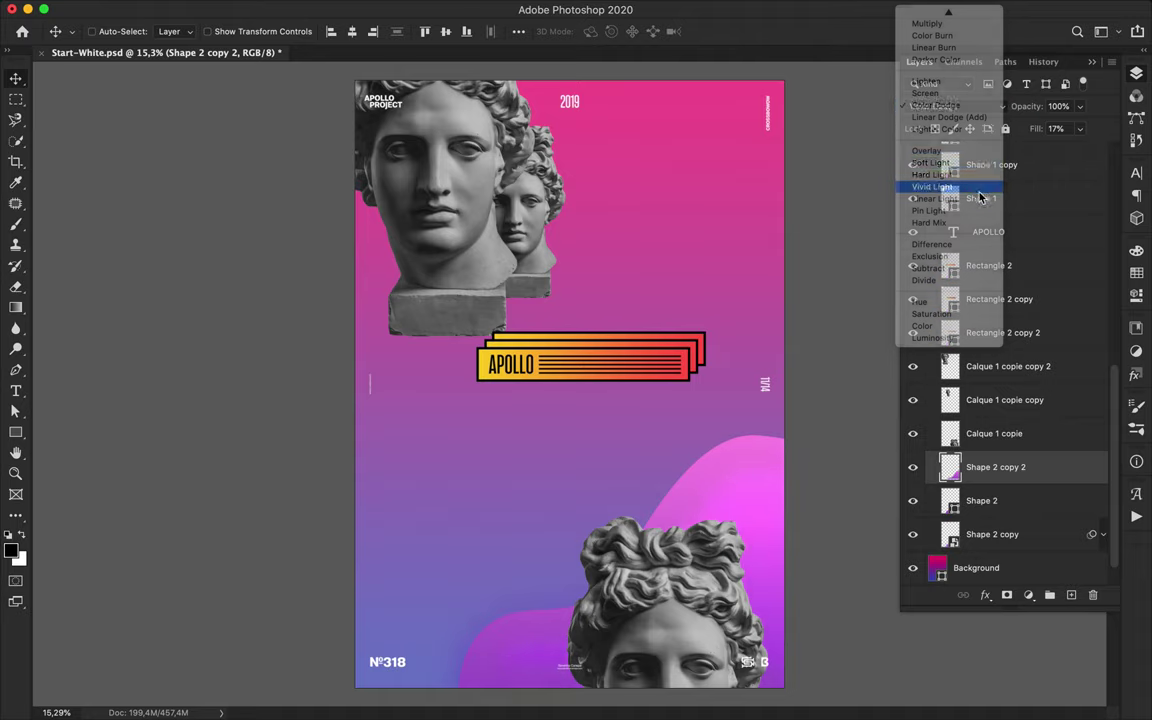
left_click(955, 106)
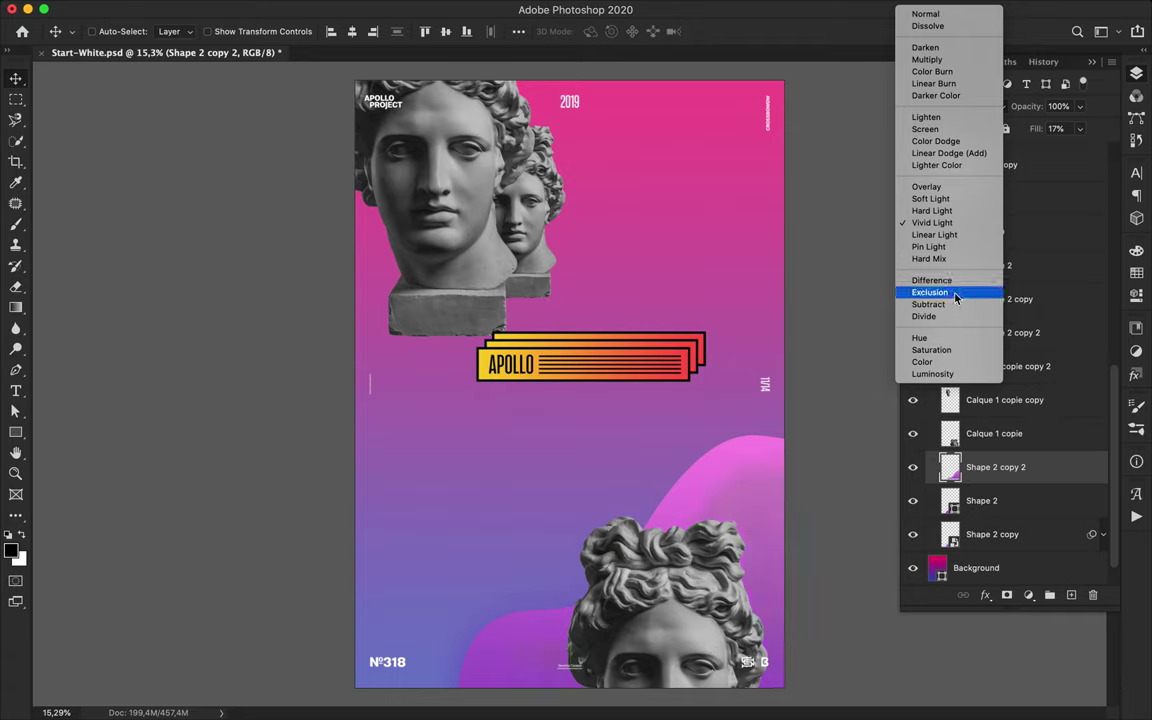
left_click(934, 130)
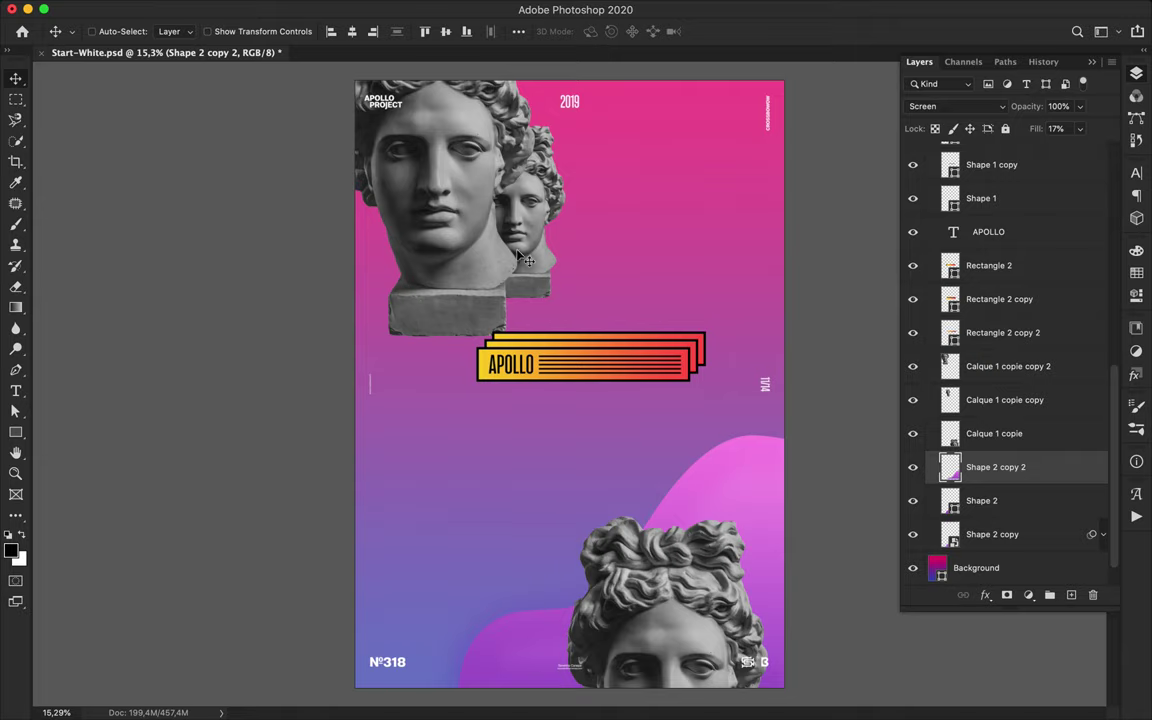
Step: Move the large bust at the poster's top slightly downward
left_click_drag(471, 204, 477, 222)
left_click_drag(465, 229, 468, 231)
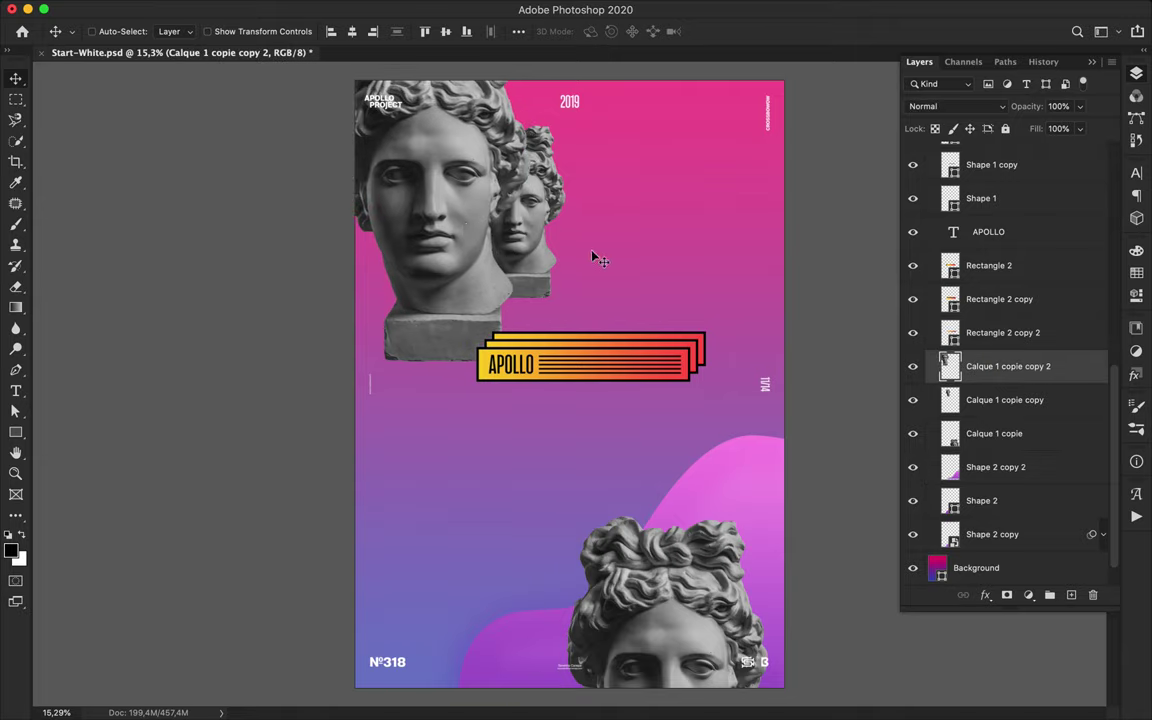
Step: Draw a tiny black square of 20 × 20 px on the pink area beside the small bust
key("u")
left_click(176, 32)
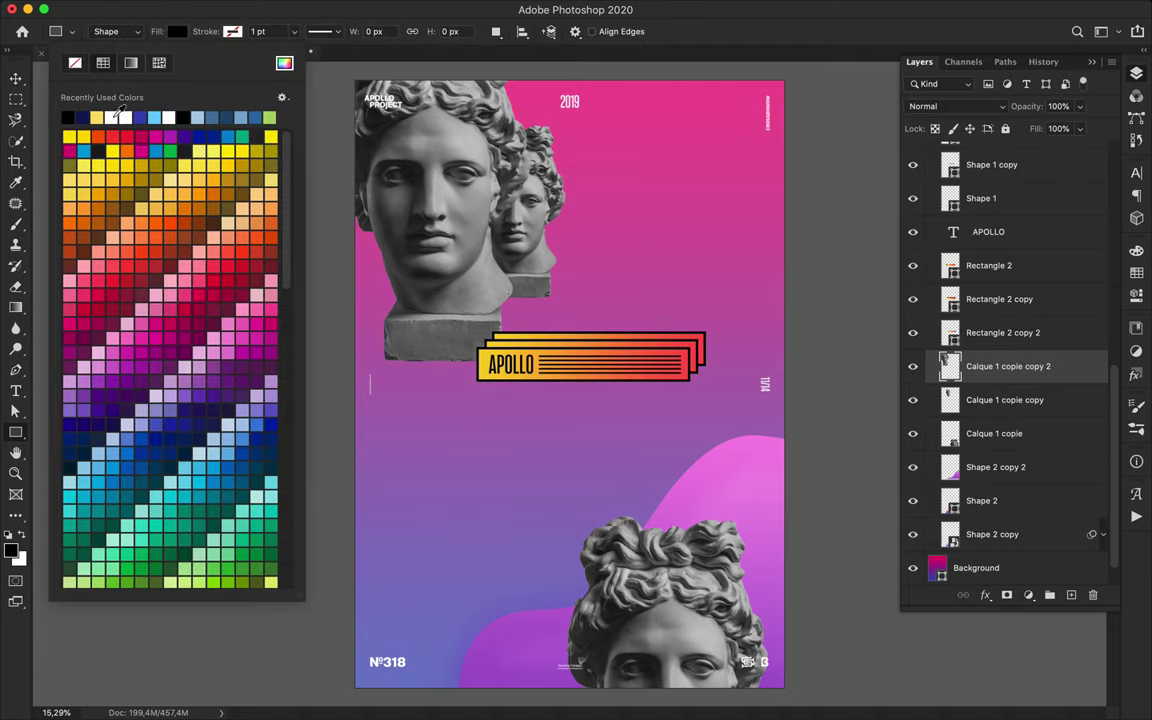
left_click(111, 117)
scroll(640, 190, "up", 10)
scroll(640, 190, "up", 6)
mouse_move(640, 190)
left_mouse_down()
mouse_move(652, 203)
mouse_move(684, 179)
left_mouse_up()
key("super+z")
scroll(716, 105, "up", 5)
Step: Draw a 22 px black circle and place it beside the small square, level with it
right_click(16, 432)
left_click(75, 458)
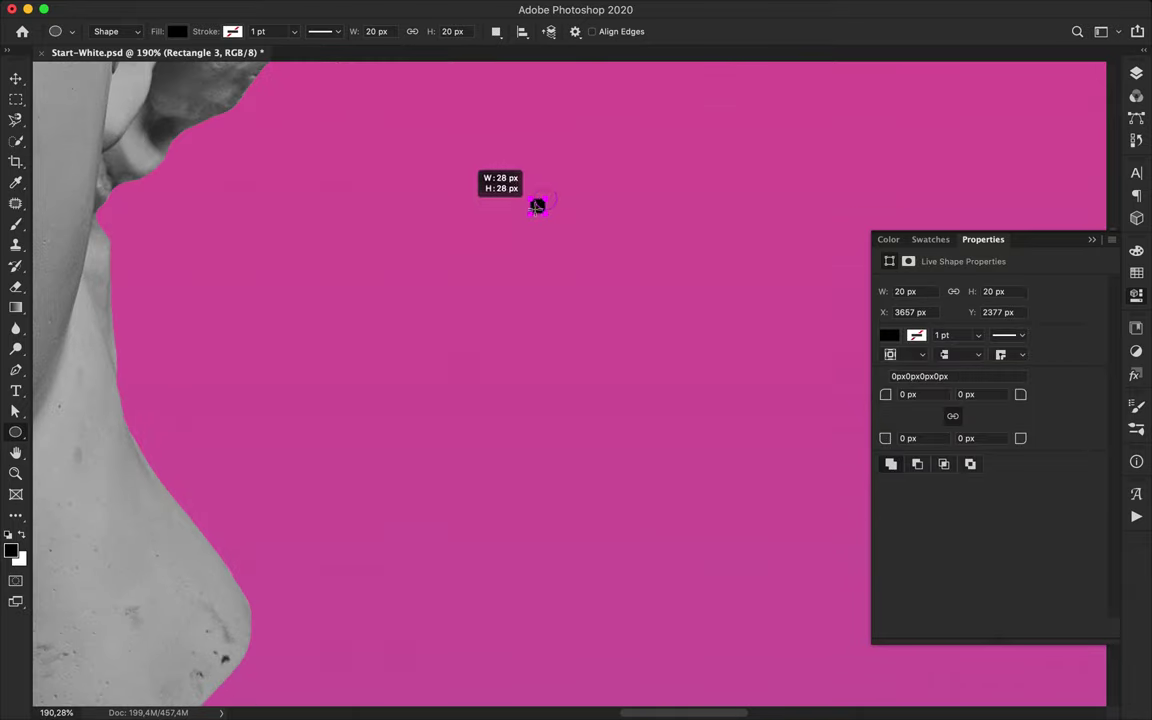
key("v")
left_click_drag(537, 205, 581, 208)
key("super+minus")
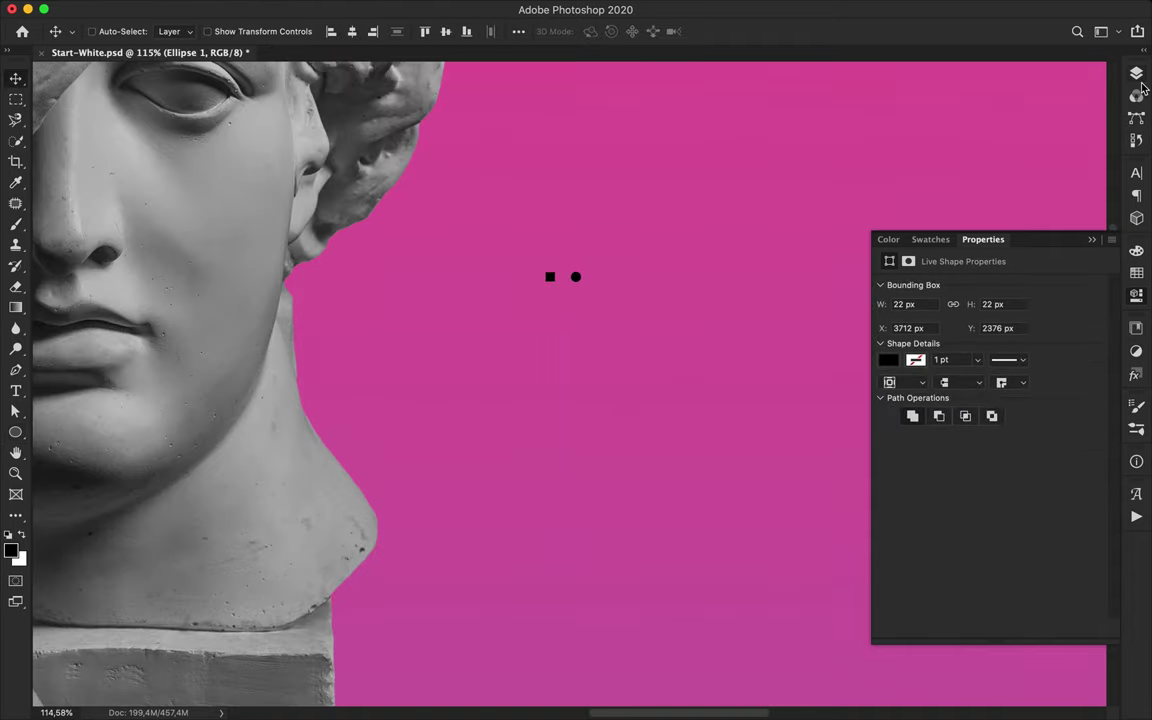
Step: Group the square and circle layers, then merge the two into a single shape layer within the group
left_click(1136, 75)
left_click(1021, 397, "shift")
left_click(1050, 595)
left_click(944, 360)
left_click(1000, 386)
left_click(1005, 424, "shift")
key("super+e")
Step: Duplicate the square-and-circle pair repeatedly along a horizontal line to build a row of twelve pairs
left_click_drag(611, 298, 653, 283)
left_click(1041, 455, "shift")
left_click_drag(559, 278, 714, 278)
key("super+minus")
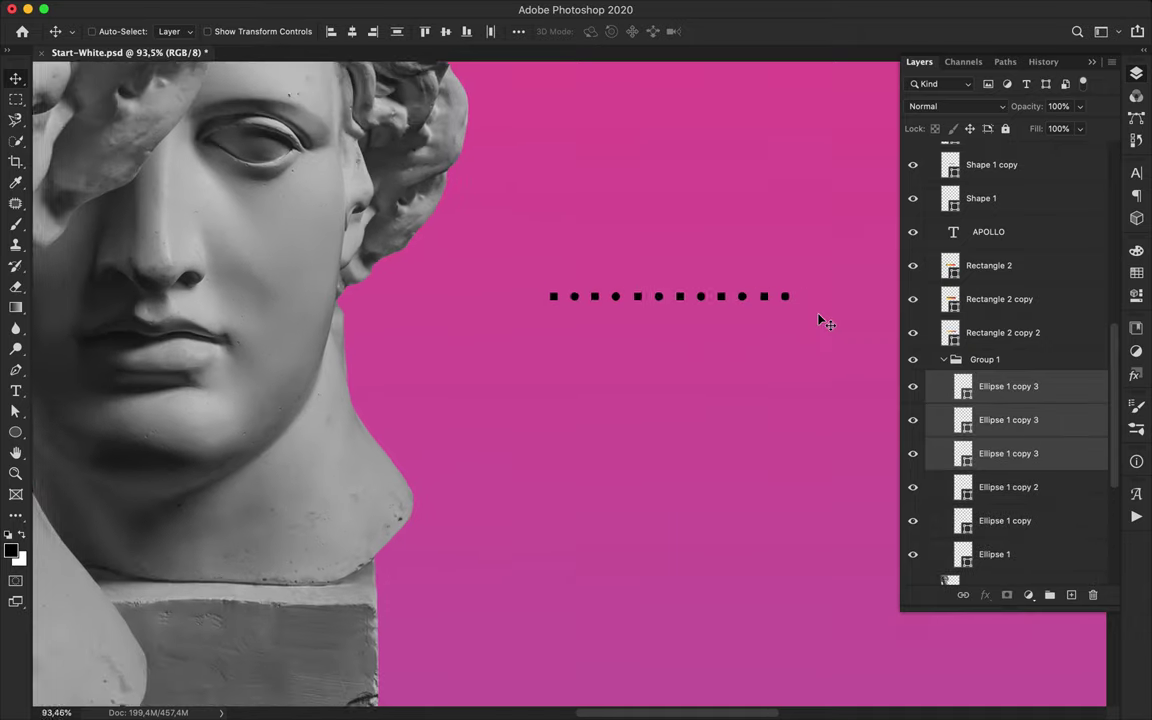
scroll(820, 319, "right", 4)
scroll(1024, 543, "down", 1)
left_click(1021, 514, "shift")
left_click_drag(265, 337, 500, 340)
scroll(580, 380, "down", 5)
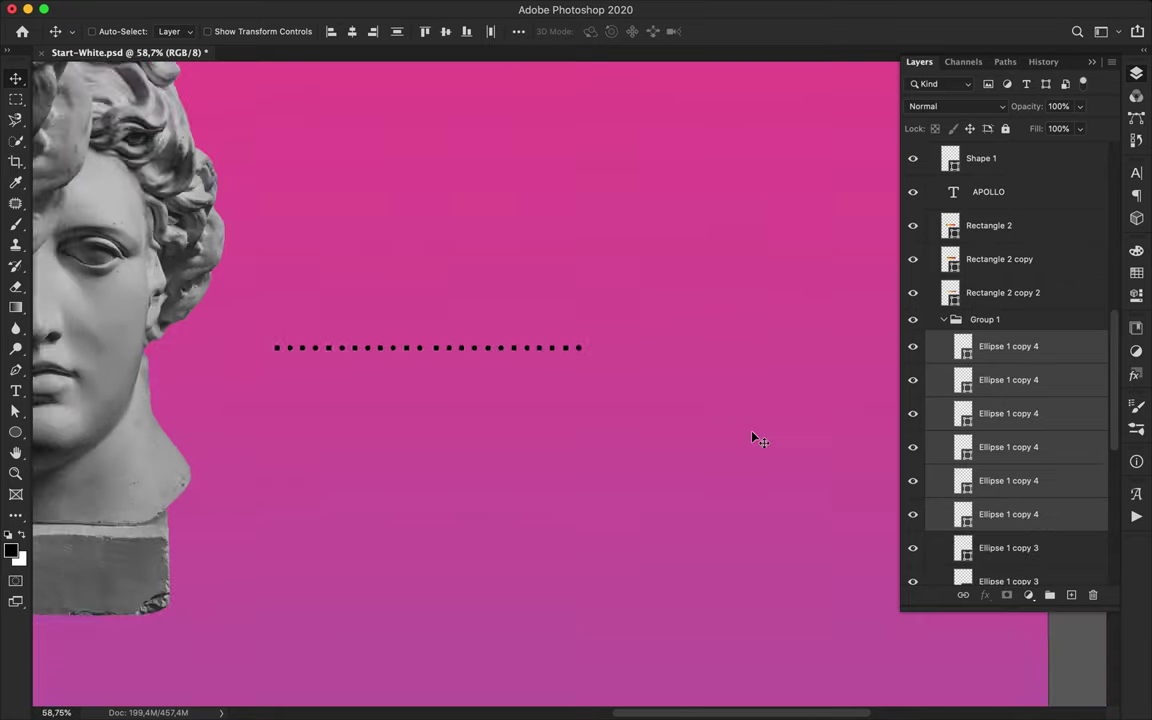
Step: Duplicate the twelve pairs rightward to extend the dotted row past the poster's right edge
scroll(1059, 387, "down", 5)
left_click(1029, 460, "shift")
scroll(1029, 460, "up", 2)
left_click_drag(526, 360, 686, 363)
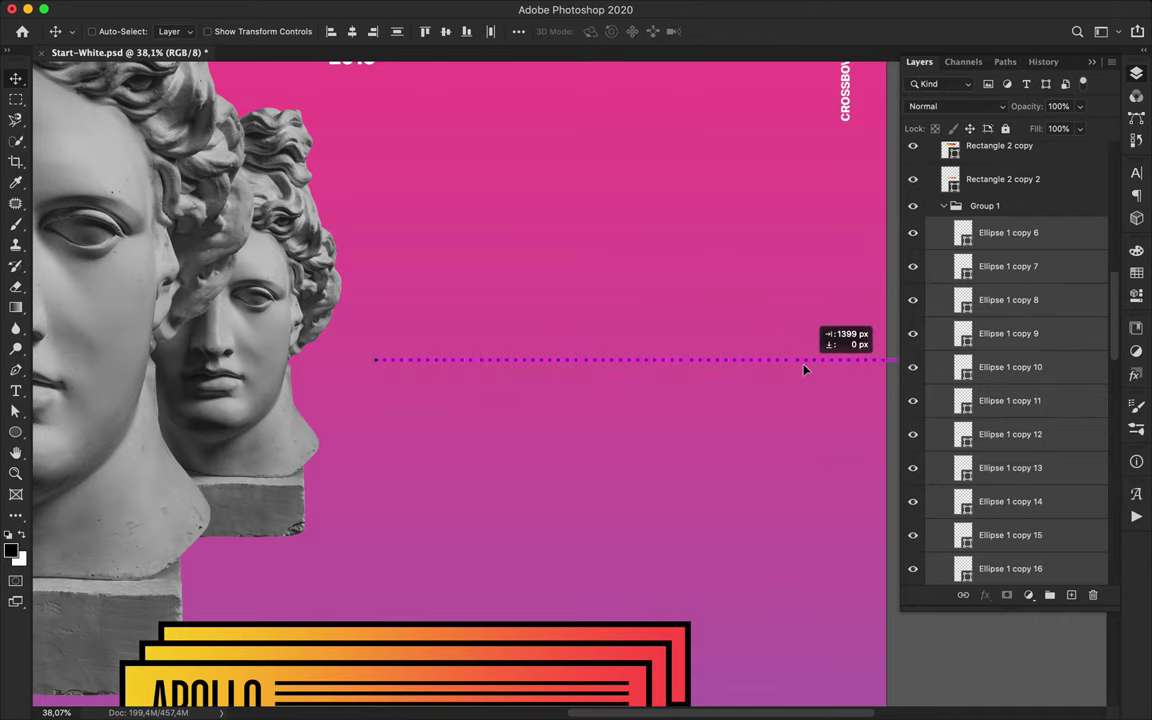
key("super+minus")
Step: Select every pair in the dotted row and move the row down and left across the small bust
left_click(1016, 232)
scroll(1016, 229, "down", 10)
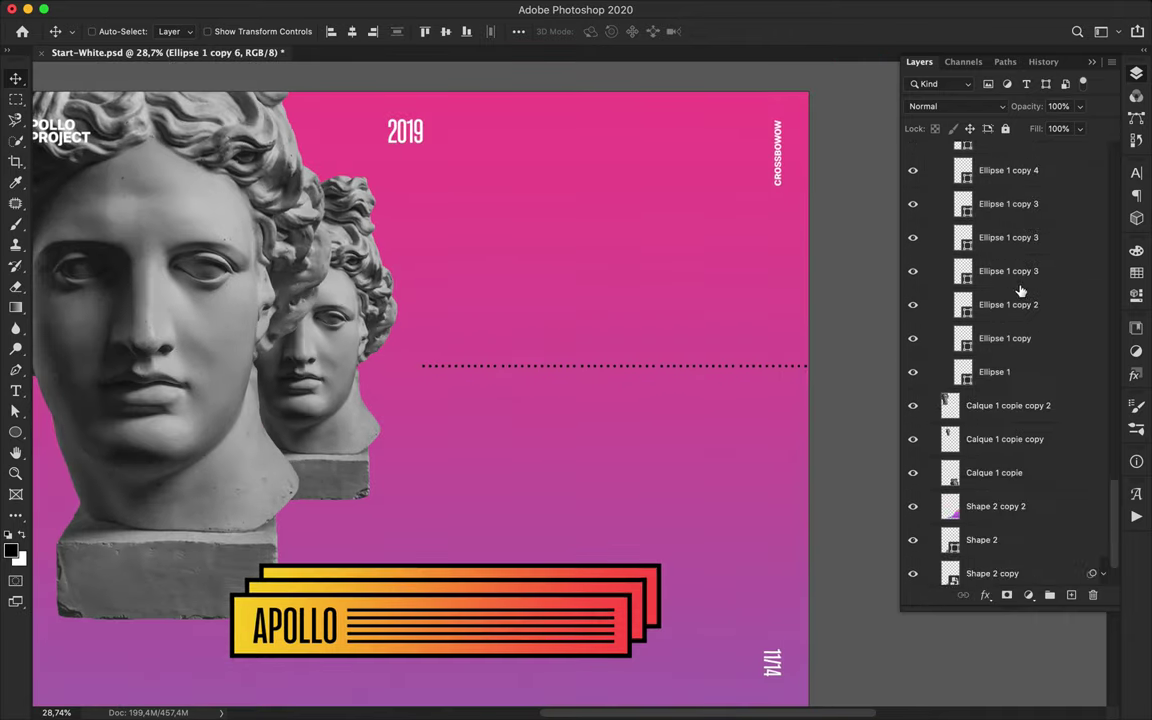
left_click(1020, 374, "shift")
left_click_drag(760, 369, 630, 414)
key("super+minus")
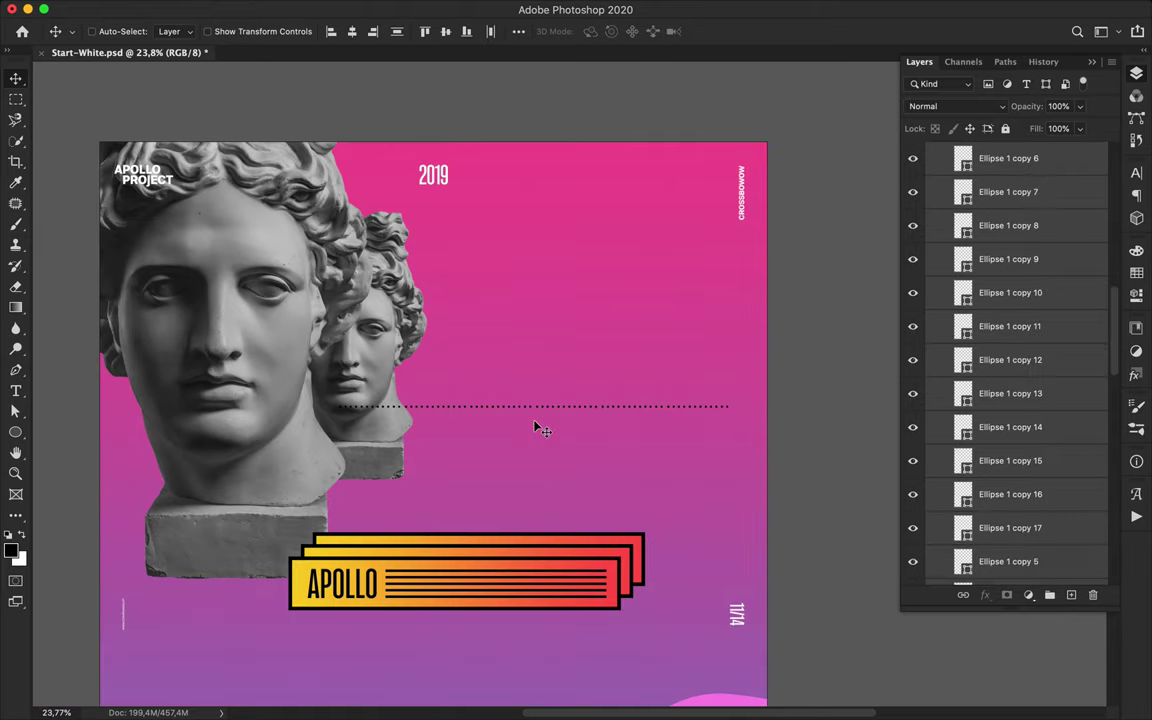
Step: Duplicate several of the pairs to extend the dotted row to the poster's right edge
scroll(1039, 345, "up", 5)
scroll(1040, 345, "down", 3)
left_click(1036, 339)
left_click(1036, 470, "shift")
left_click_drag(663, 406, 145, 512)
left_click_drag(190, 413, 774, 408)
Step: Select all the pair layers in Group 1 and merge them into one dotted row shape
left_click(1030, 336)
scroll(1032, 334, "down", 10)
left_click(1017, 297, "shift")
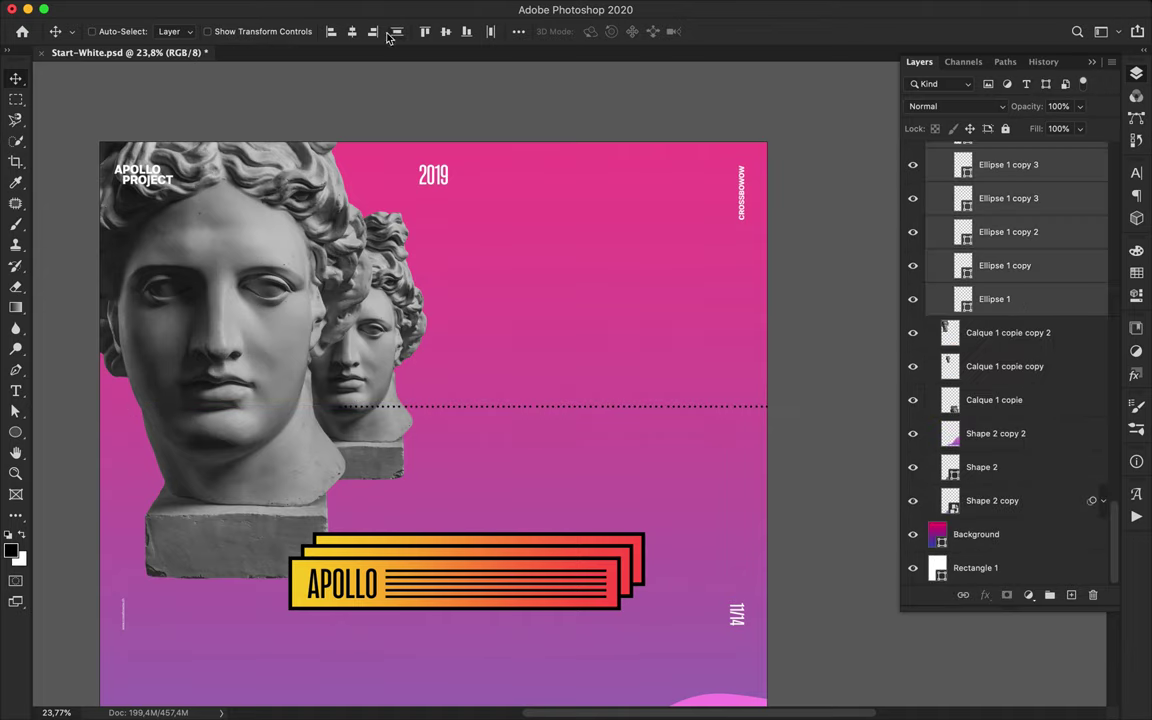
left_click(518, 32)
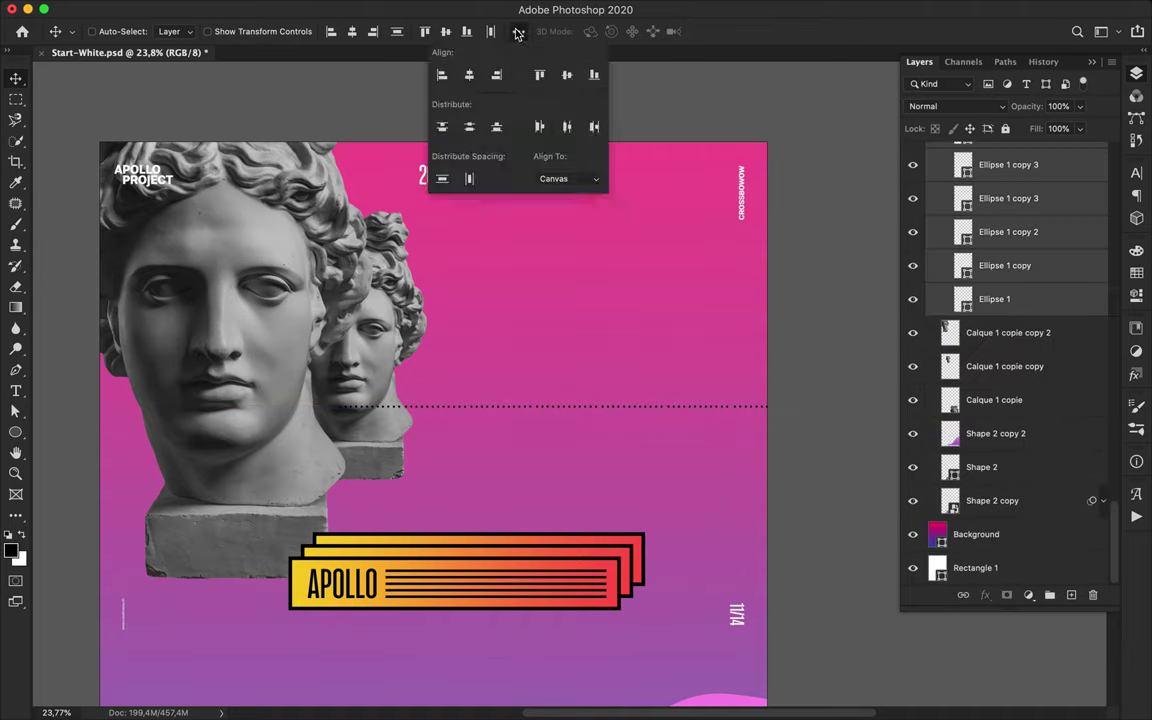
left_click(1012, 200)
left_click(1012, 297)
scroll(1012, 297, "up", 10)
scroll(1012, 300, "down", 1)
left_click(1010, 481, "shift")
key("super+e")
Step: Shift the dotted row down and left, then duplicate it just beneath with the dots staggered
left_click_drag(570, 409, 469, 446)
scroll(382, 483, "up", 5)
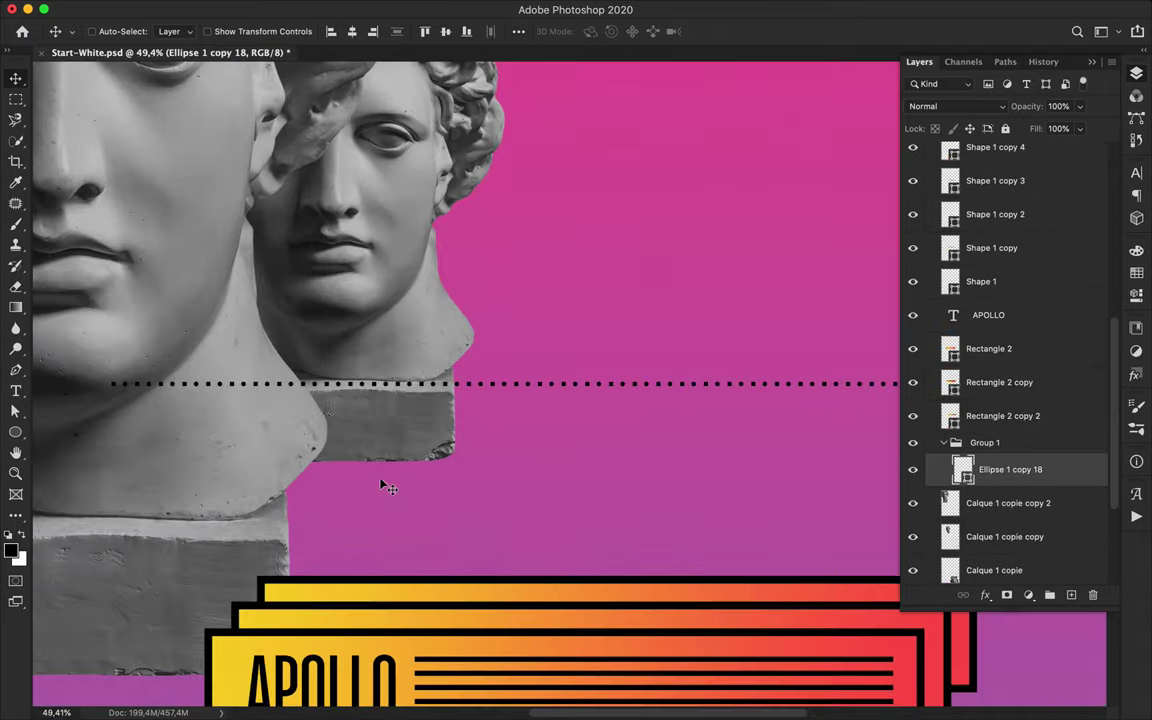
left_click_drag(302, 384, 323, 399)
left_click_drag(248, 395, 250, 394)
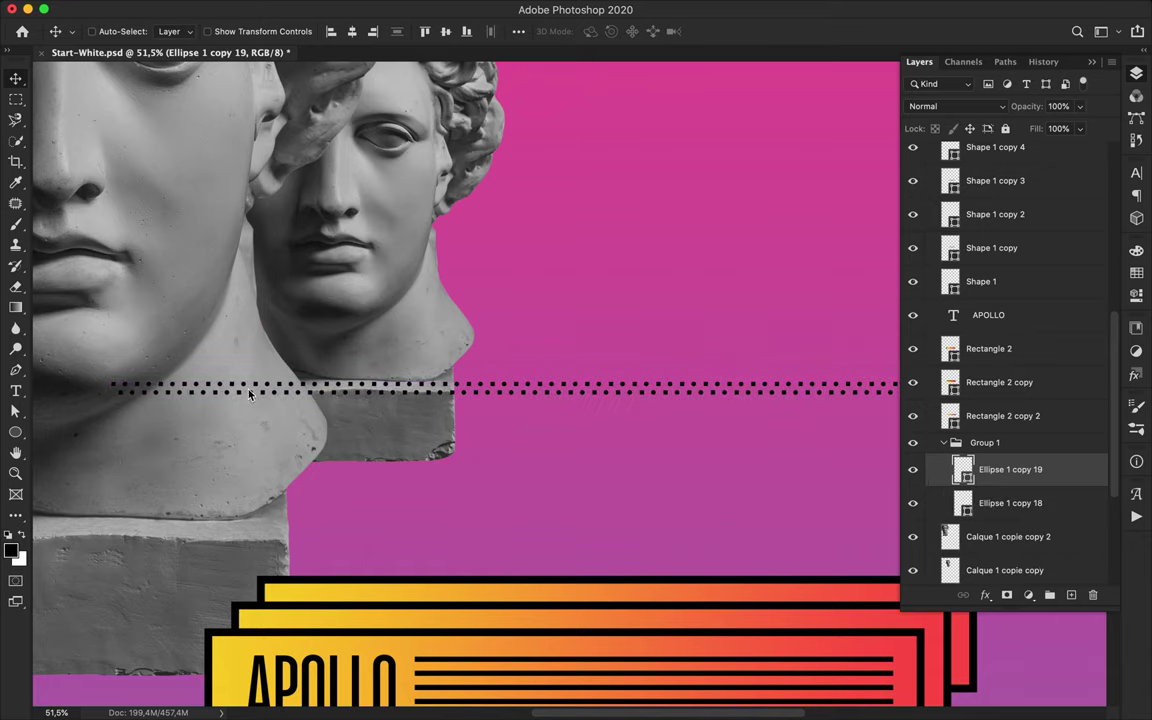
Step: Duplicate the staggered rows downward to build an eight-row dot pattern
left_click_drag(717, 389, 722, 438)
scroll(985, 520, "down", 3)
left_click(1003, 478, "shift")
Step: Duplicate all eight dotted rows and place the copies directly below to double the pattern's height
left_click(1062, 382)
scroll(1045, 418, "down", 5)
left_click(1027, 407, "shift")
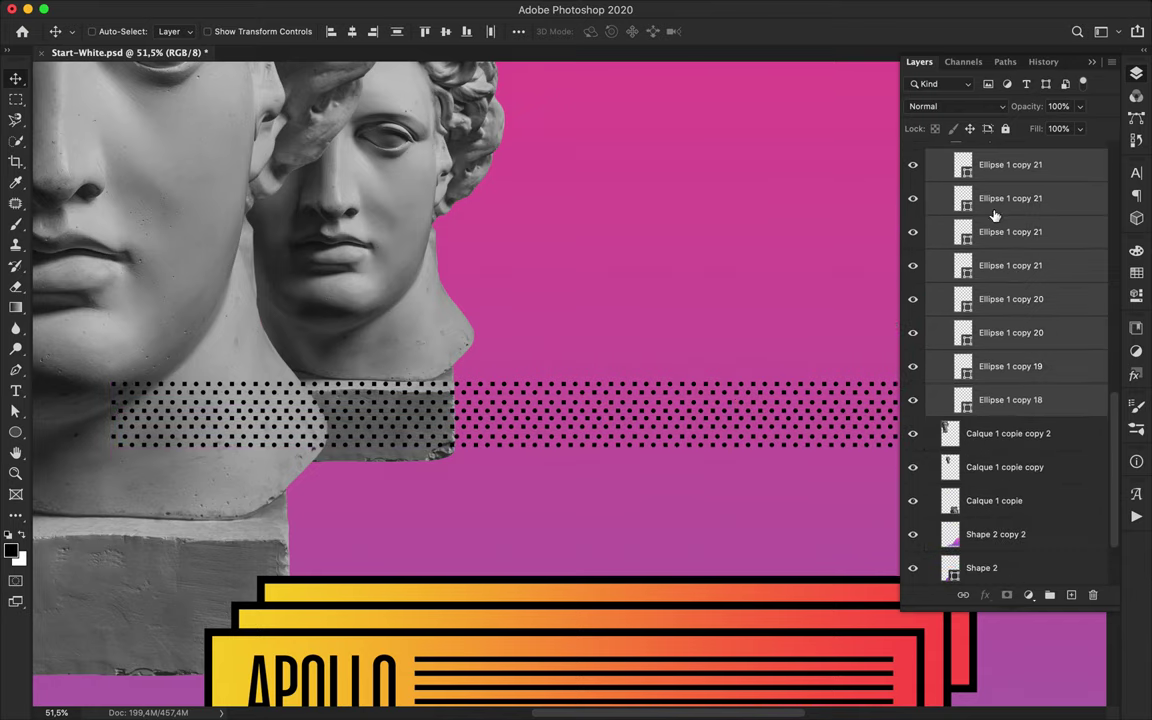
left_click_drag(990, 209, 1015, 421)
left_click_drag(716, 410, 717, 481)
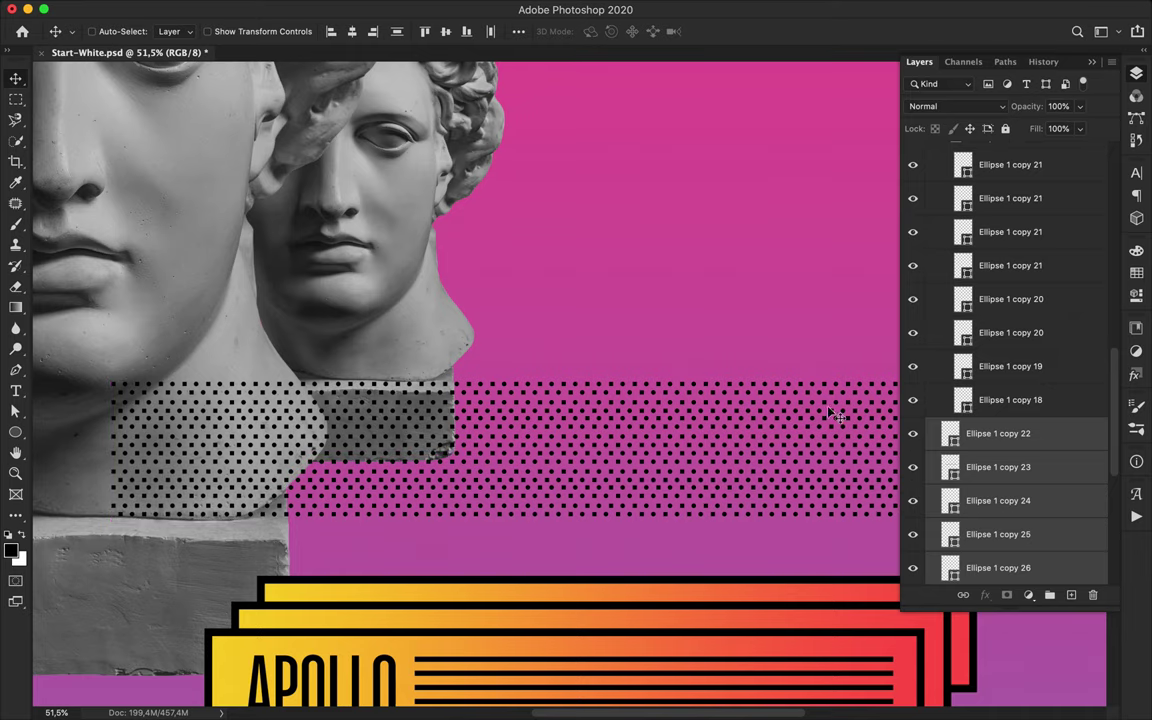
Step: Move the eight new dotted row layers into Group 1 beneath the original rows
scroll(995, 416, "down", 2)
scroll(996, 415, "down", 4)
left_click_drag(997, 293, 995, 242)
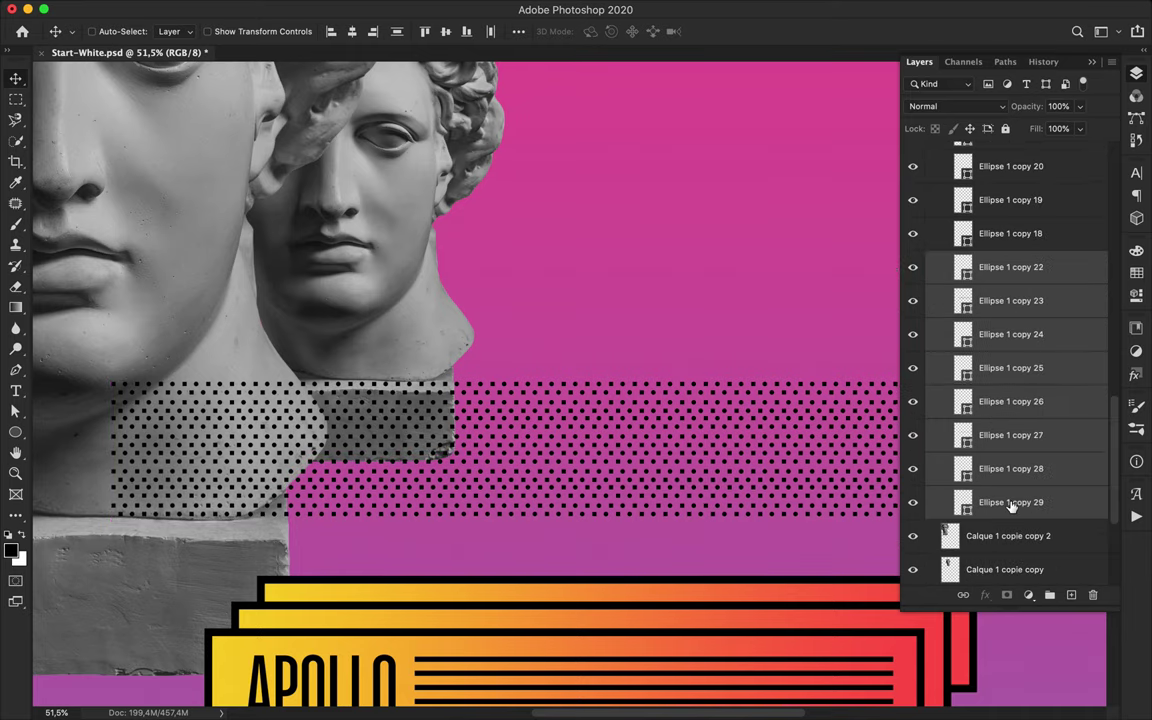
Step: Duplicate all the dotted rows in Group 1 and place the copies directly beneath them, reaching behind the banner
left_click(1011, 505)
scroll(990, 368, "up", 8)
left_click_drag(591, 478, 595, 603)
Step: Select the enlarged set of dotted rows and duplicate it downward so the pattern extends below the banner
scroll(648, 568, "down", 5)
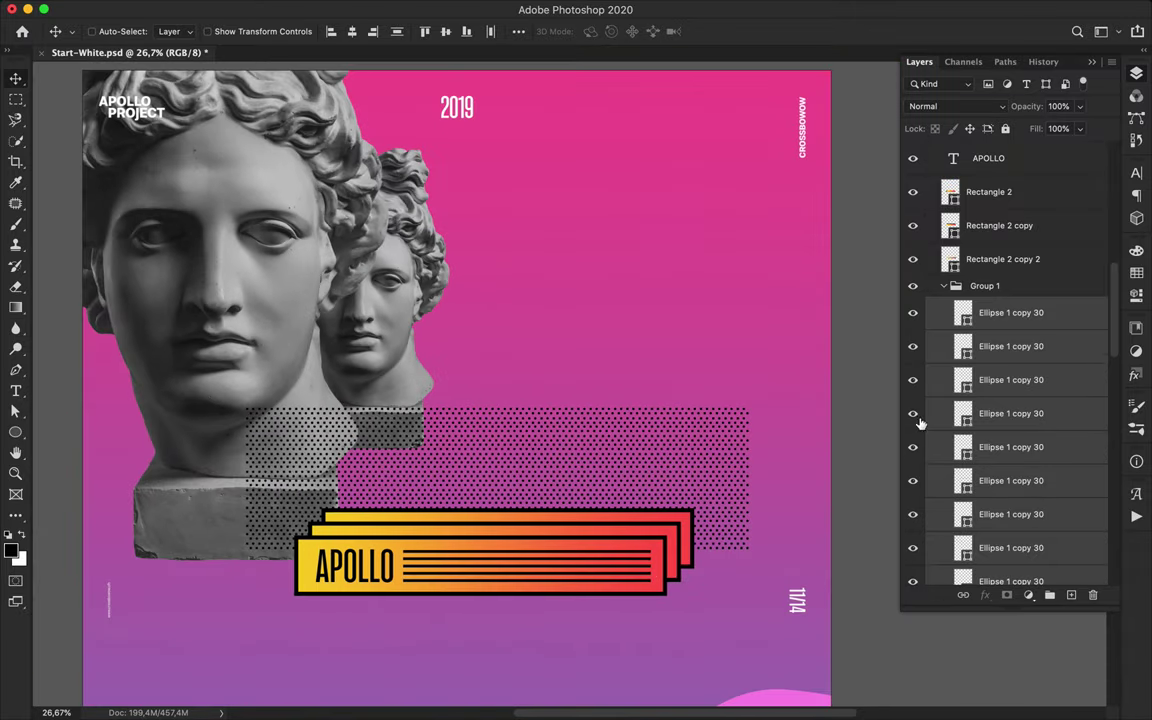
scroll(991, 342, "down", 6)
scroll(1000, 360, "down", 5)
left_click(1015, 398)
scroll(1015, 399, "up", 10)
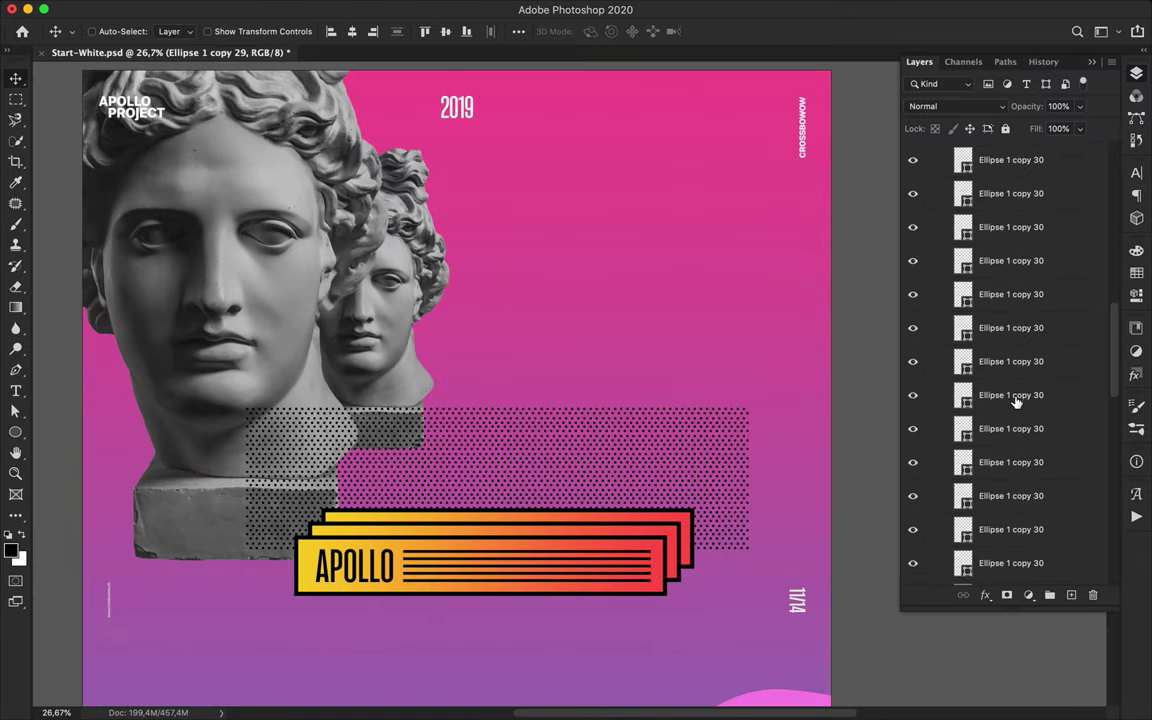
left_click(1007, 345, "shift")
left_click_drag(625, 432, 637, 574)
Step: Select every dotted row again and duplicate the whole pattern upward to cover the upper part of the poster
scroll(1077, 404, "down", 8)
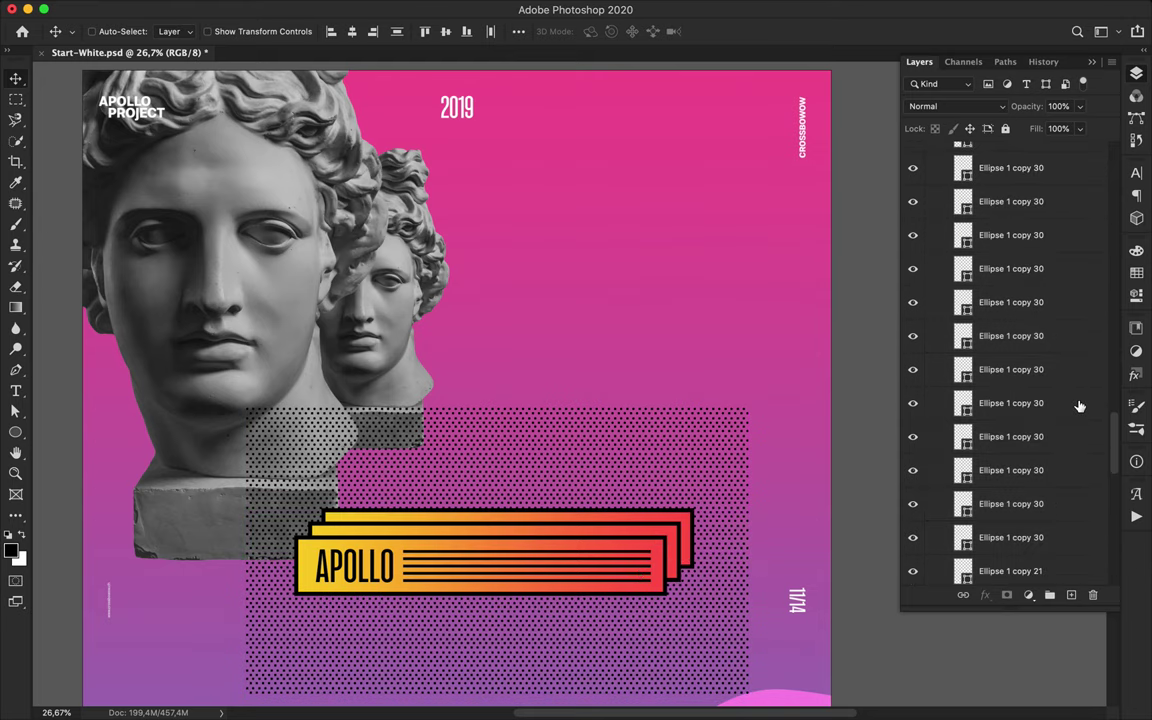
scroll(1079, 406, "down", 2)
left_click(1031, 478)
scroll(1031, 479, "up", 10)
left_click(1016, 382, "shift")
left_click_drag(680, 332, 682, 192)
Step: Select all the dotted row layers in Group 1 and merge them into a single layer
scroll(1046, 386, "down", 10)
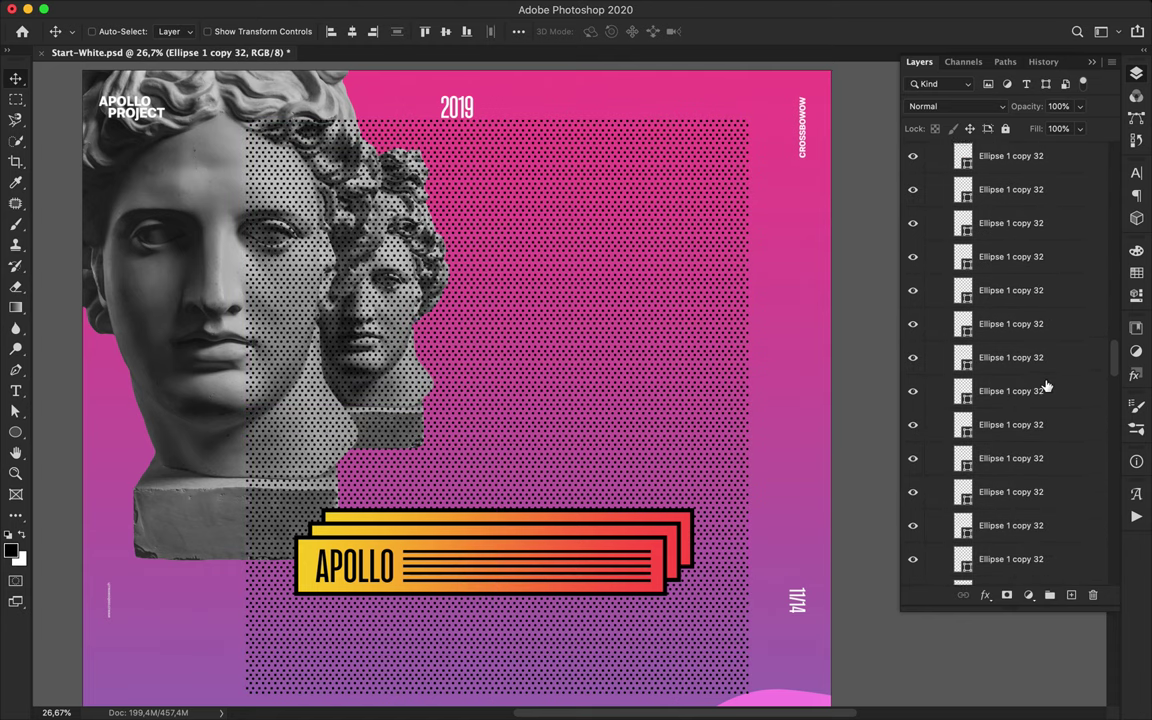
scroll(1046, 386, "down", 5)
left_click(1024, 300, "shift")
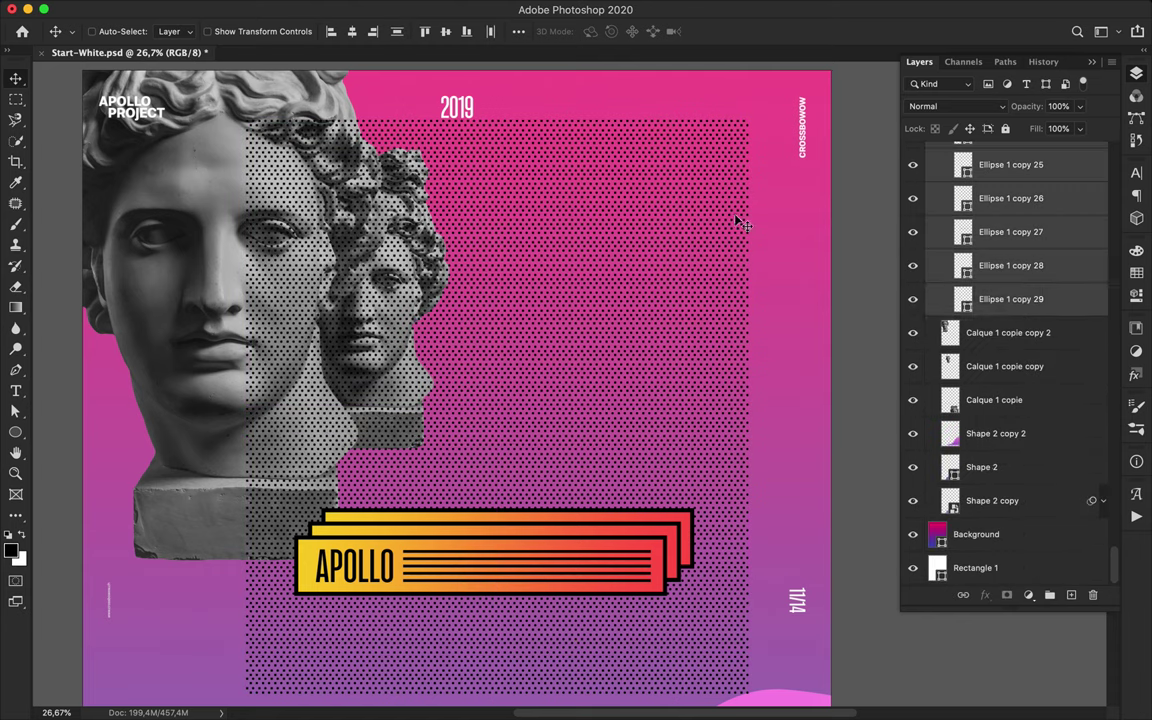
left_click(518, 31)
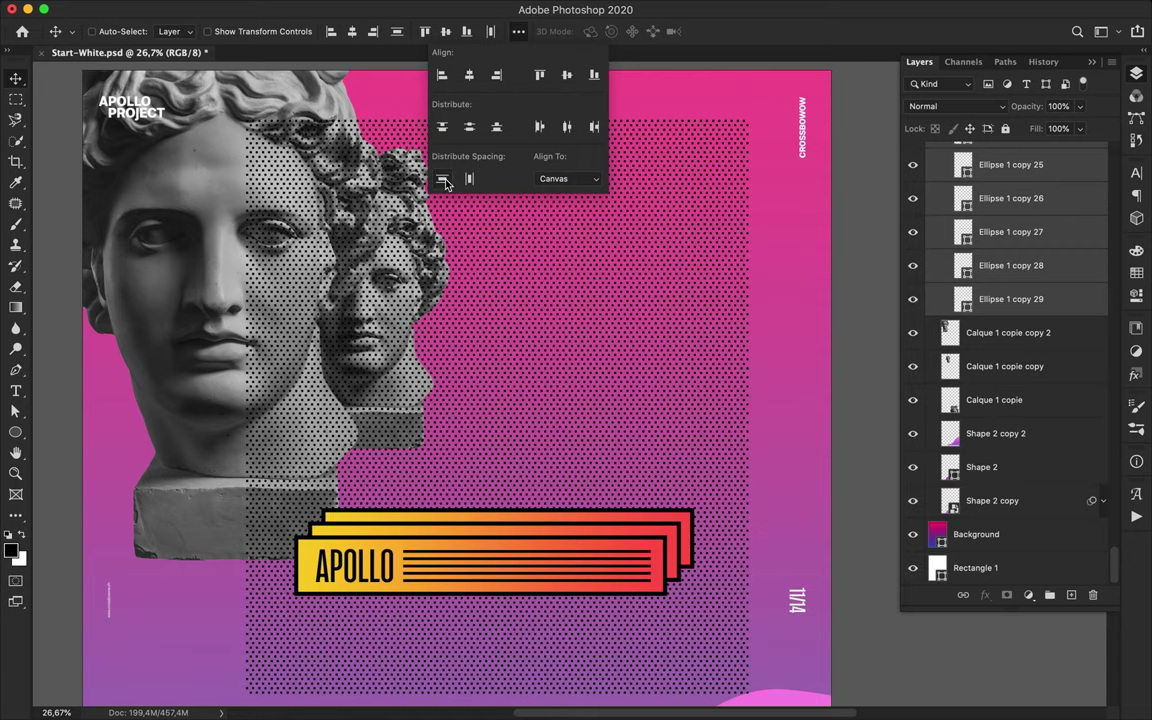
left_click(1032, 234)
left_click(1020, 307)
scroll(1020, 314, "up", 15)
left_click(1006, 358, "shift")
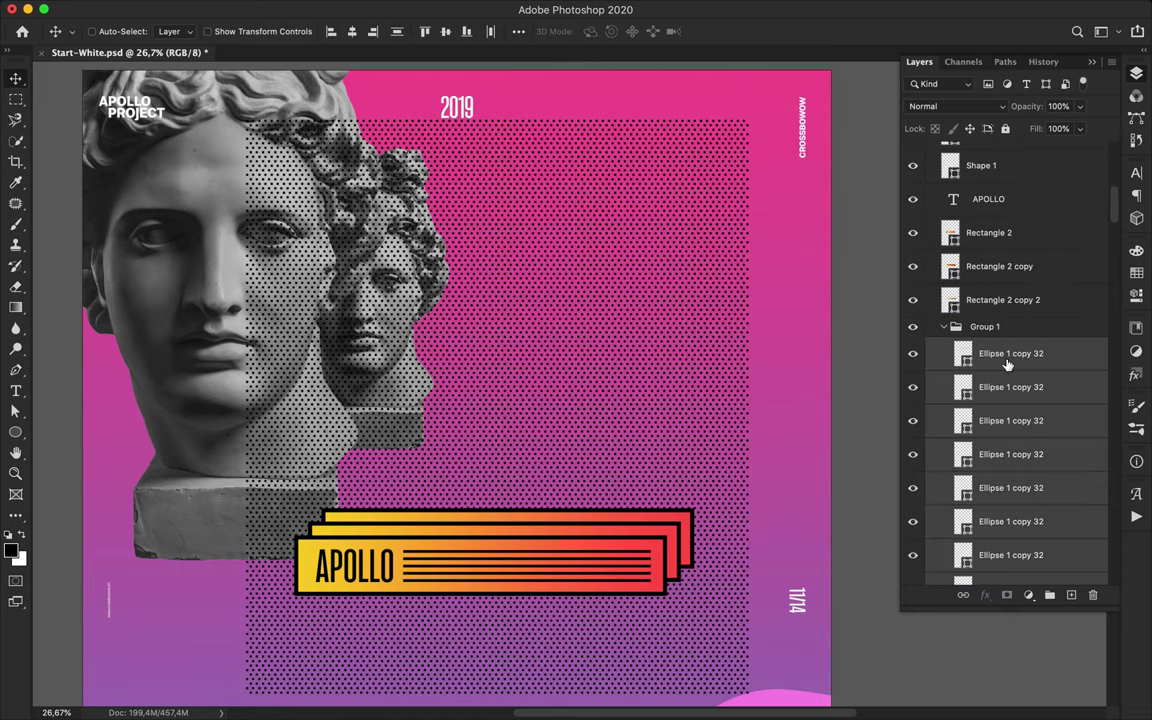
key("super+e")
Step: Move the merged dot pattern toward the poster's right edge, then duplicate its layer and hide the original
scroll(575, 373, "down", 2)
left_click_drag(573, 376, 623, 370)
left_click_drag(1008, 356, 1008, 342, "alt")
left_click(912, 387)
key("l")
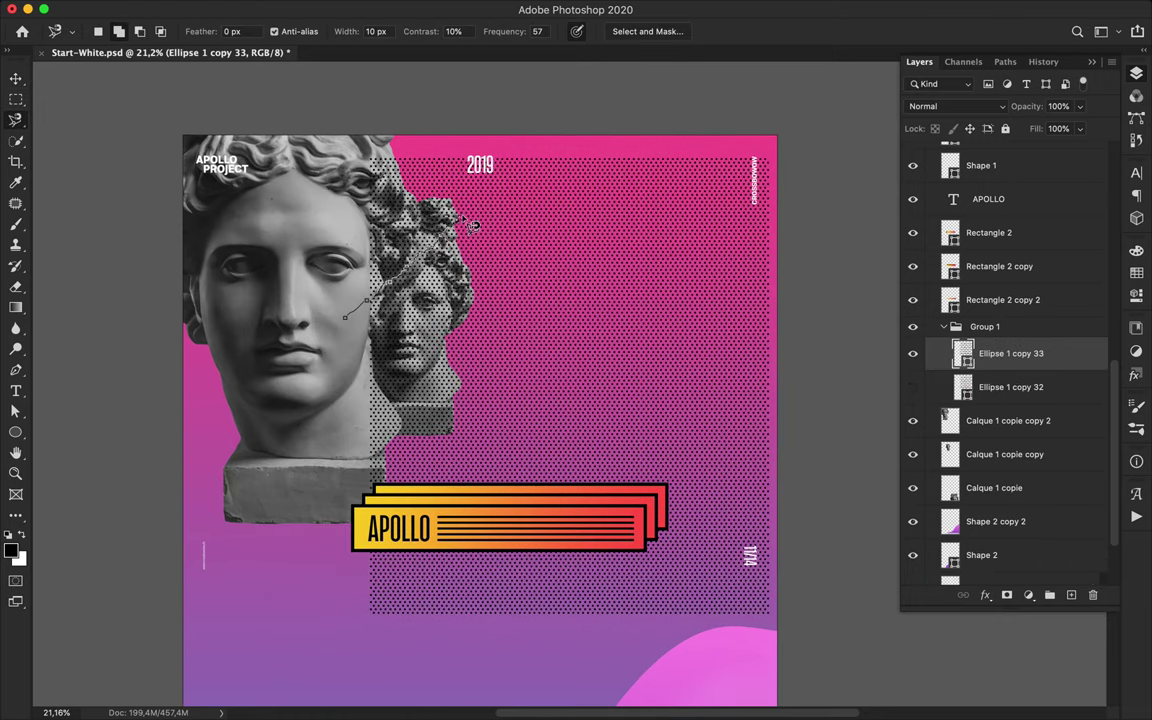
scroll(473, 226, "up", 5)
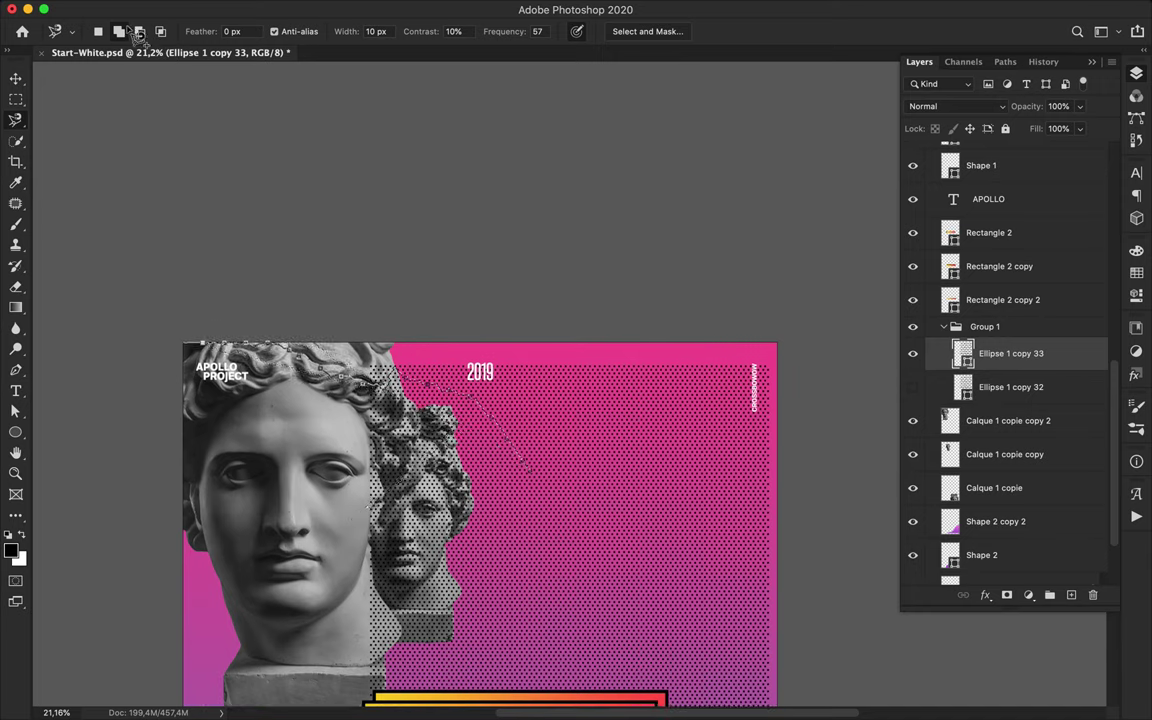
scroll(425, 352, "down", 5)
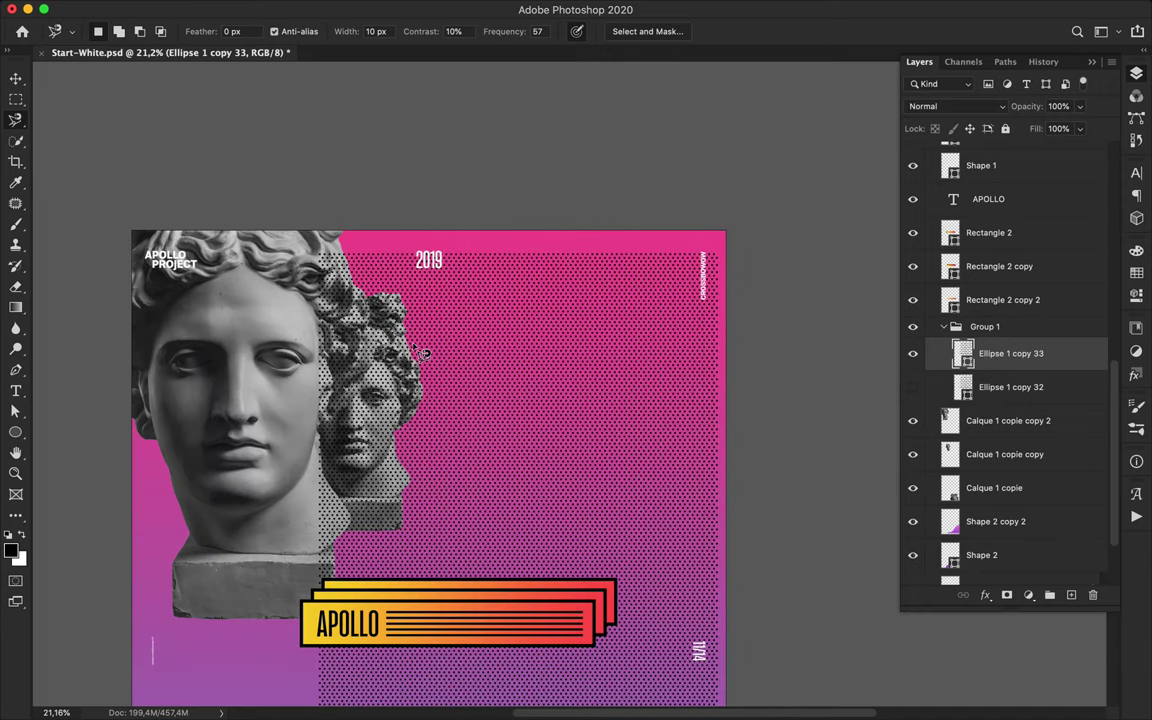
Step: Select an irregular area of dots beside the small bust with the Polygonal Lasso and rasterize the visible pattern layer
right_click(15, 119)
left_click(80, 147)
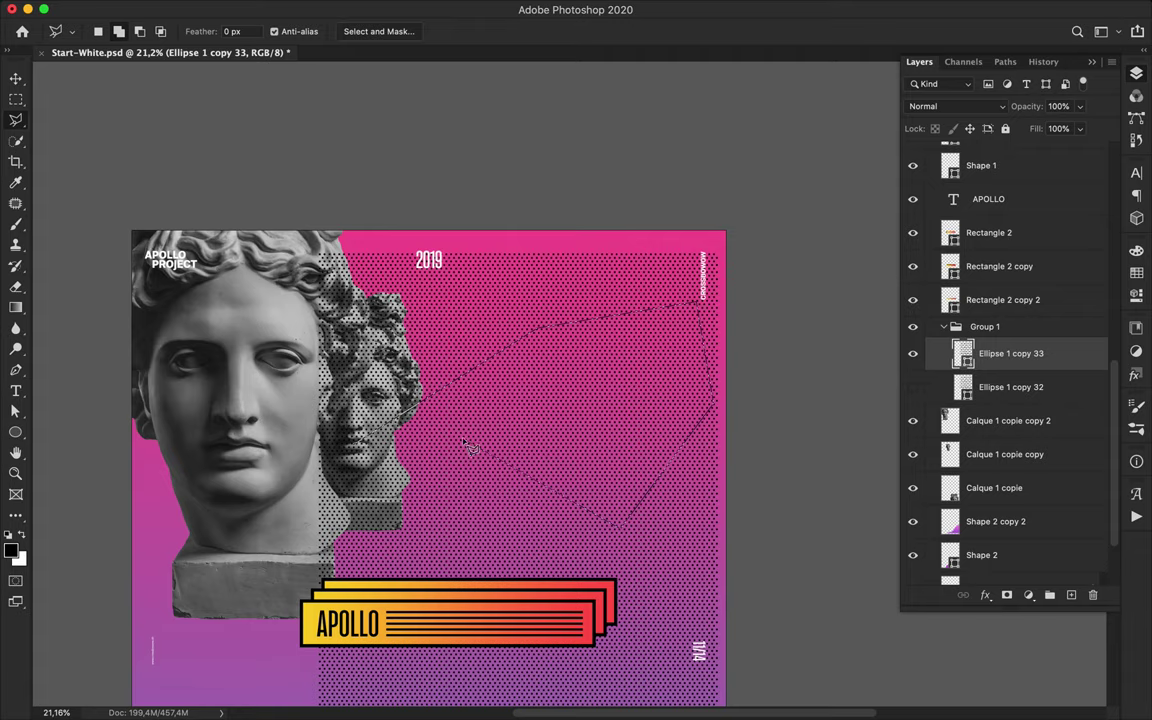
right_click(1055, 353)
left_click(941, 264)
Step: Copy the selected dots to a new layer and hide the full pattern layer they came from
key("super+j")
key("v")
scroll(636, 447, "down", 3)
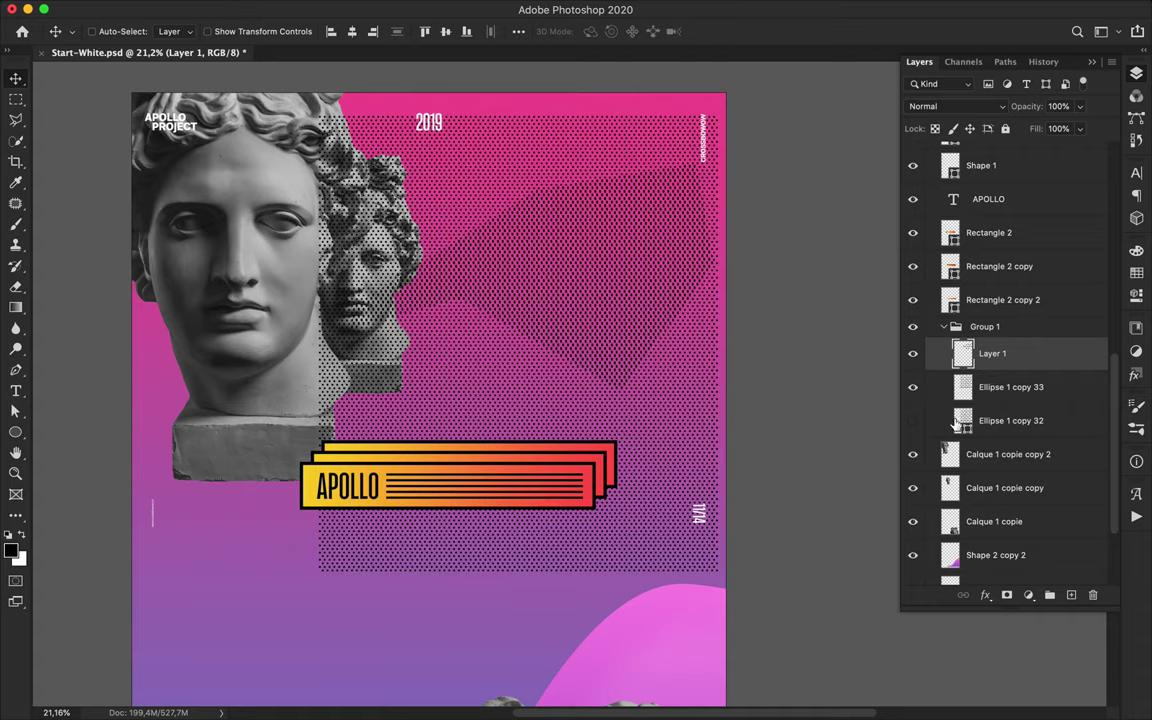
left_click(916, 390)
Step: Place the dotted patch's layer below the large bust's layer and position the patch between the small bust and the banner
left_click_drag(633, 321, 553, 337)
left_click_drag(1018, 364, 930, 466)
left_click_drag(600, 312, 563, 383)
scroll(1010, 472, "down", 3)
scroll(1012, 428, "up", 3)
Step: Move the rearmost banner rectangle, Rectangle 2 copy 2, below the dotted patch in the layer order
left_click_drag(1000, 301, 1002, 467)
left_click_drag(570, 349, 534, 363)
key("super+z")
left_click(548, 350)
scroll(638, 180, "down", 3)
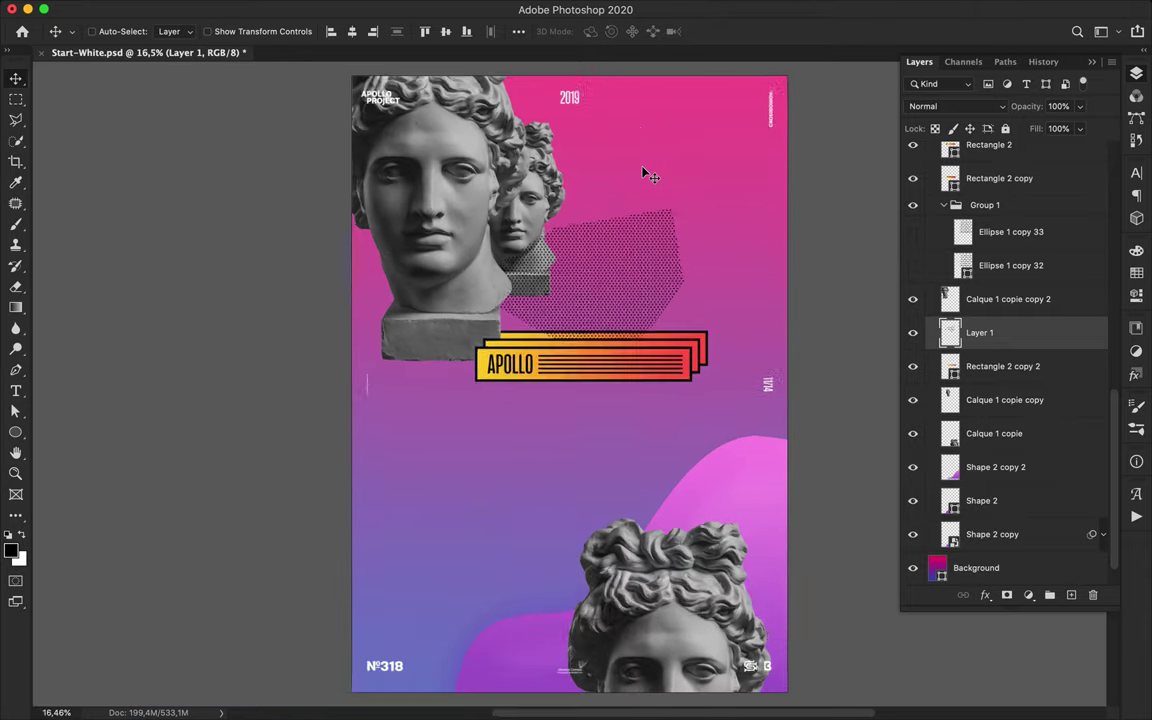
Step: Show the Ellipse 1 copy 32 pattern and select a large irregular area across its right side with the Polygonal Lasso
scroll(944, 303, "up", 1)
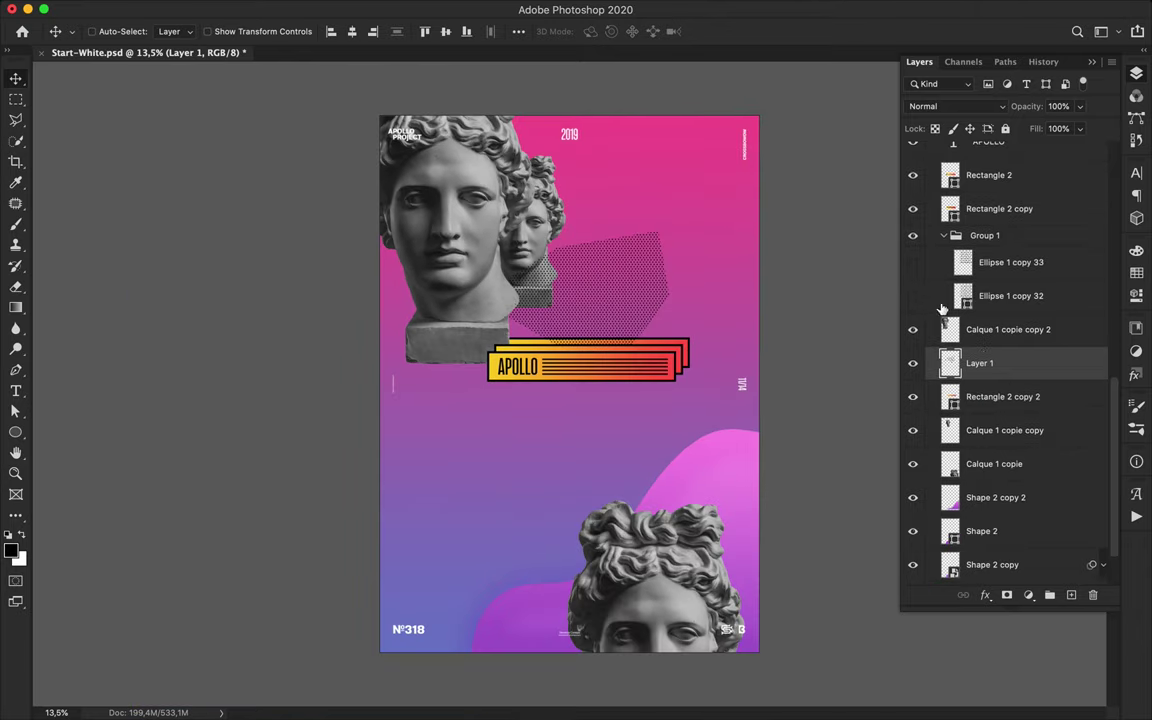
left_click(912, 290)
left_click(1012, 284)
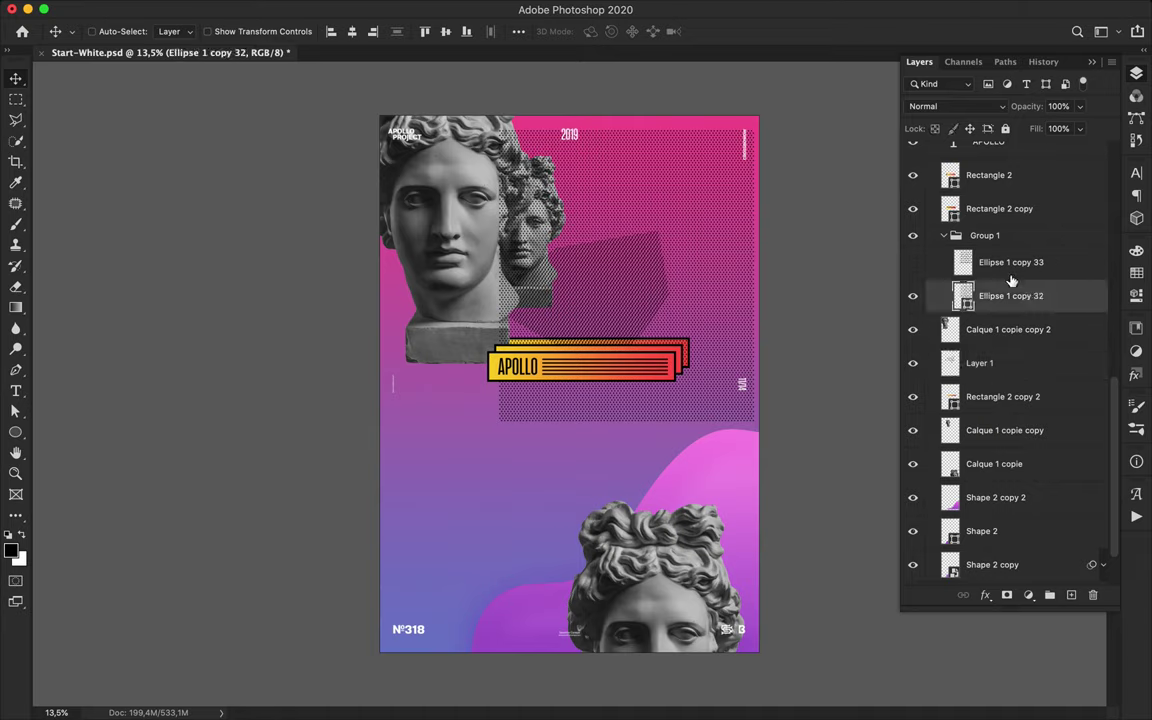
key("l")
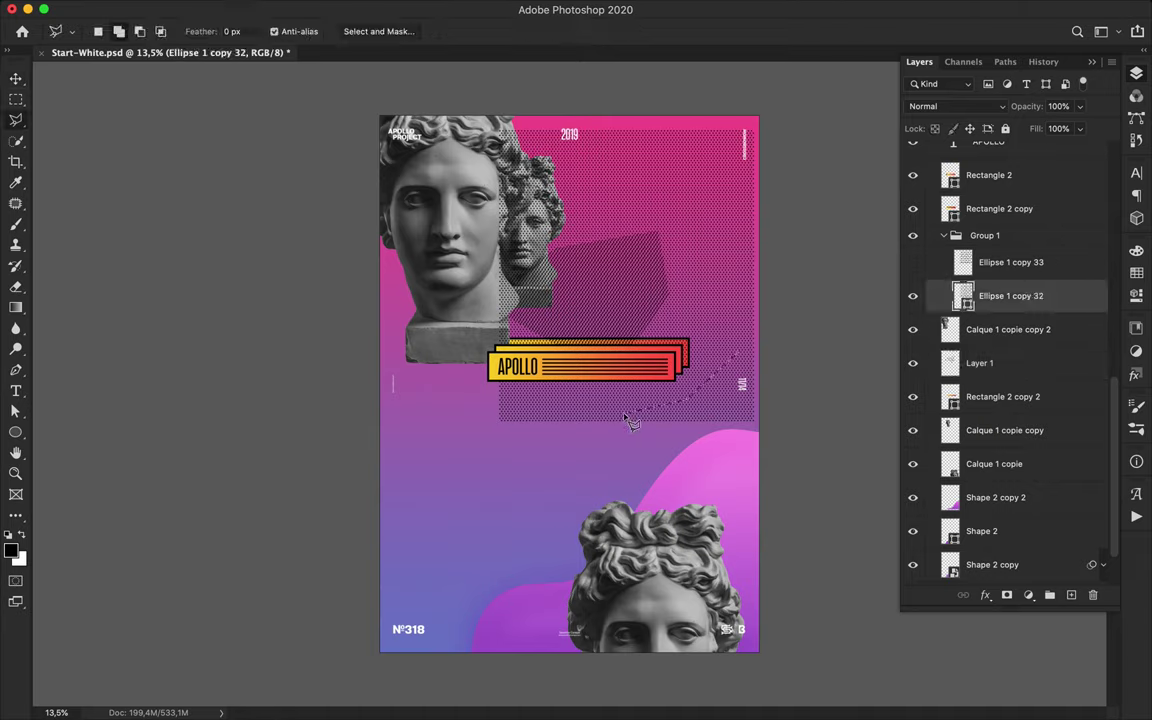
left_click(741, 356)
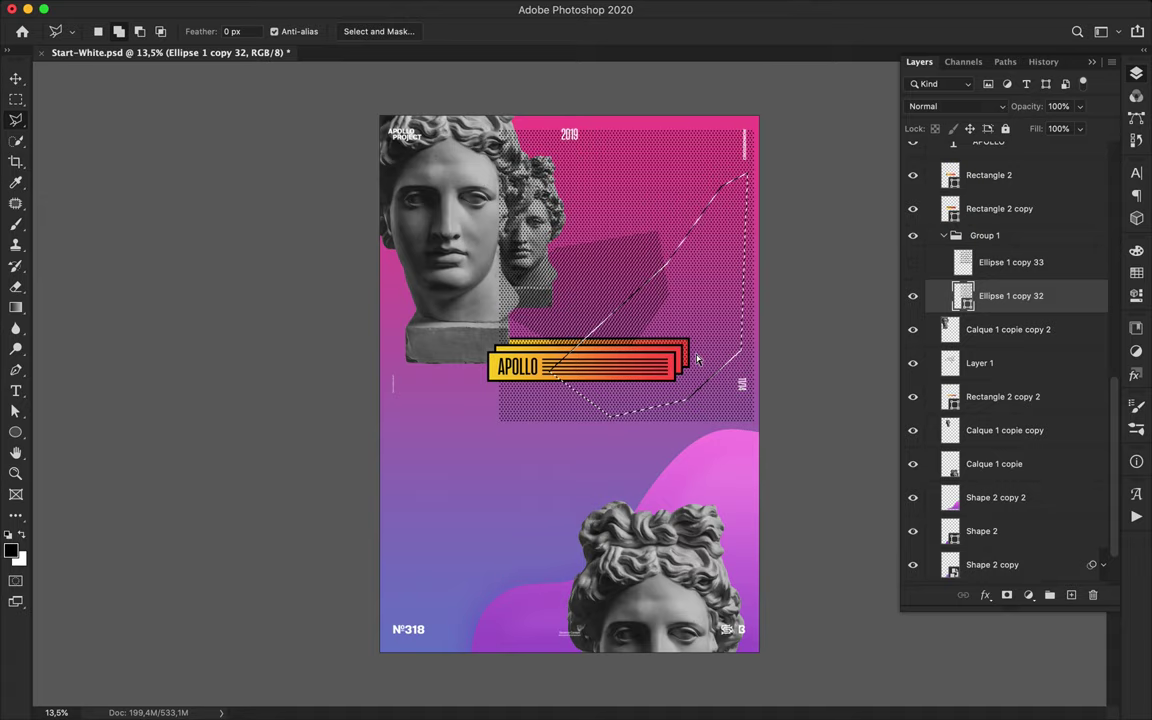
Step: Try to copy the selected dots to a new layer and move them down the poster
key("super+j")
key("v")
key("super+z")
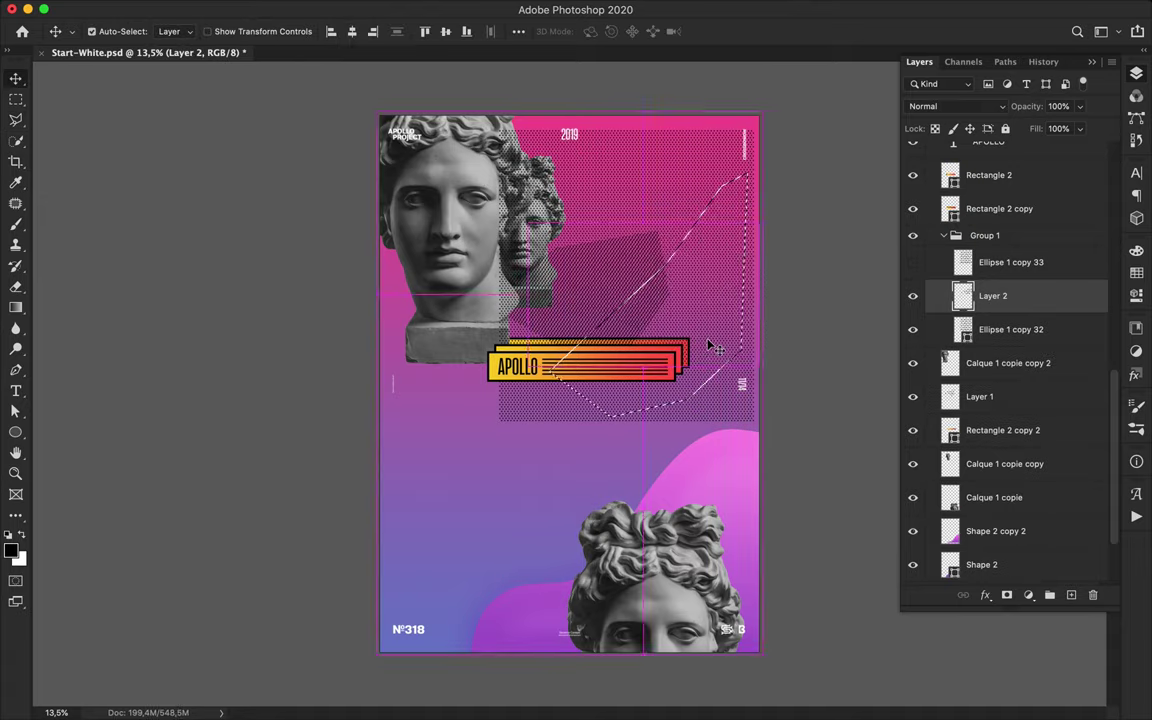
key("super+shift+z")
key("super+shift+z")
left_click_drag(724, 307, 574, 494)
key("super+z")
key("super+z")
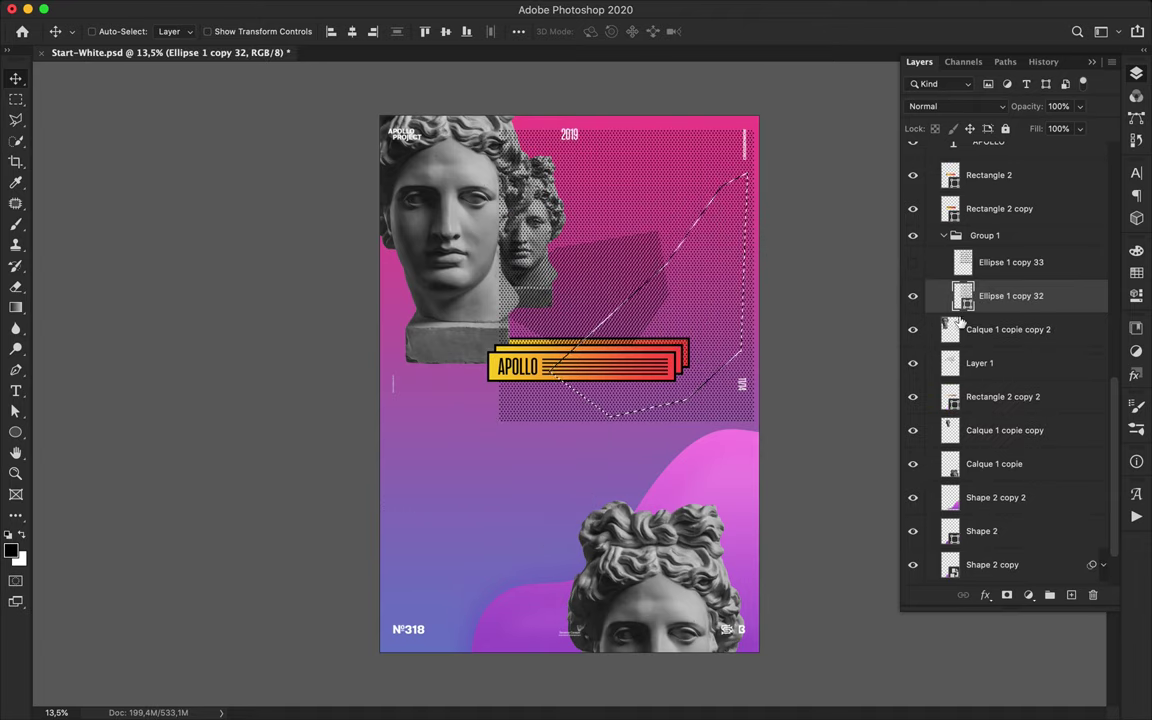
key("super+j")
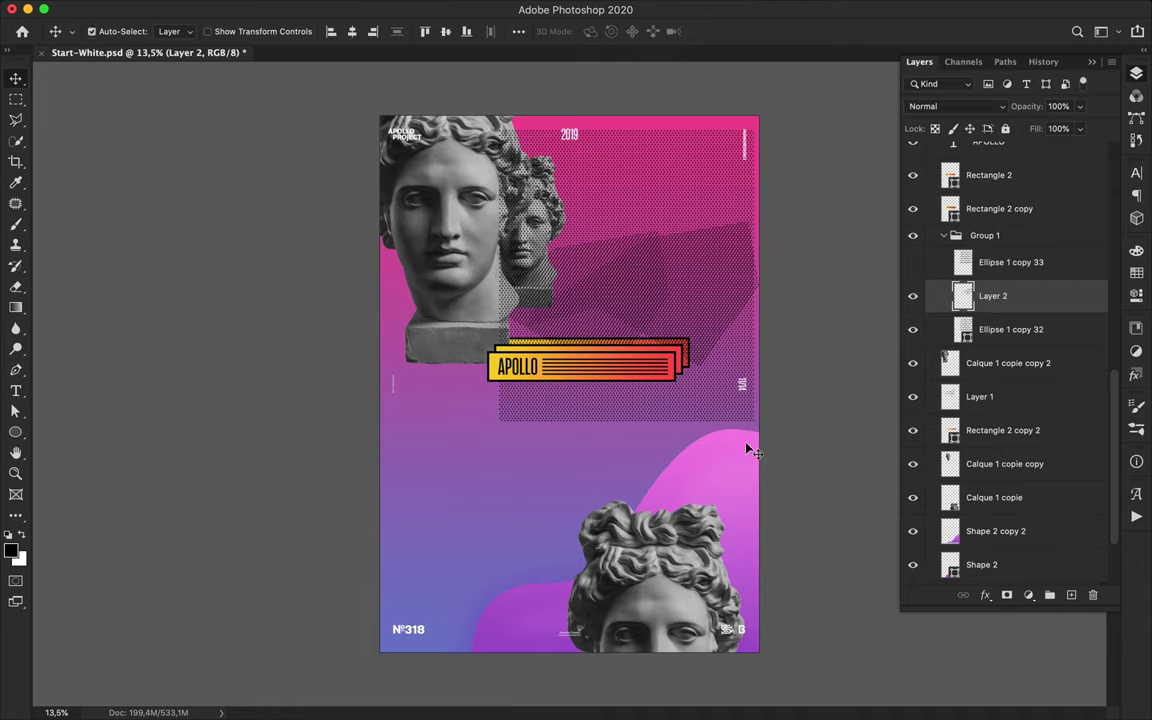
key("super+z")
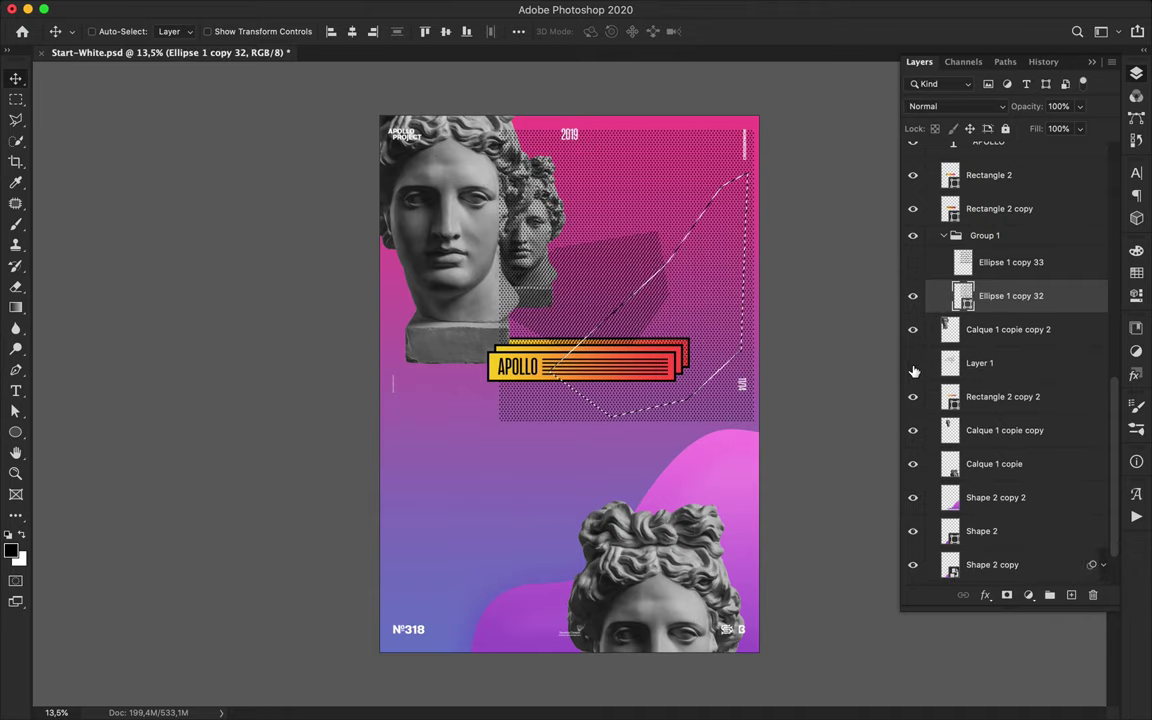
Step: Hide the first dotted patch and rasterize the Ellipse 1 copy 32 pattern layer
left_click(913, 364)
right_click(1058, 296)
left_click(880, 262)
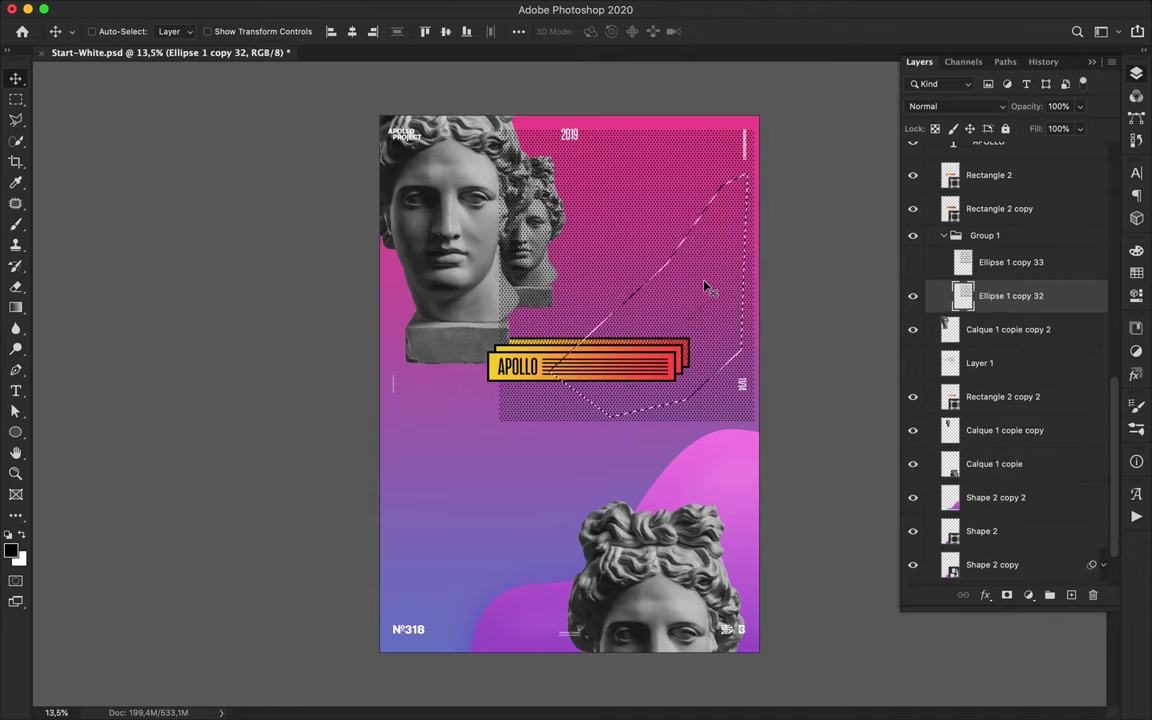
Step: Copy the selected dots to a new layer beneath the lower bust and place them in the poster's bottom-right corner
key("super+j")
mouse_move(705, 290)
left_mouse_down()
mouse_move(688, 574)
mouse_move(687, 558)
left_mouse_up()
left_click_drag(993, 300, 986, 523)
left_click_drag(709, 498, 754, 540)
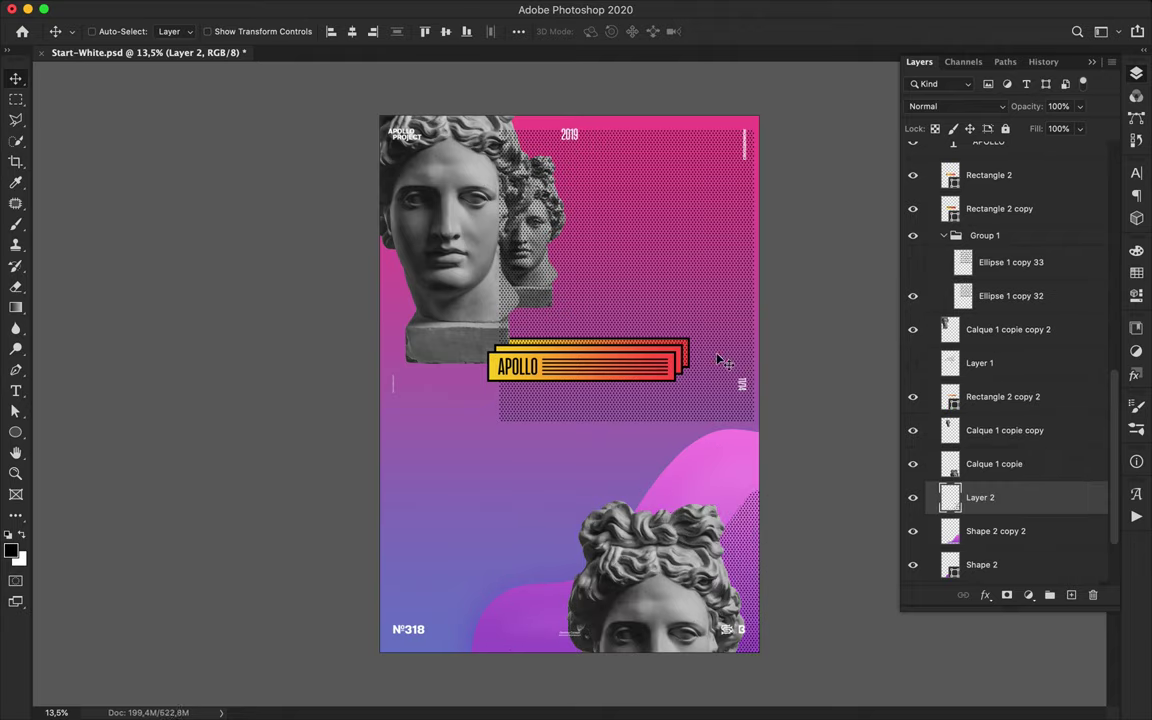
Step: Hide the full Ellipse 1 copy 32 pattern and show the first dotted patch again
left_click(916, 297)
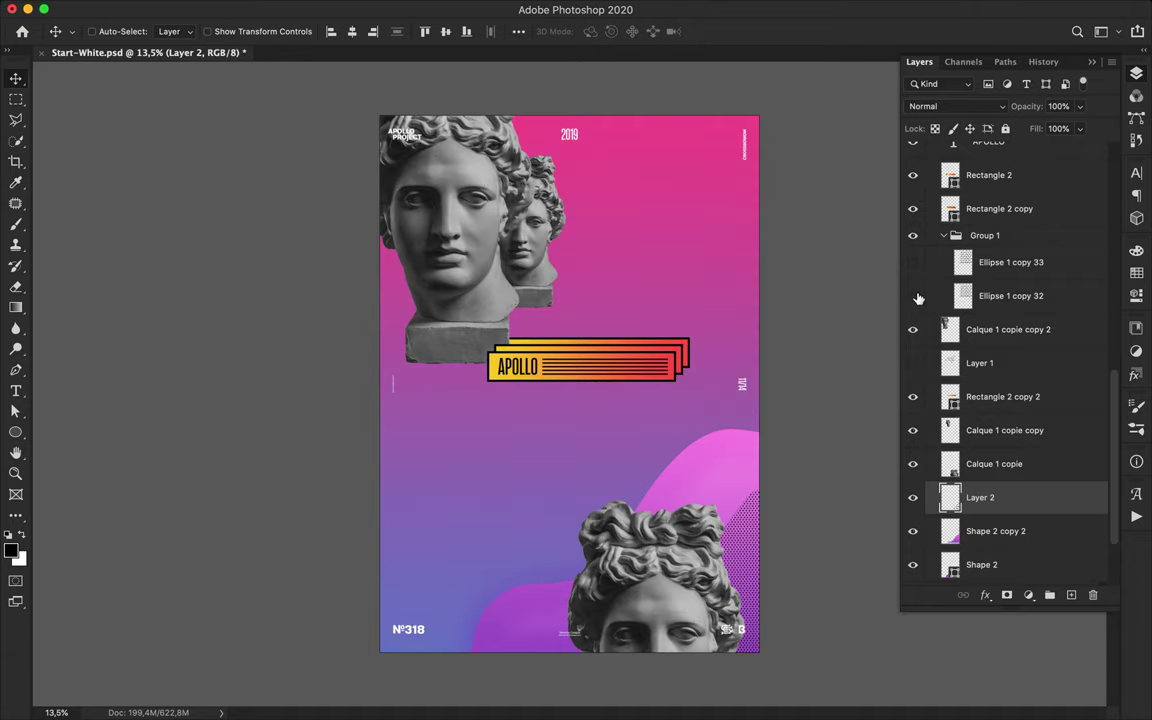
left_click(913, 363)
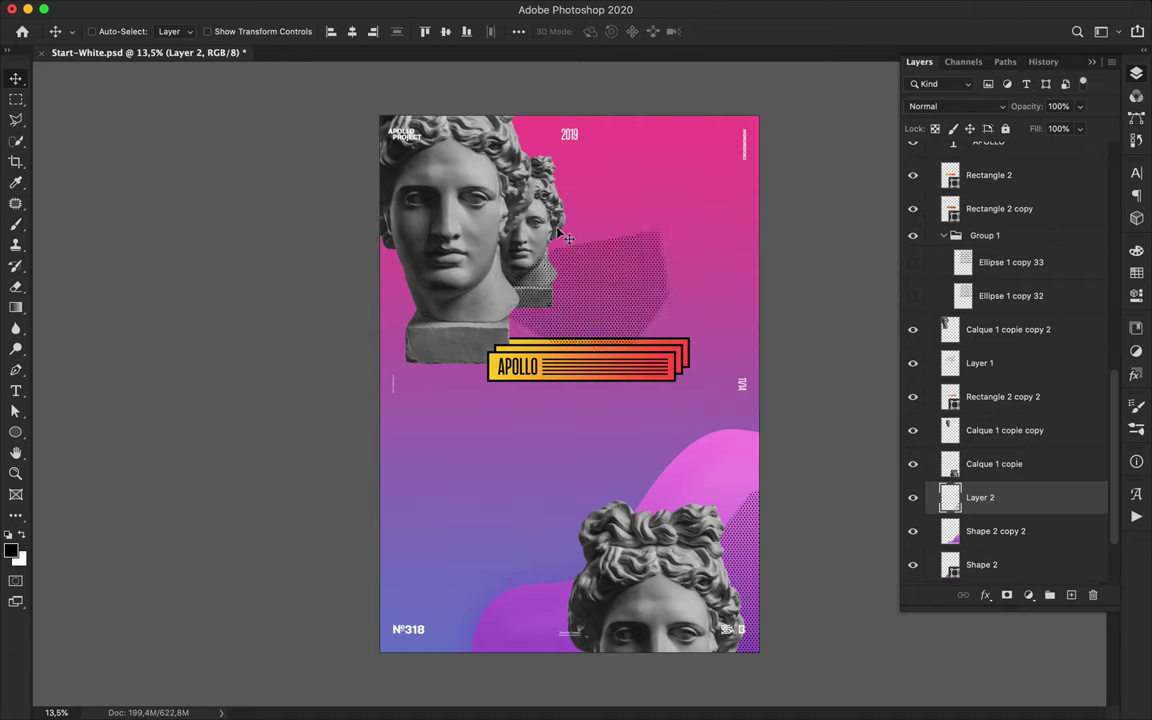
Step: Set the Pen tool to draw shapes with no fill and a yellow-to-red gradient stroke from the Oranges presets
key("p")
left_click(177, 31)
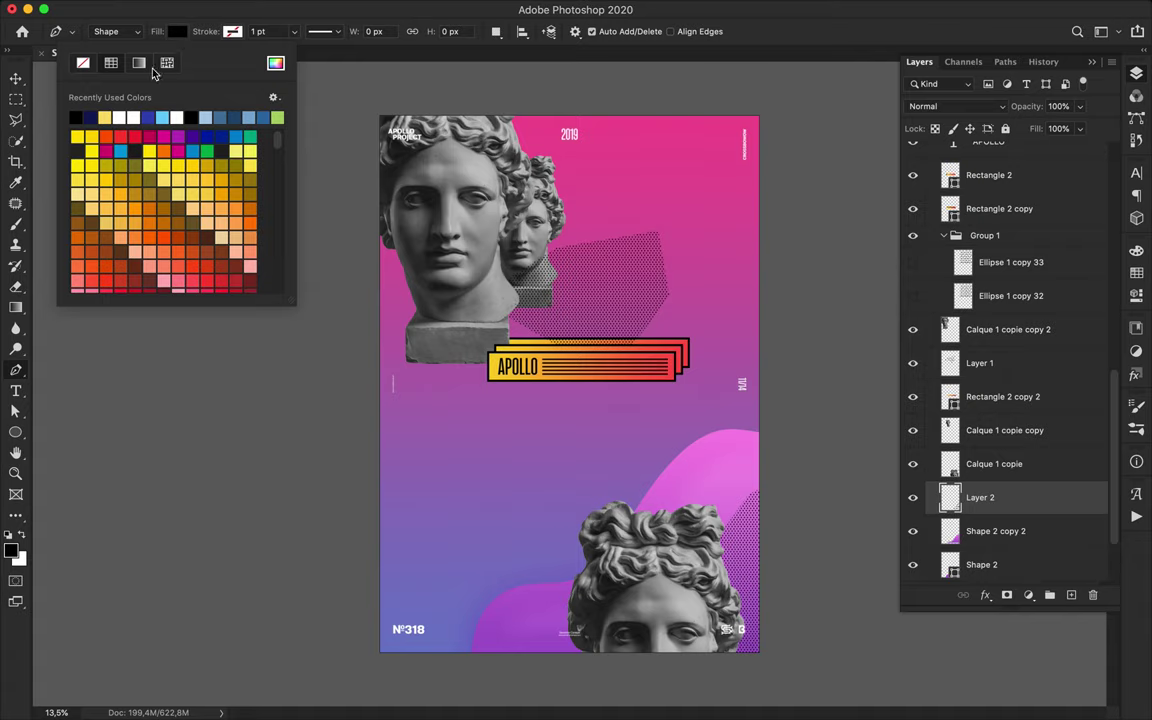
left_click(232, 31)
left_click(195, 63)
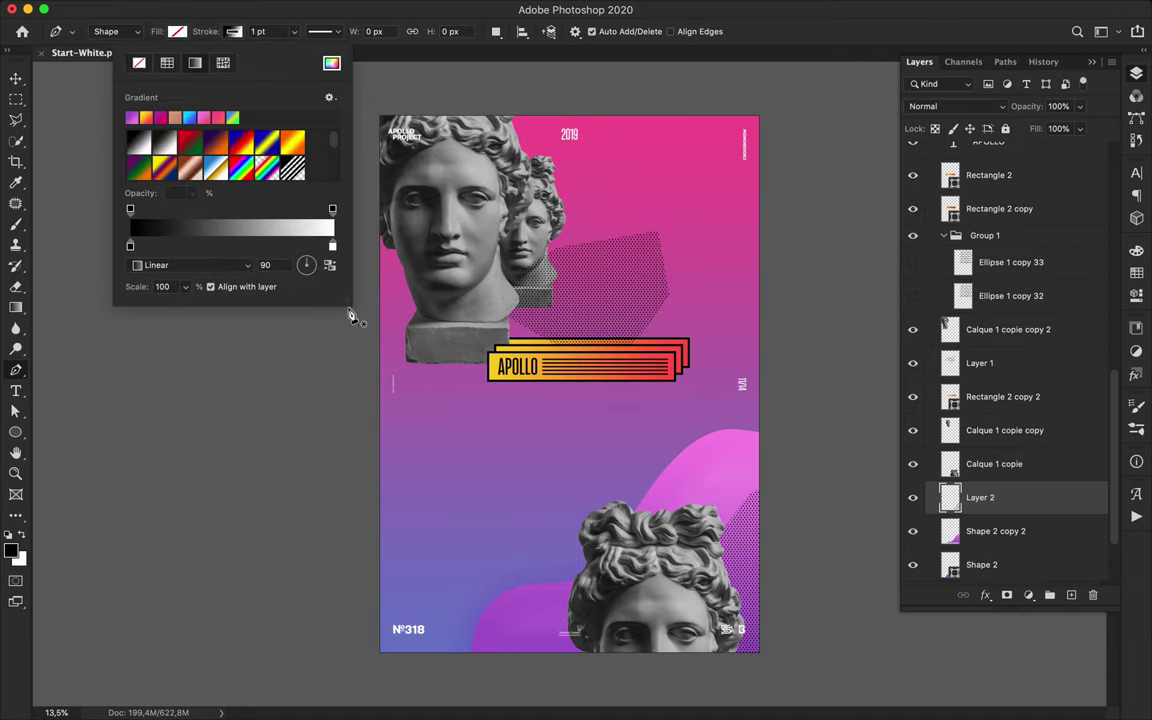
left_click_drag(348, 302, 360, 499)
scroll(286, 336, "down", 10)
left_click(135, 227)
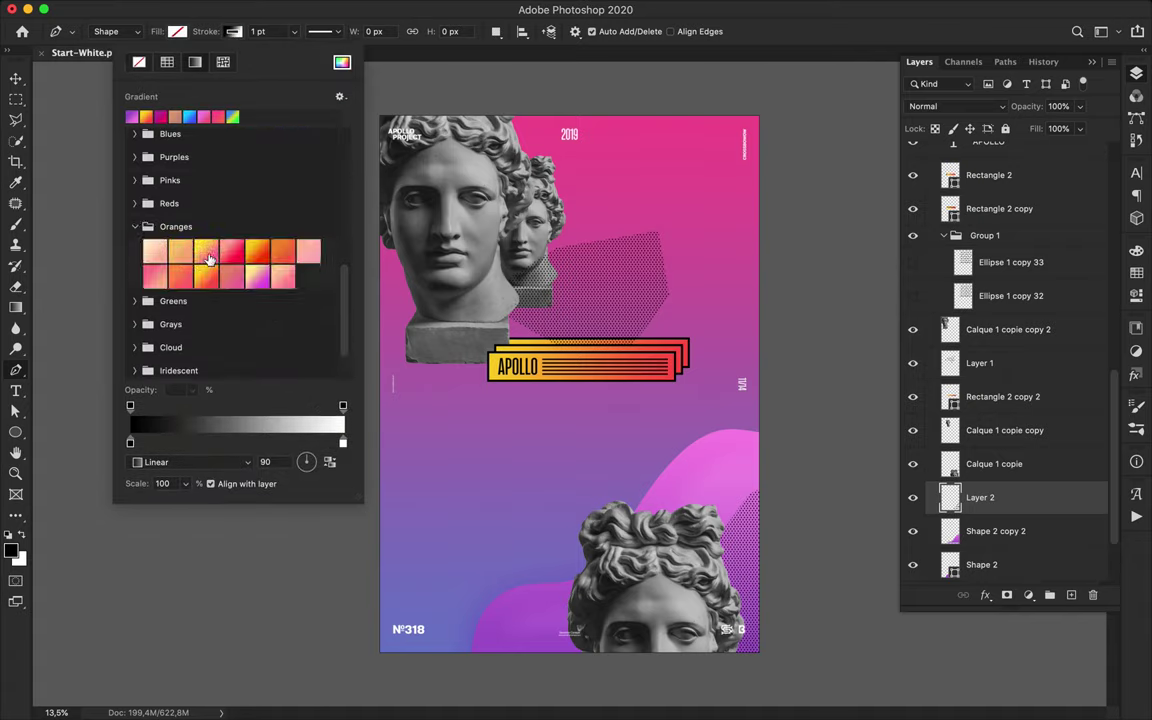
left_click(208, 258)
Step: Draw a right-angled line along the poster's top and right edges, about 4520 by 6160 px, with a 48 pt stroke
left_click(499, 131)
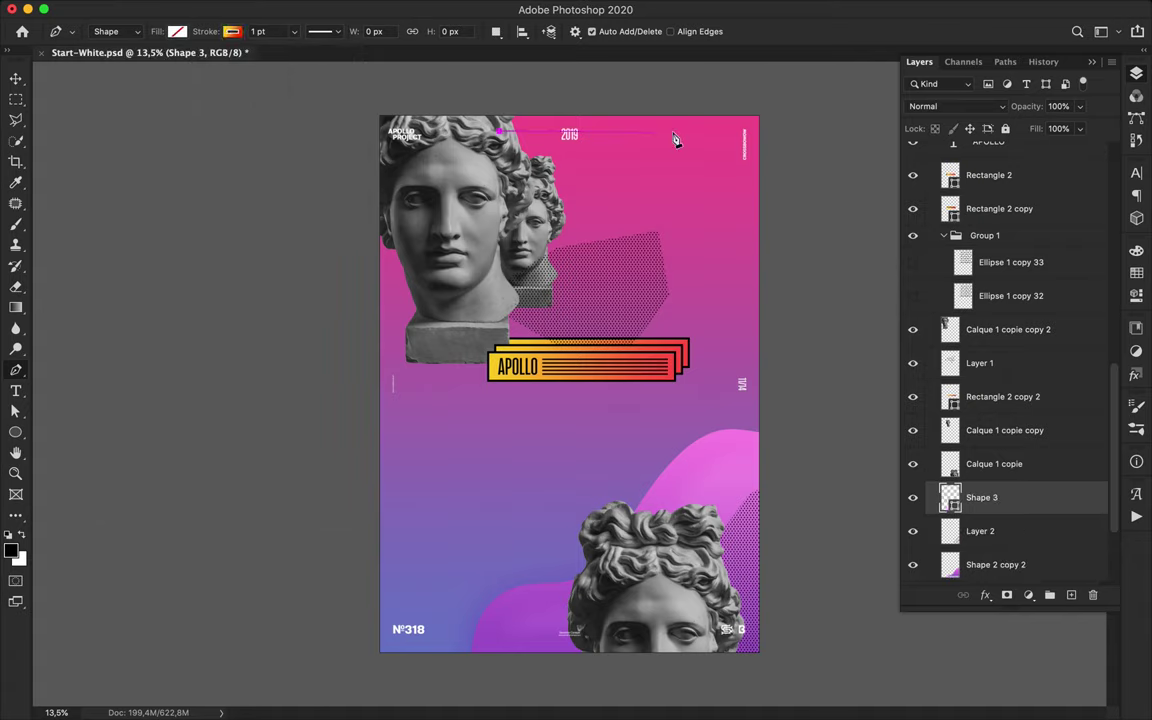
left_click(744, 464)
key("a")
type("5")
key("Return")
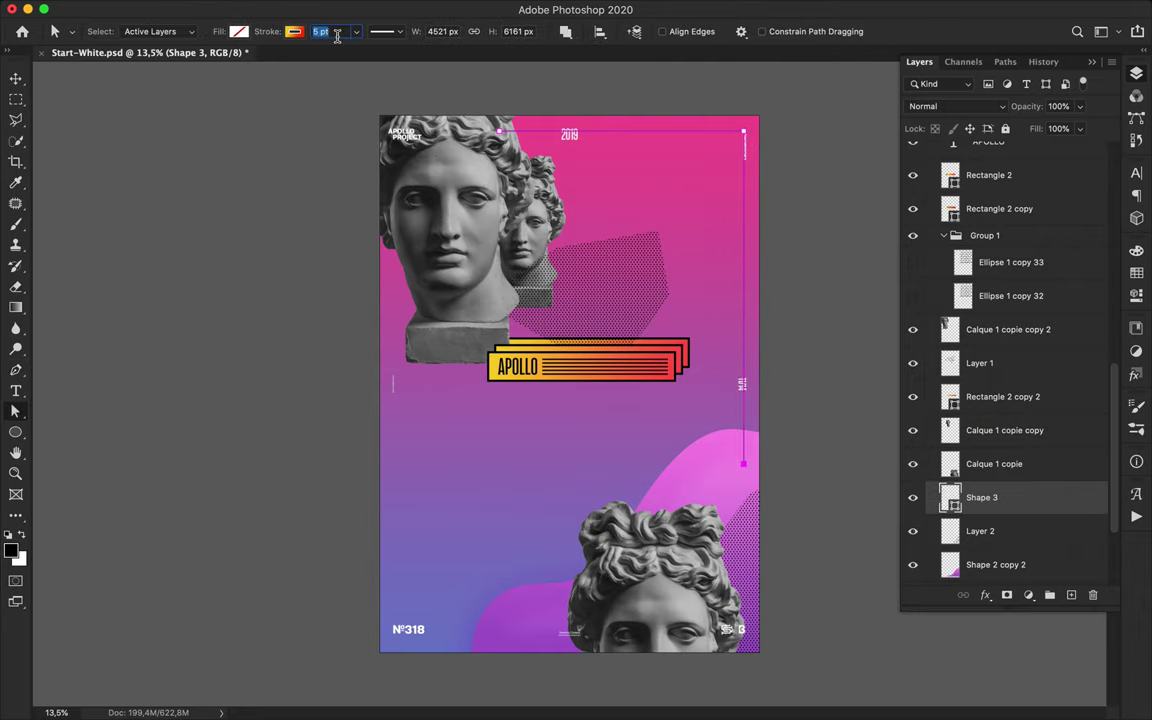
type("28")
key("Return")
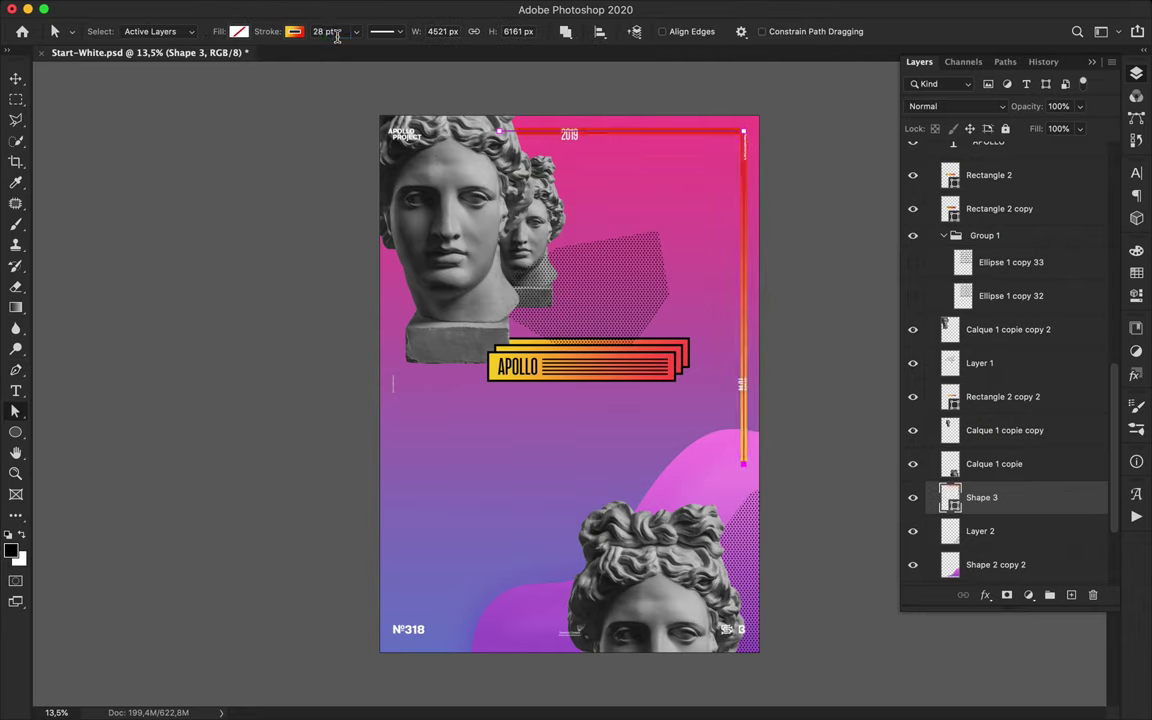
type("48")
key("Return")
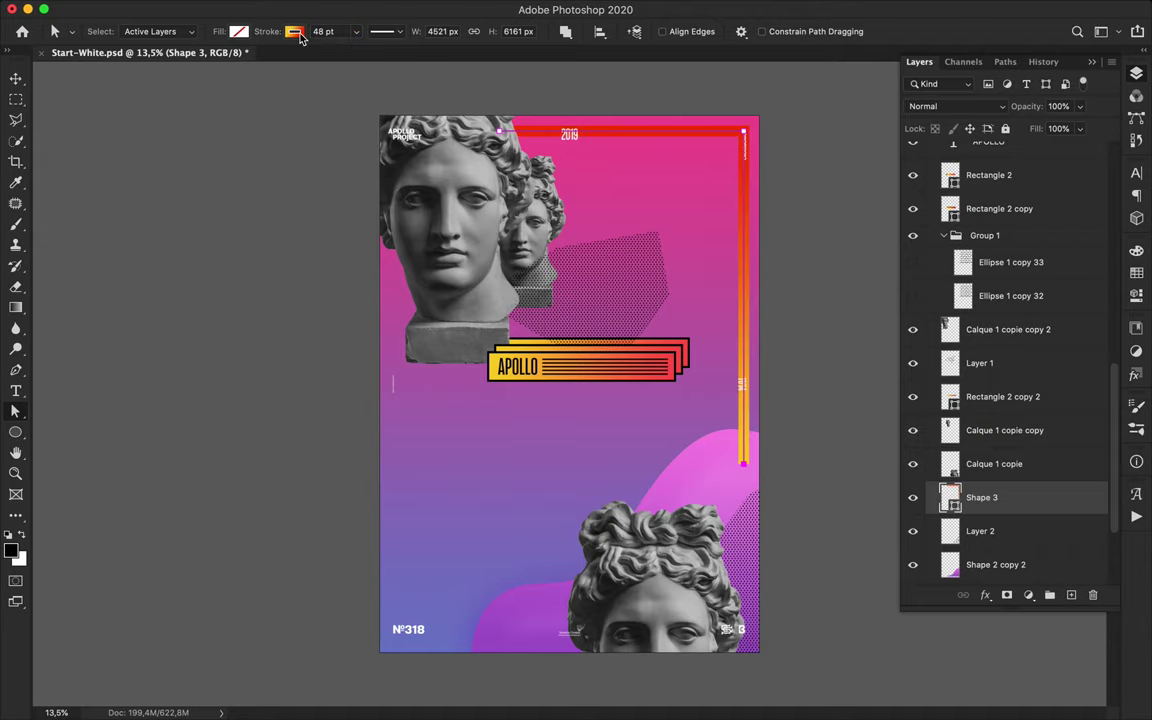
Step: Change the red stop of the line's gradient stroke to lime green and move its layer directly above Background
left_click(296, 33)
double_click(394, 247)
left_click(390, 231)
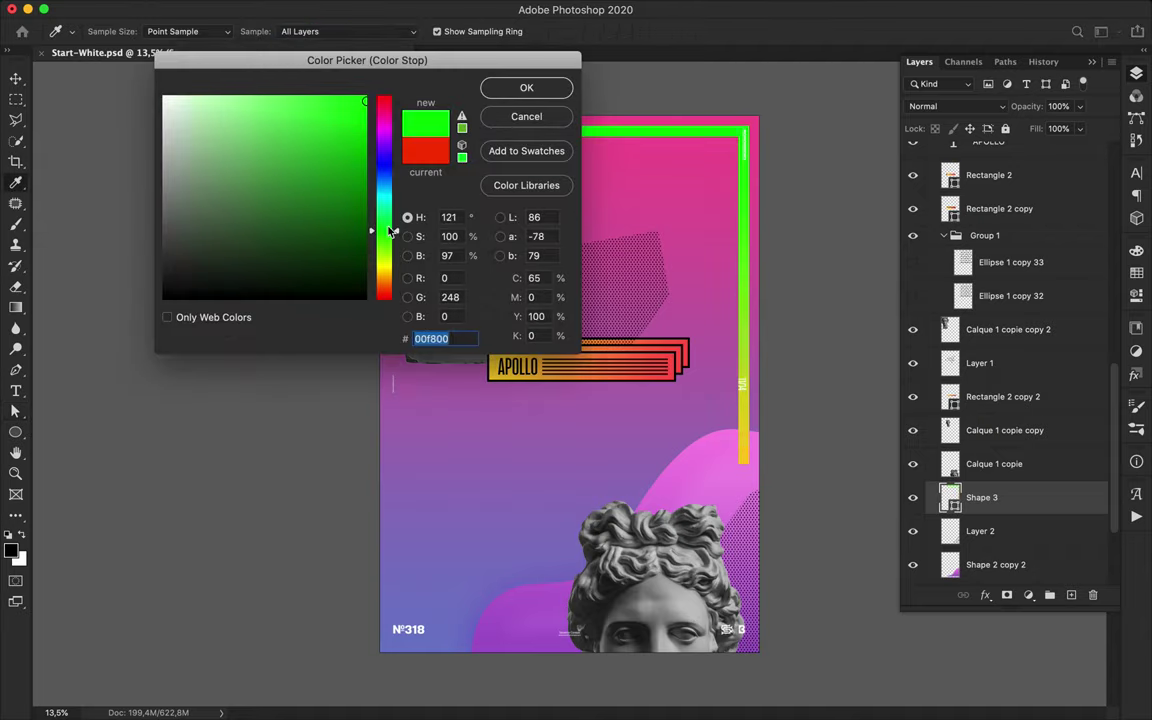
left_click_drag(393, 231, 358, 238)
left_click(526, 87)
key("v")
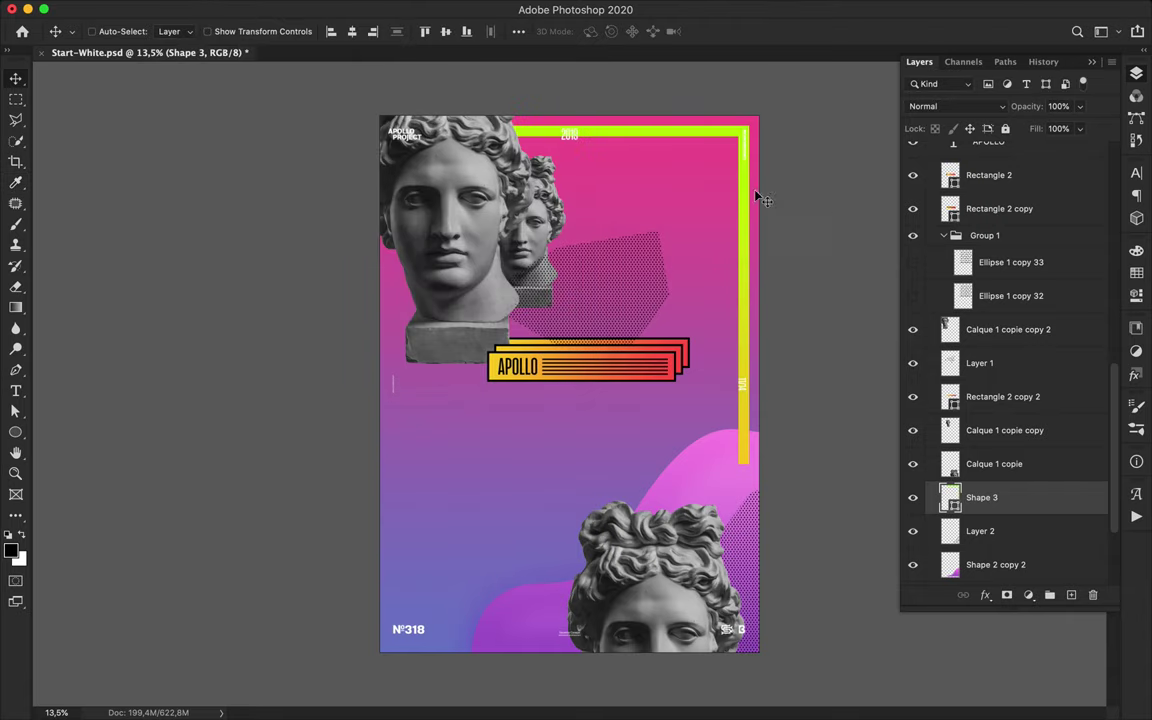
mouse_move(1029, 514)
left_mouse_down()
mouse_move(1022, 575)
mouse_move(1019, 510)
left_mouse_up()
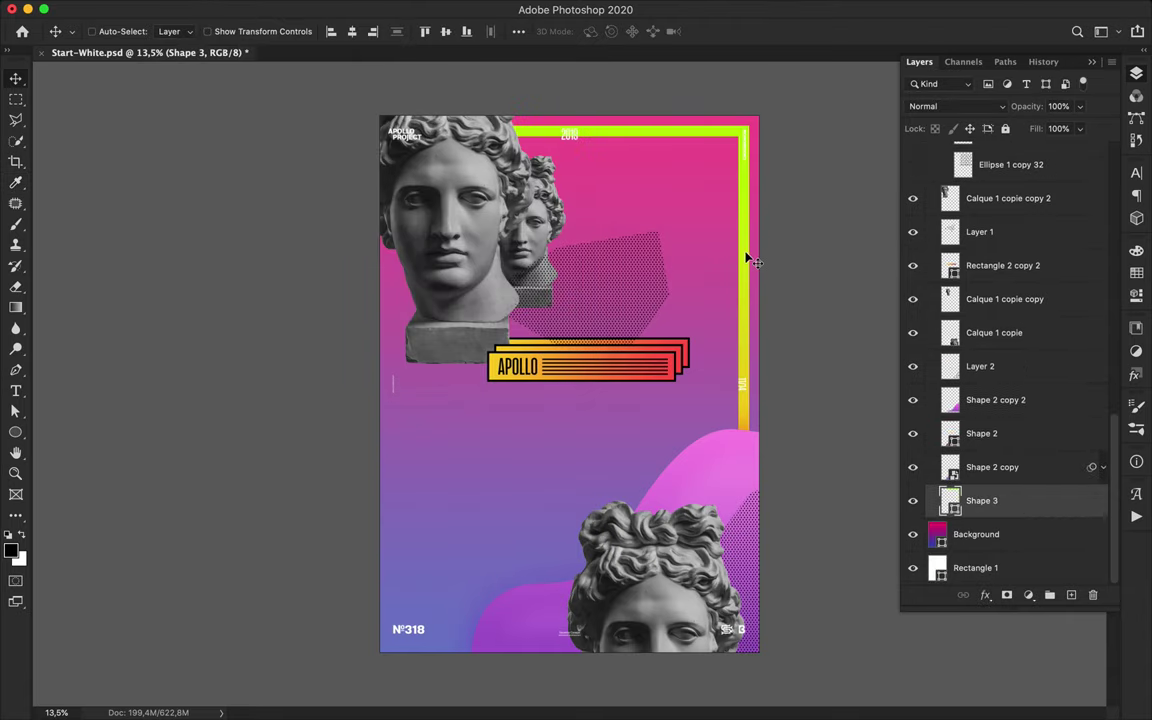
Step: Nudge the lime green corner line slightly down, and draw a circle about 2956 px in diameter near the poster's centre
left_click_drag(746, 258, 747, 260)
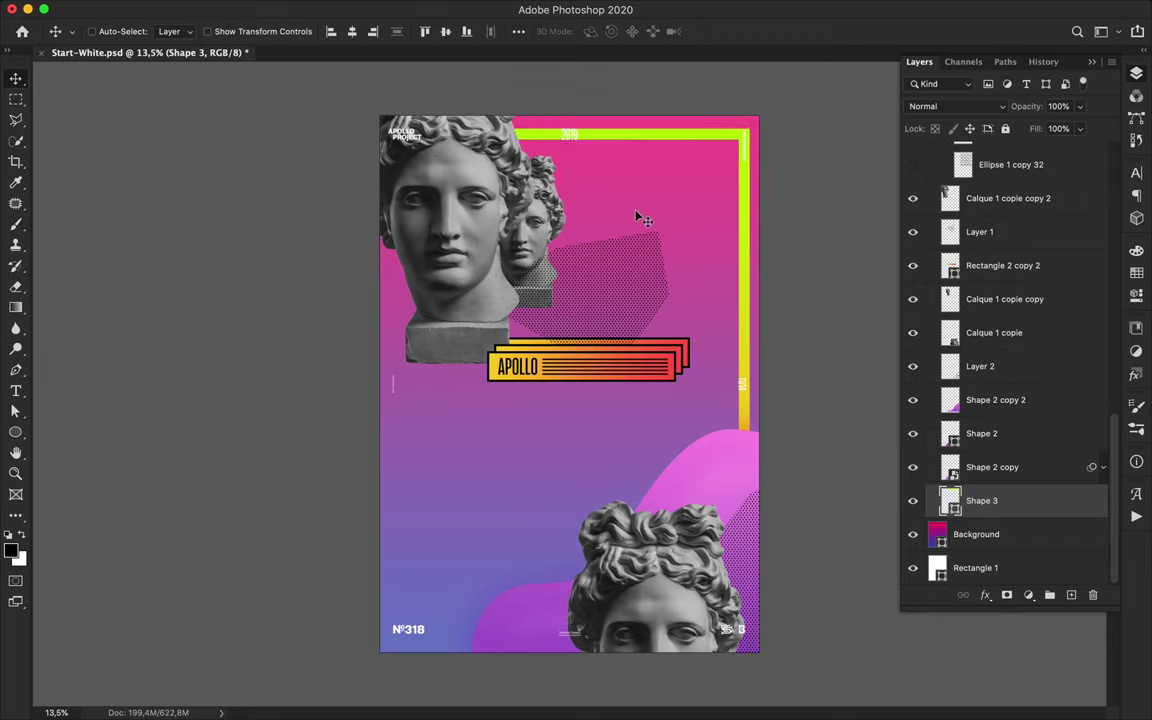
key("u")
left_click_drag(543, 400, 622, 477)
left_click(177, 32)
left_click(277, 232)
left_click(1050, 129)
left_click(332, 64)
left_click(505, 118)
left_click(329, 98)
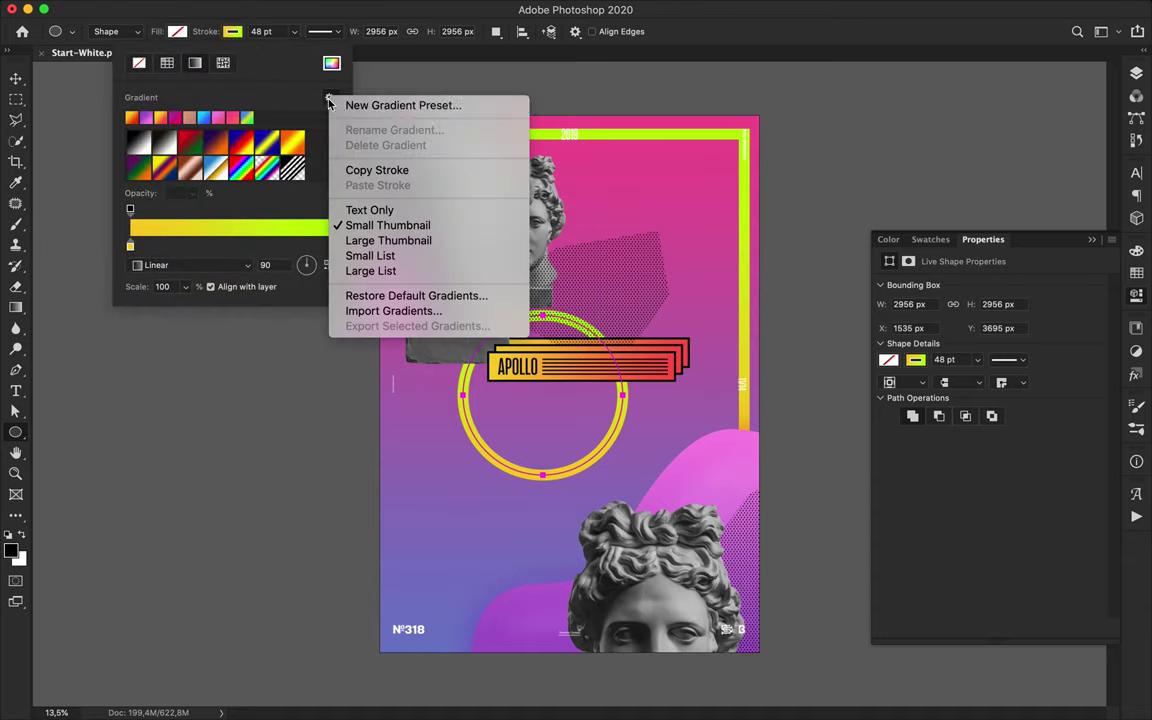
left_click(400, 105)
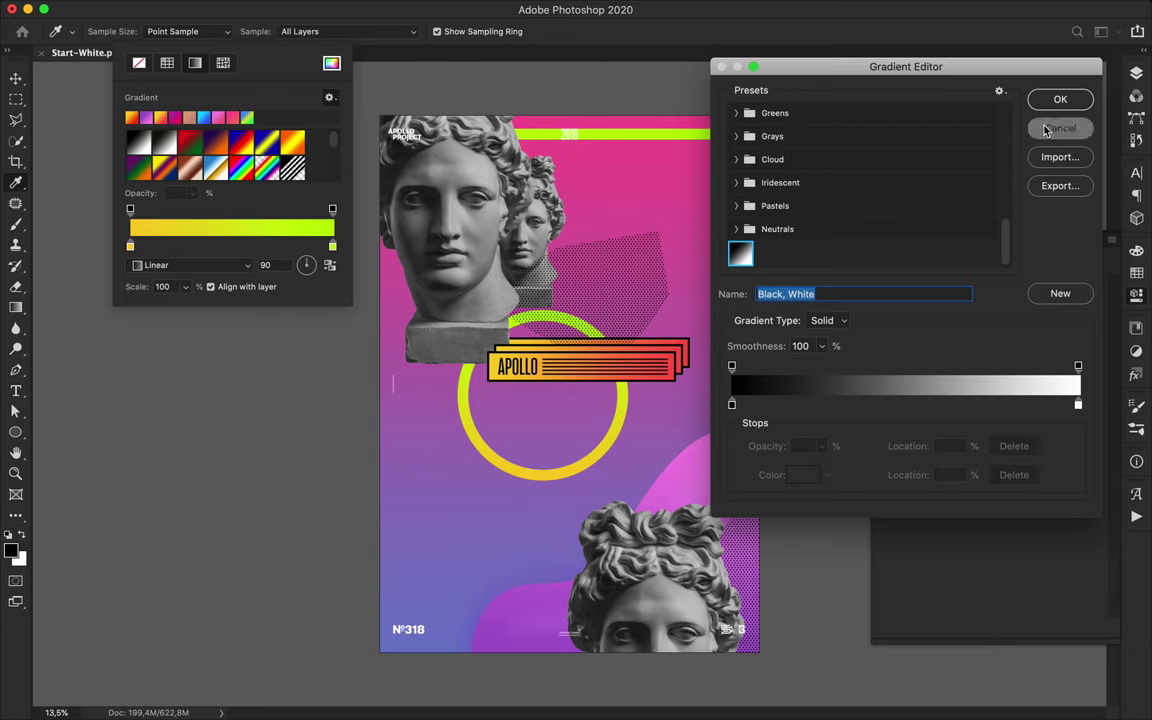
left_click(1045, 130)
scroll(287, 163, "down", 3)
scroll(287, 163, "up", 3)
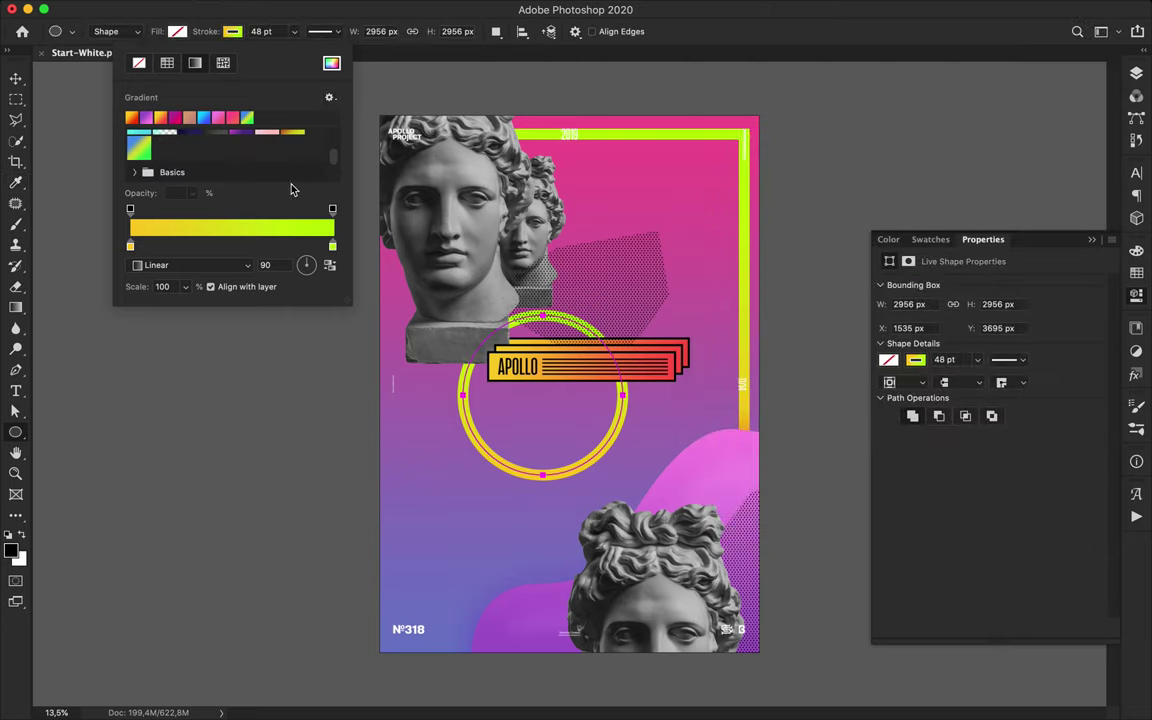
Step: Start a new gradient preset and set its black stop to the lime green sampled from the corner line
left_click(329, 97)
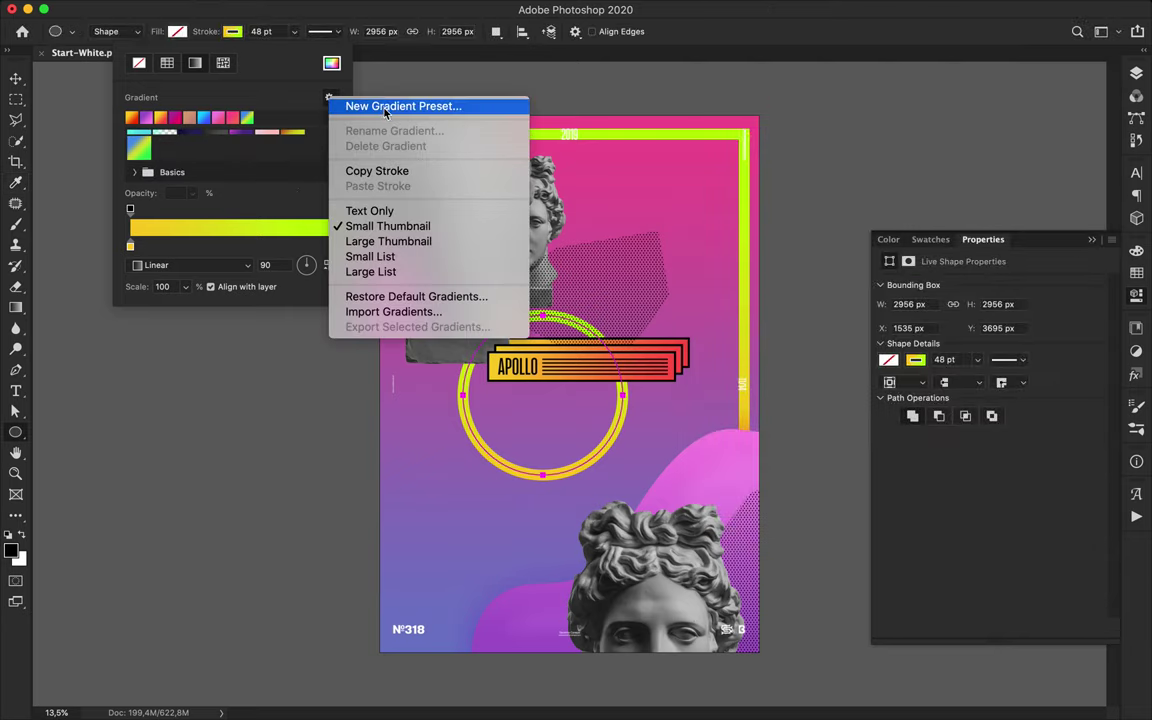
left_click(352, 105)
double_click(731, 404)
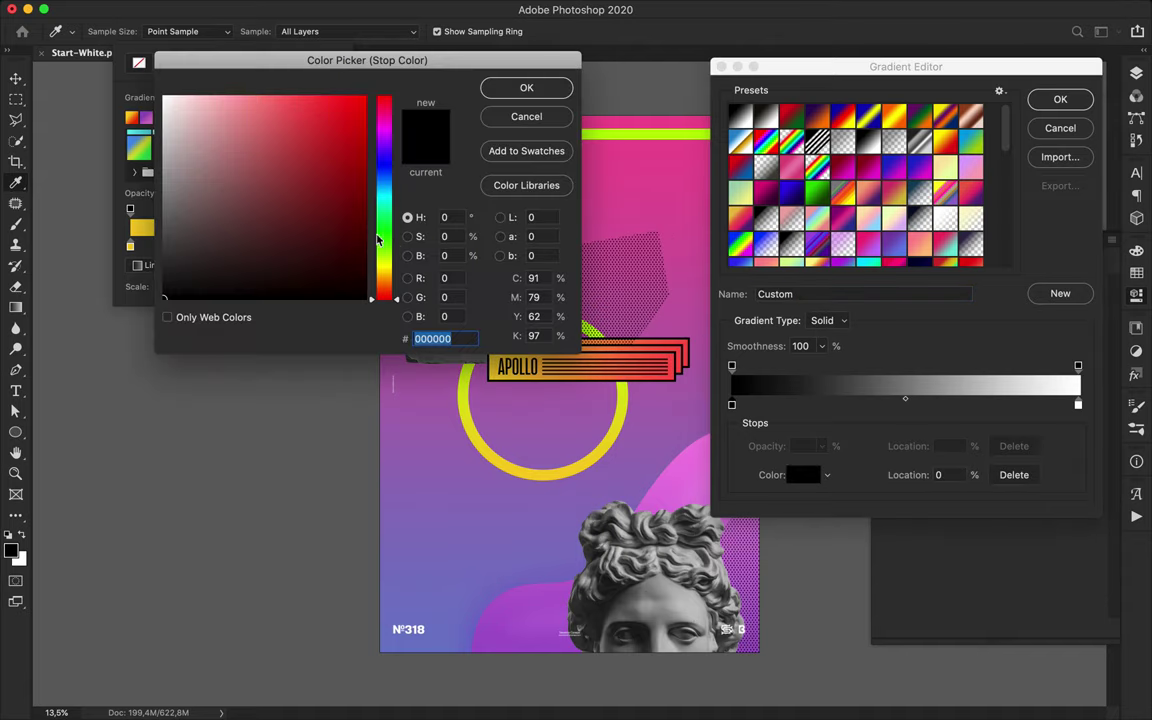
left_click_drag(283, 63, 459, 240)
left_click_drag(346, 241, 428, 241)
left_click(525, 134)
left_click(781, 262)
Step: Set the new gradient's white stop to the yellow sampled from the corner line's vertical part, accept it and look for it among the presets
double_click(1078, 404)
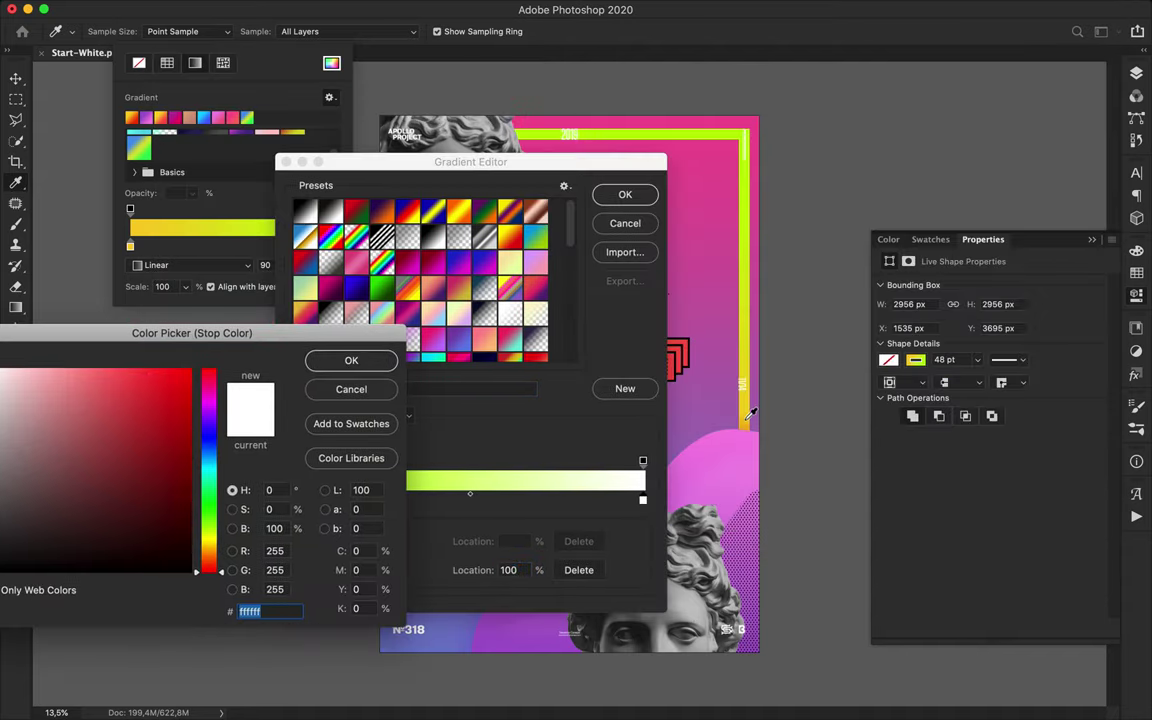
left_click(746, 419)
left_click_drag(746, 364, 744, 343)
left_click_drag(296, 336, 904, 264)
left_click(912, 288)
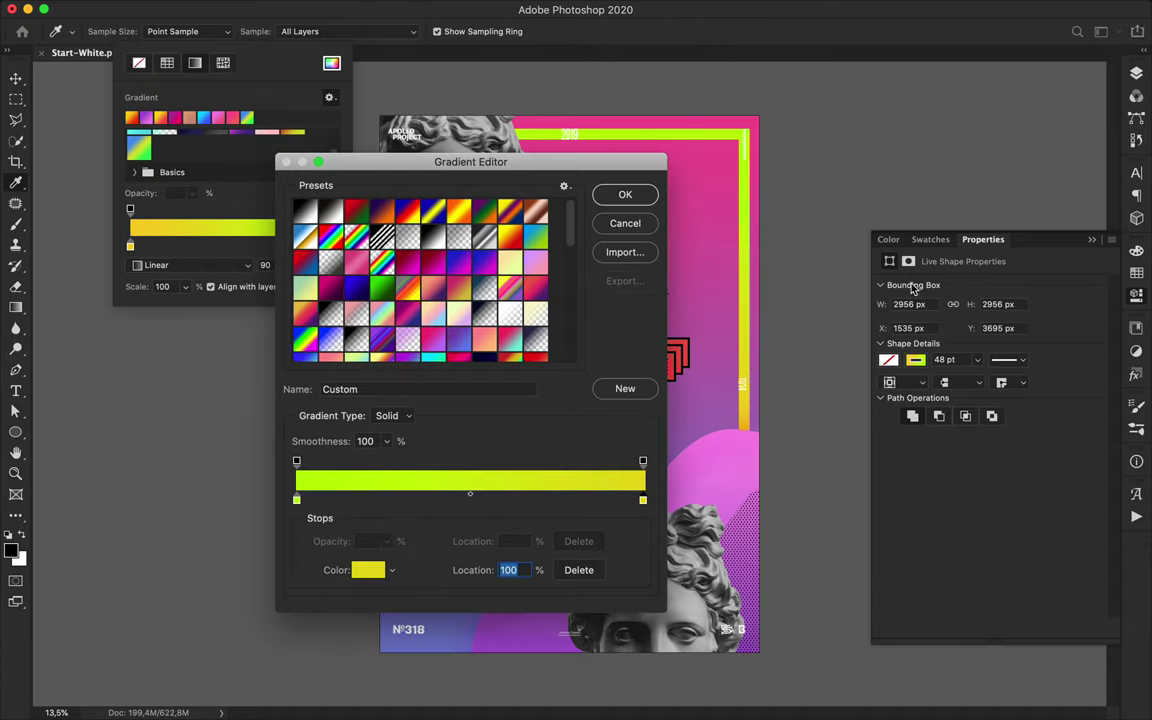
left_click(625, 194)
scroll(270, 160, "down", 5)
scroll(268, 161, "up", 10)
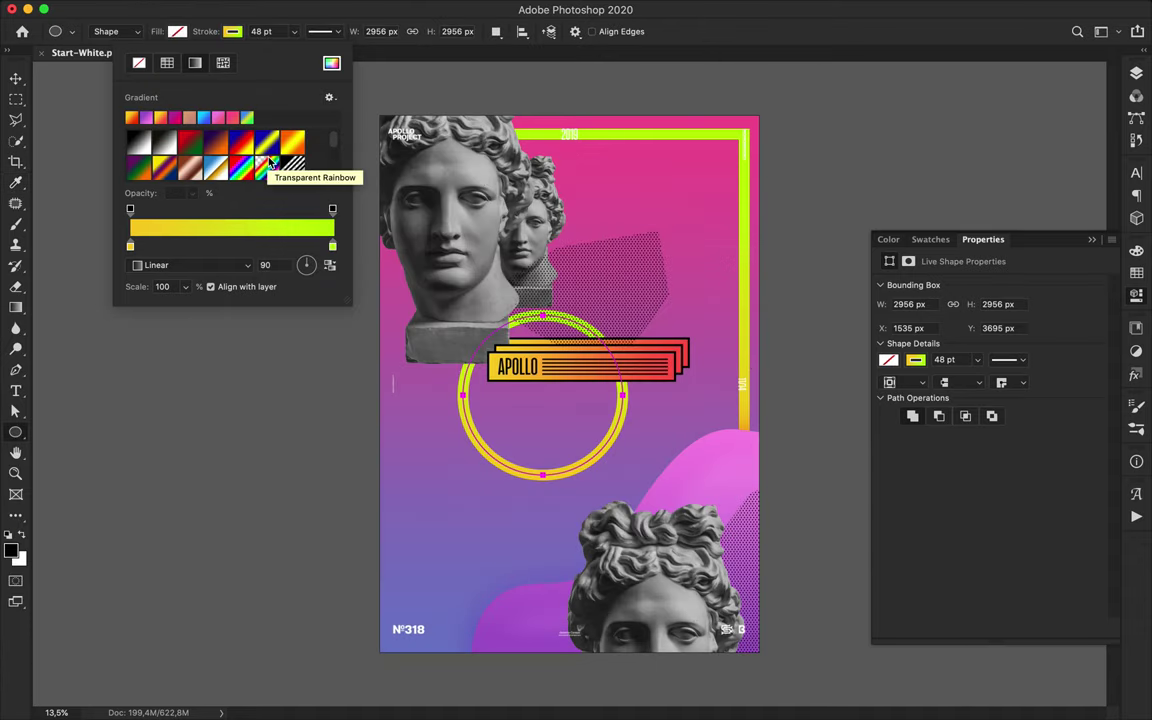
scroll(269, 166, "down", 3)
left_click(328, 97)
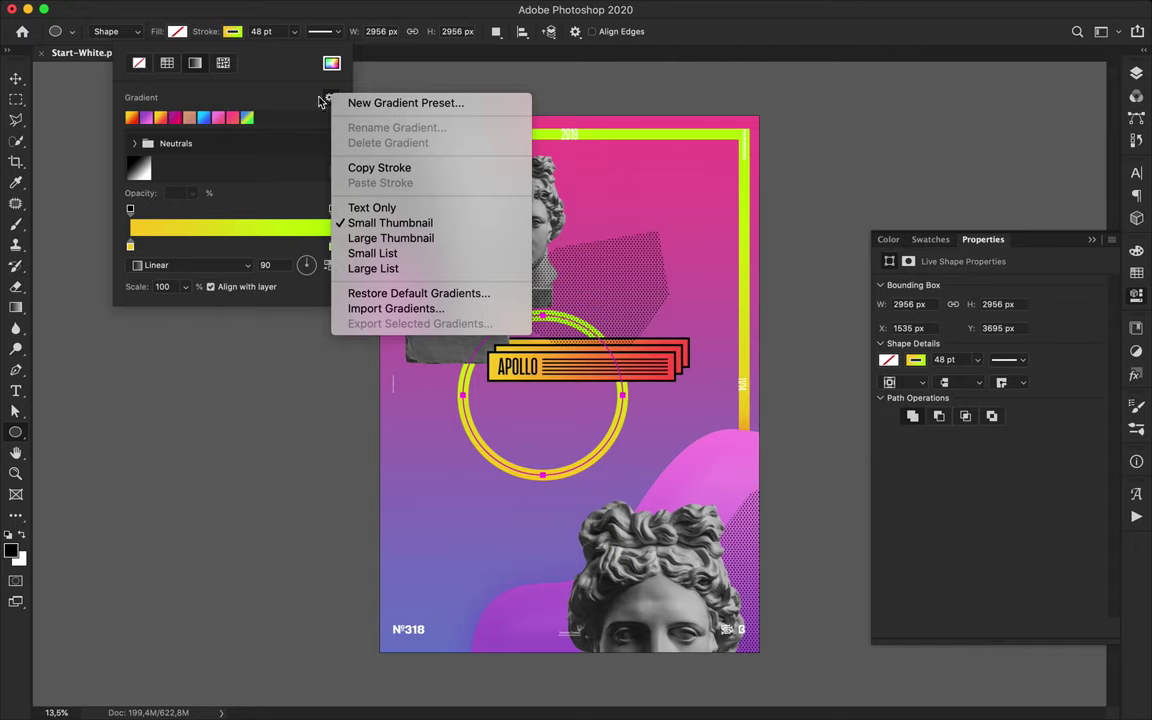
left_click(319, 100)
scroll(311, 160, "up", 3)
Step: Fill the circle with the blue, yellow and green gradient preset and give it no stroke
left_click(180, 31)
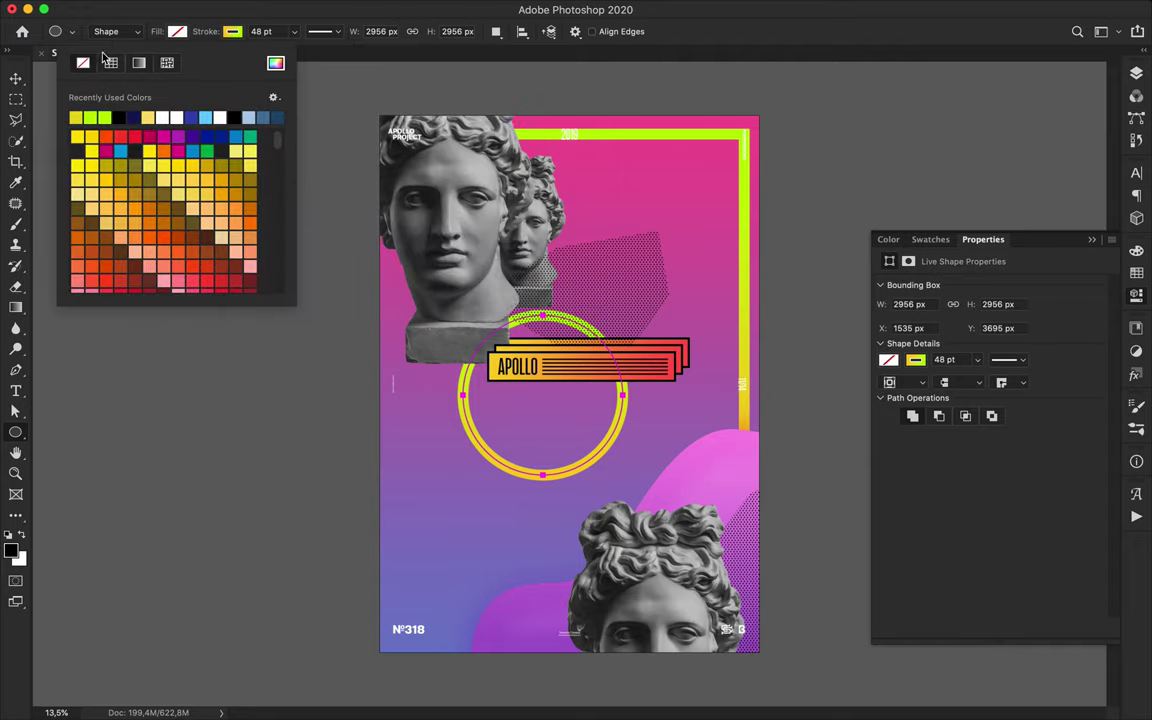
left_click(139, 63)
scroll(197, 162, "down", 2)
scroll(197, 163, "down", 5)
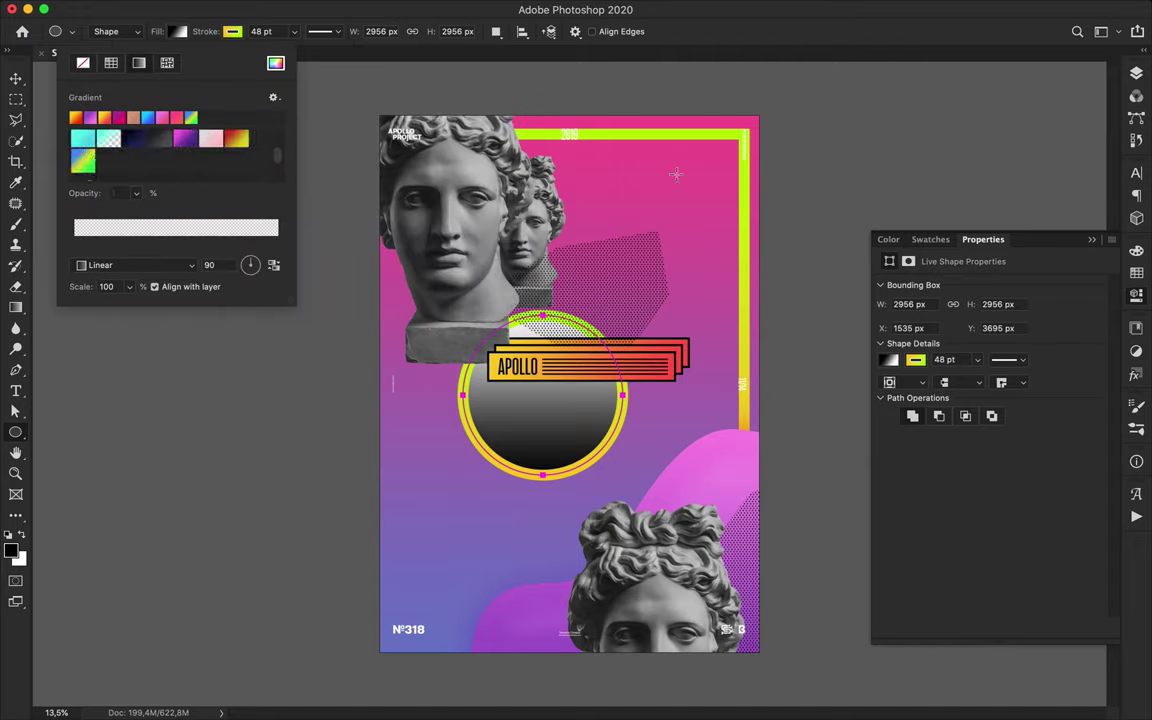
left_click(79, 166)
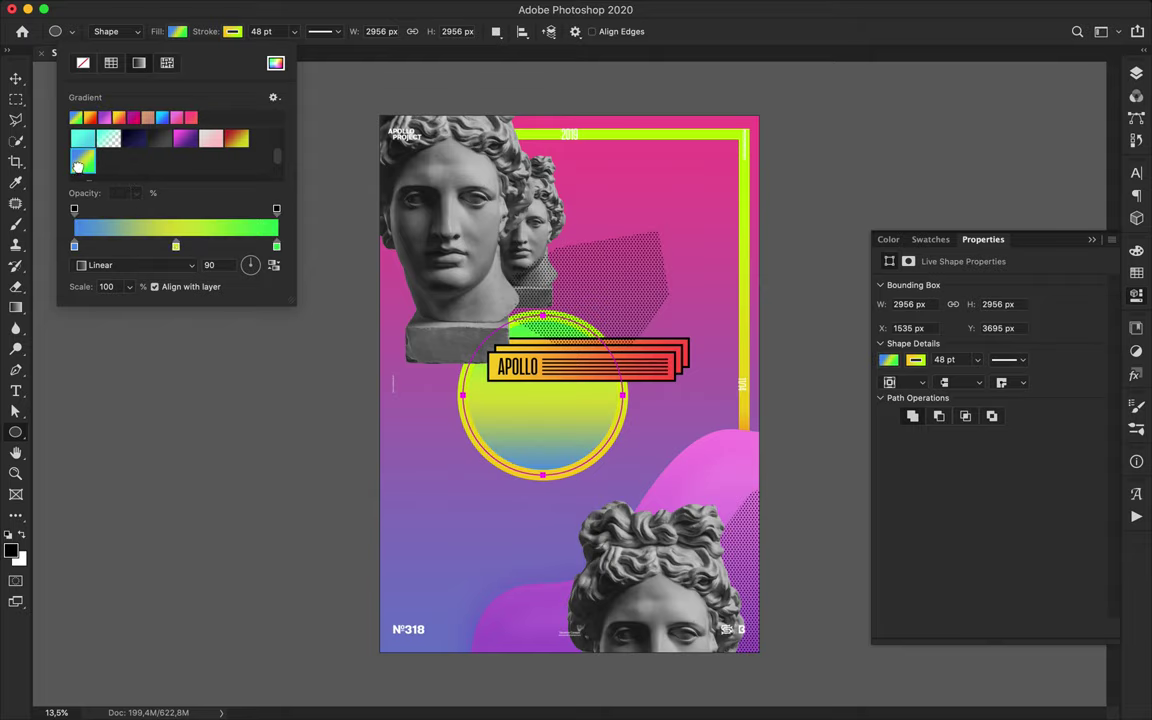
Step: Move the circle behind the large bust's base at X 727 px, Y 2614 px, and place its layer directly above Calque 1 copie copy
key("v")
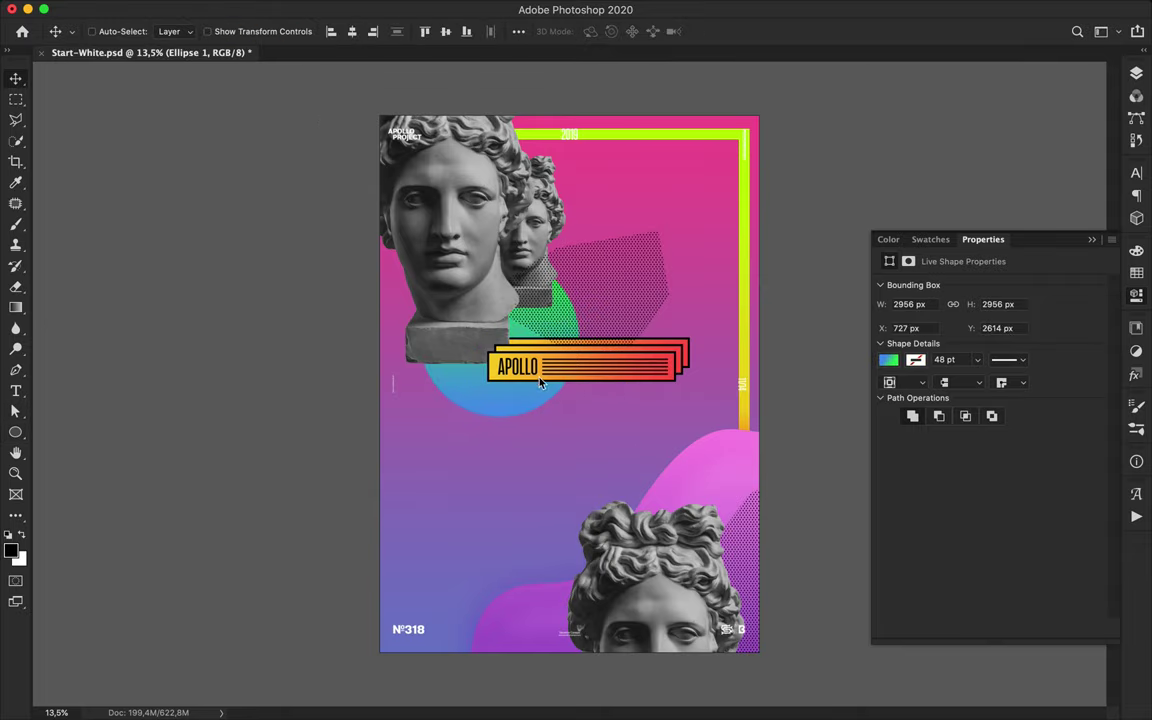
left_click(1136, 73)
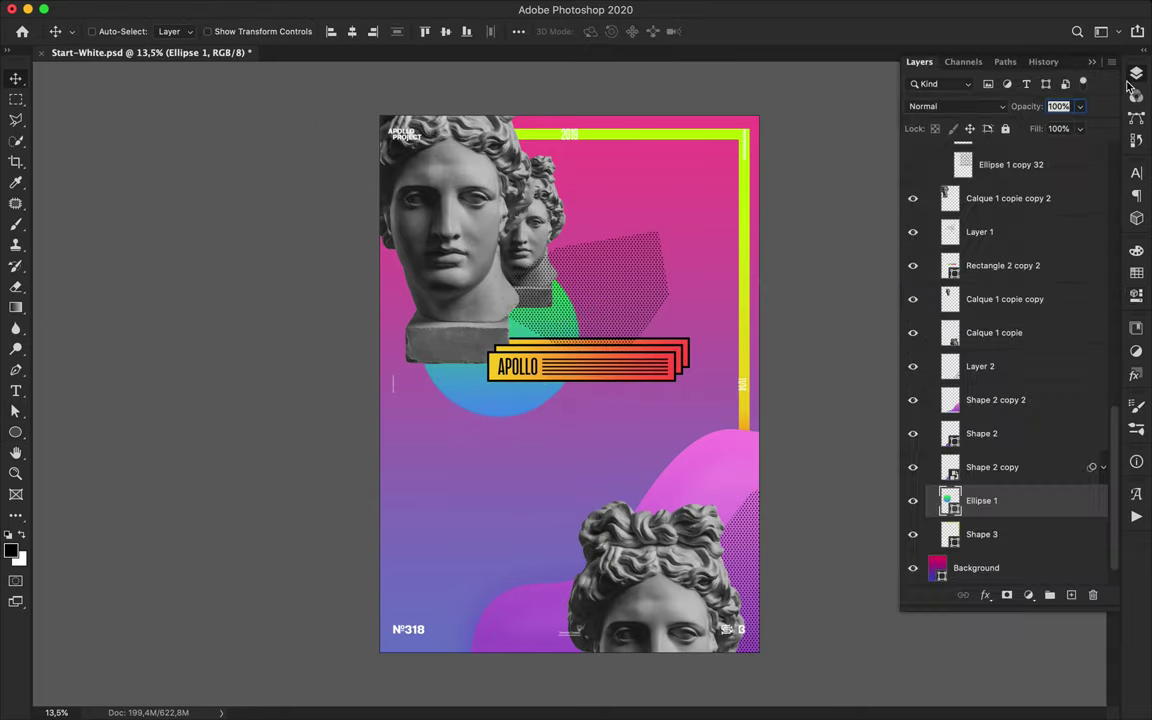
left_click_drag(1004, 513, 986, 304)
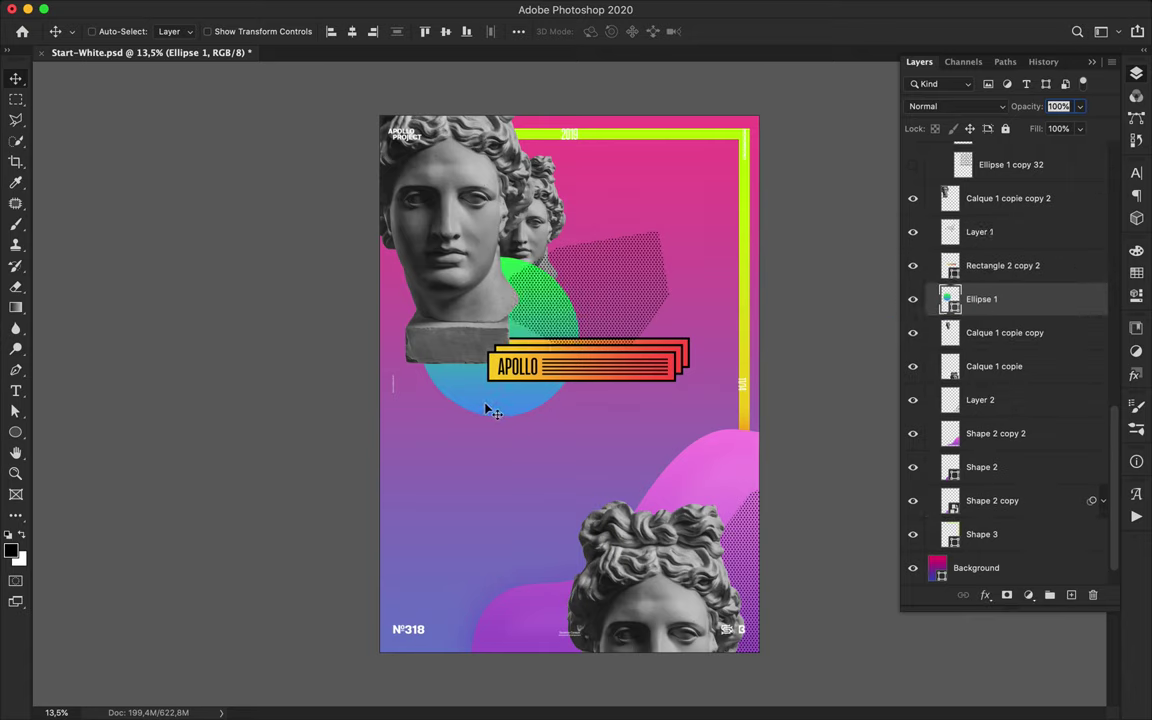
Step: Set the blend mode of the small bust behind the large one to Overlay
left_click(548, 213)
left_click(955, 106)
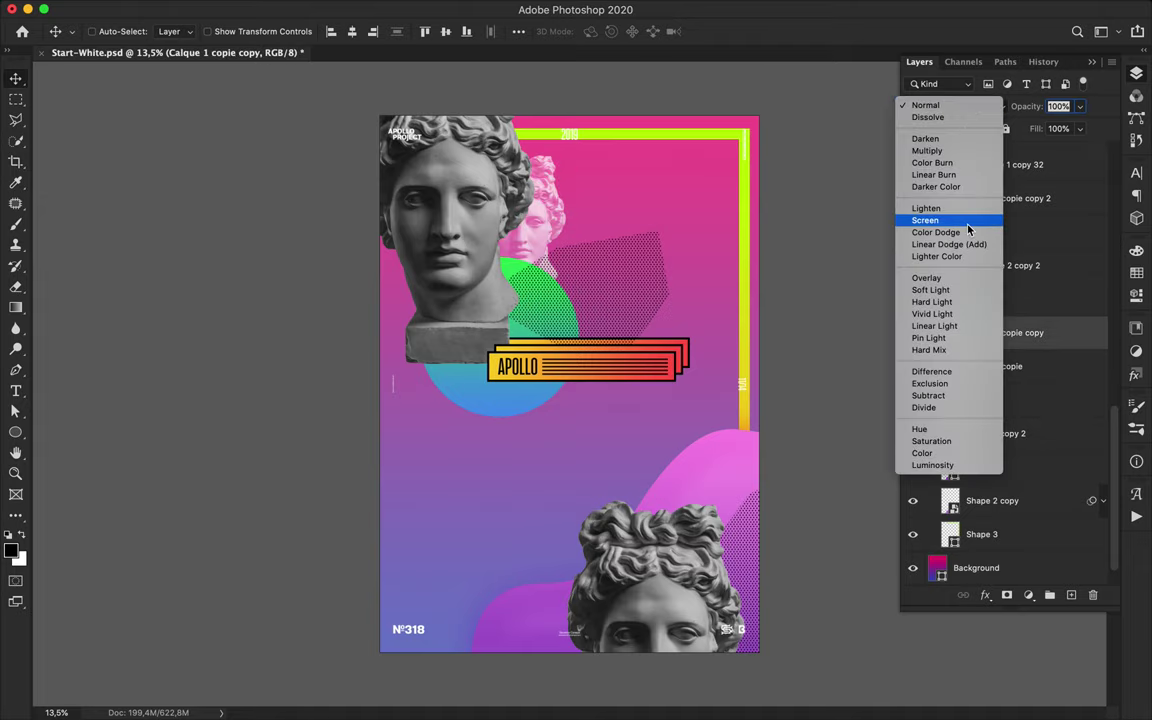
left_click(935, 278)
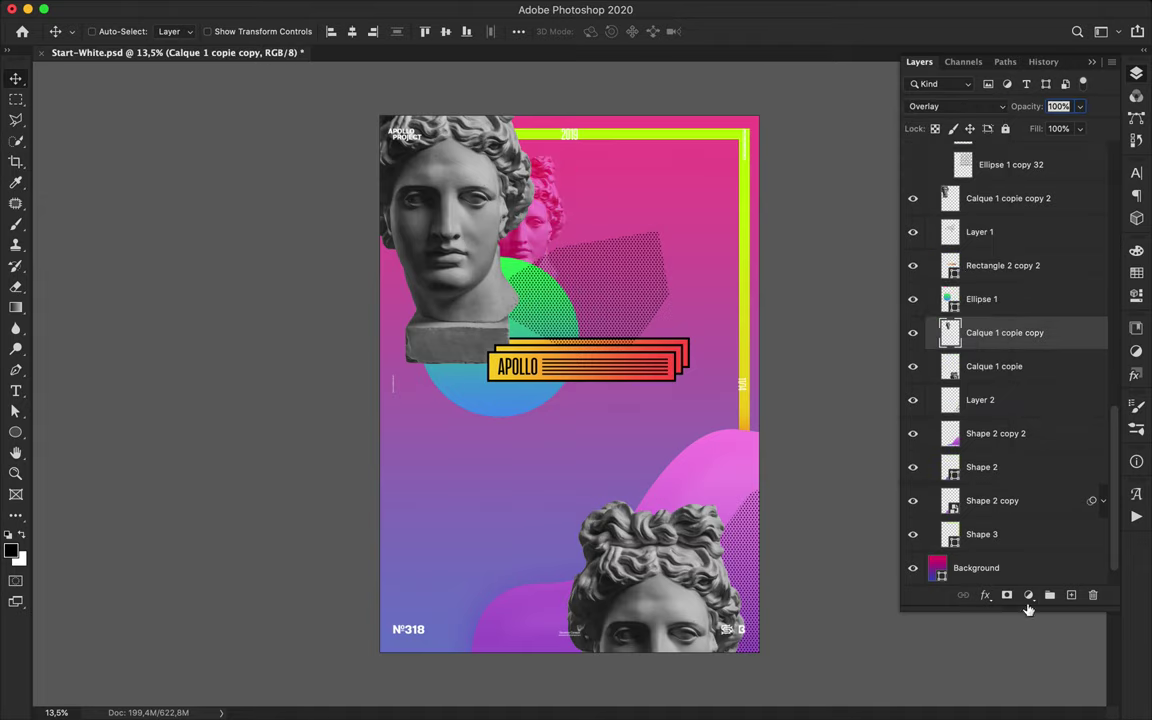
Step: Add a Levels adjustment for the small bust and try different shadow input levels
left_click(1025, 598)
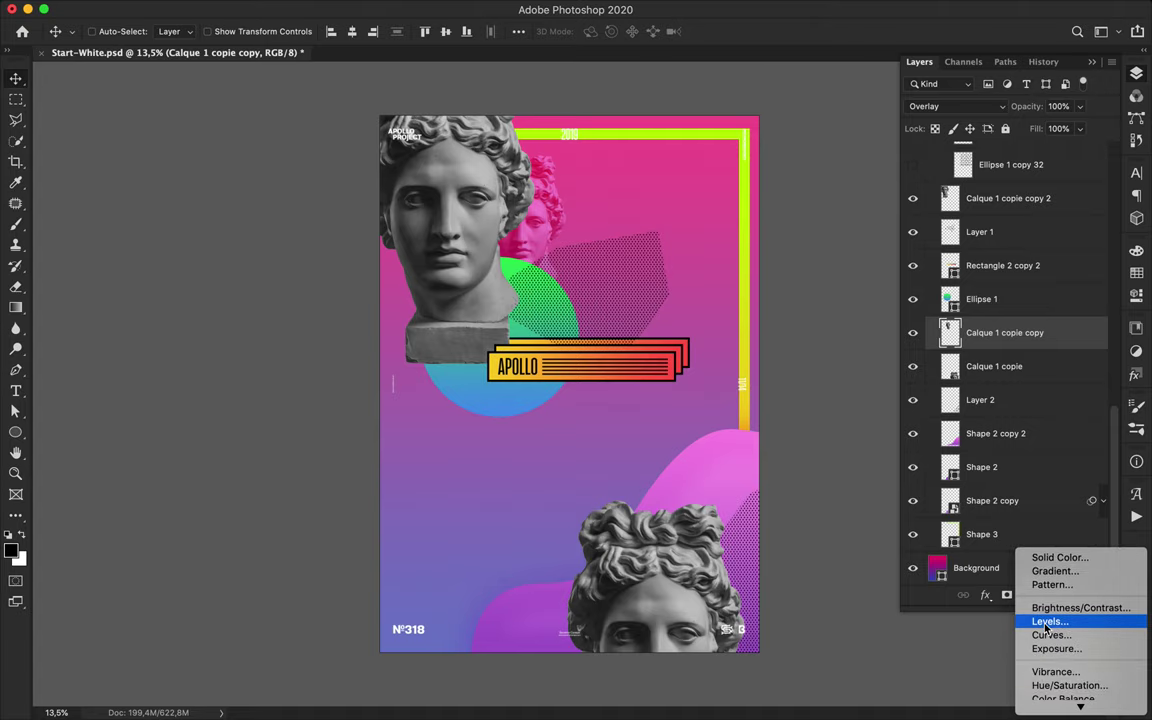
left_click(1047, 621)
left_click_drag(905, 405, 1060, 410)
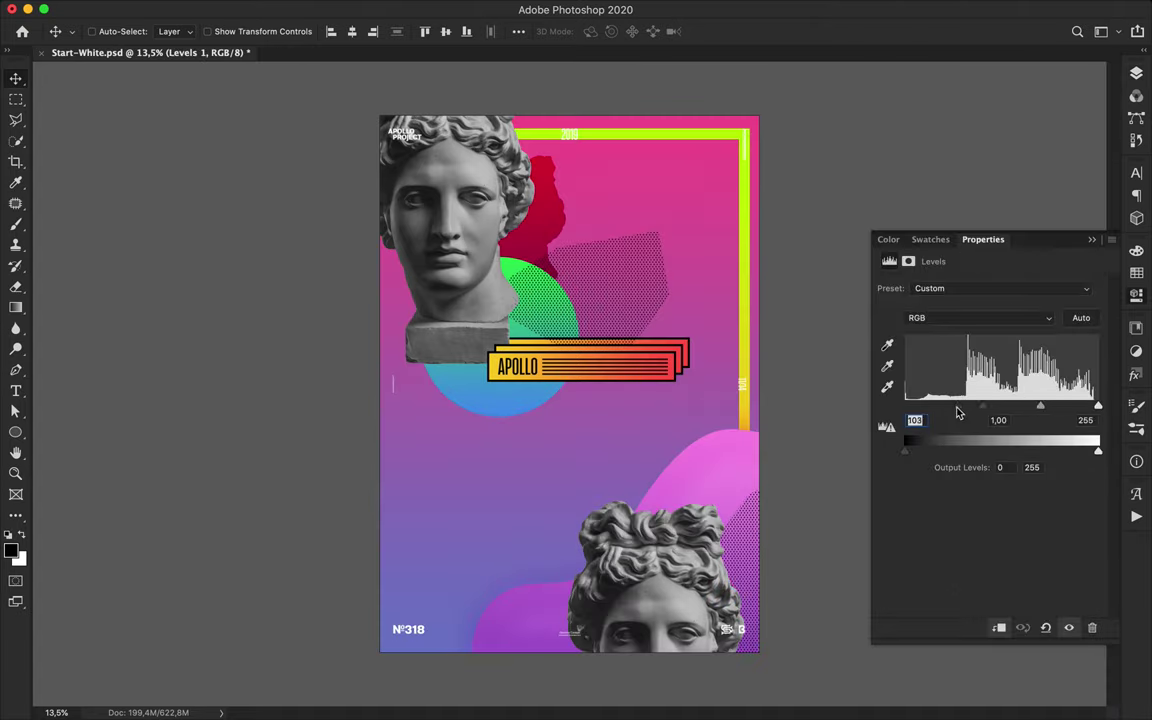
left_click_drag(983, 405, 1062, 406)
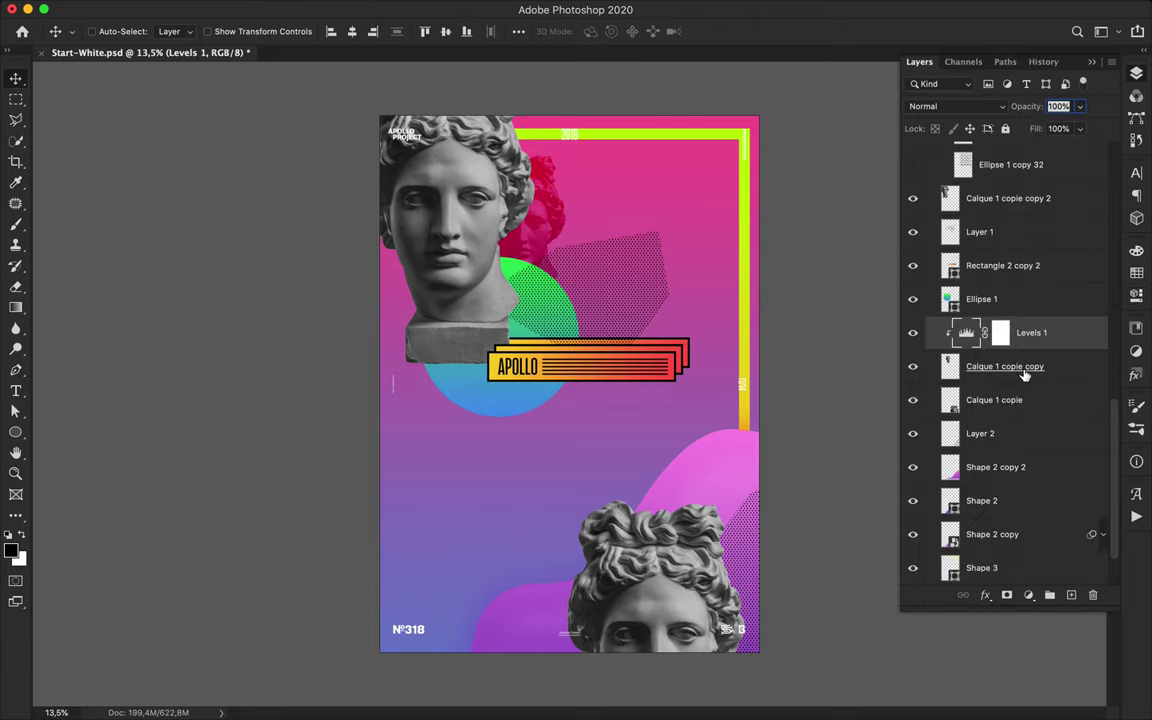
Step: Delete the small bust's Levels adjustment and set its blend mode back to Normal
key("Delete")
left_click(955, 106)
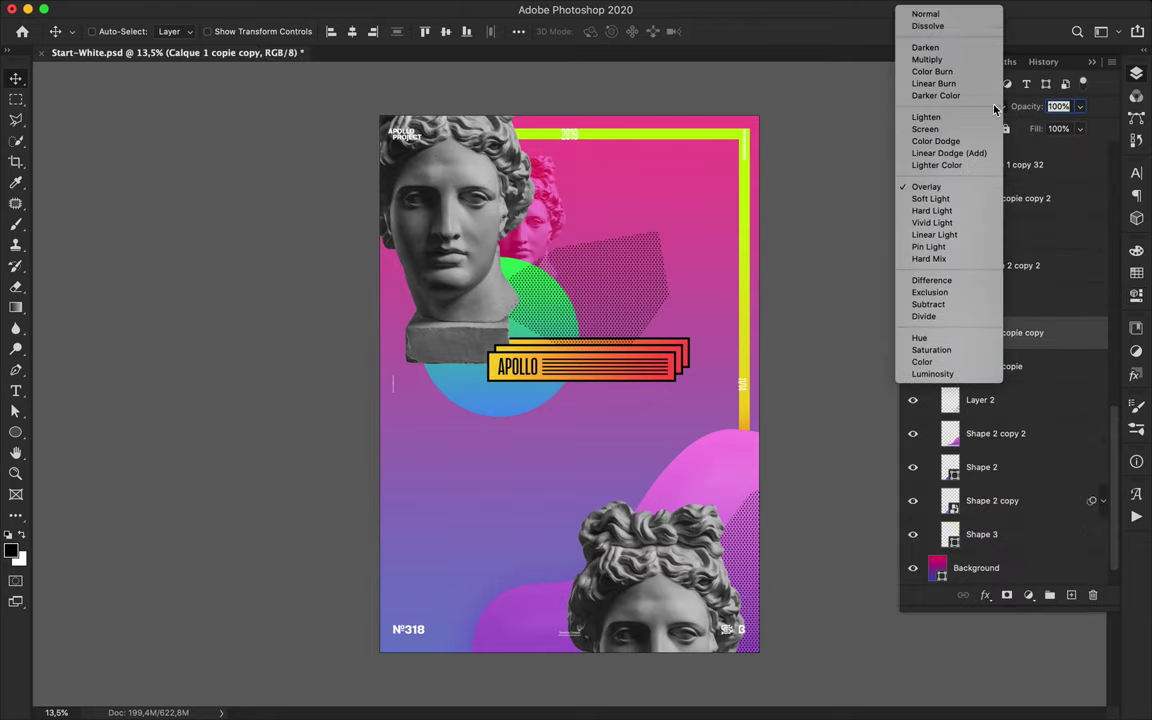
left_click(925, 12)
Step: Add a Gradient Map with the blue, yellow and green gradient, clipped to the small bust
left_click(1028, 595)
left_click(1060, 691)
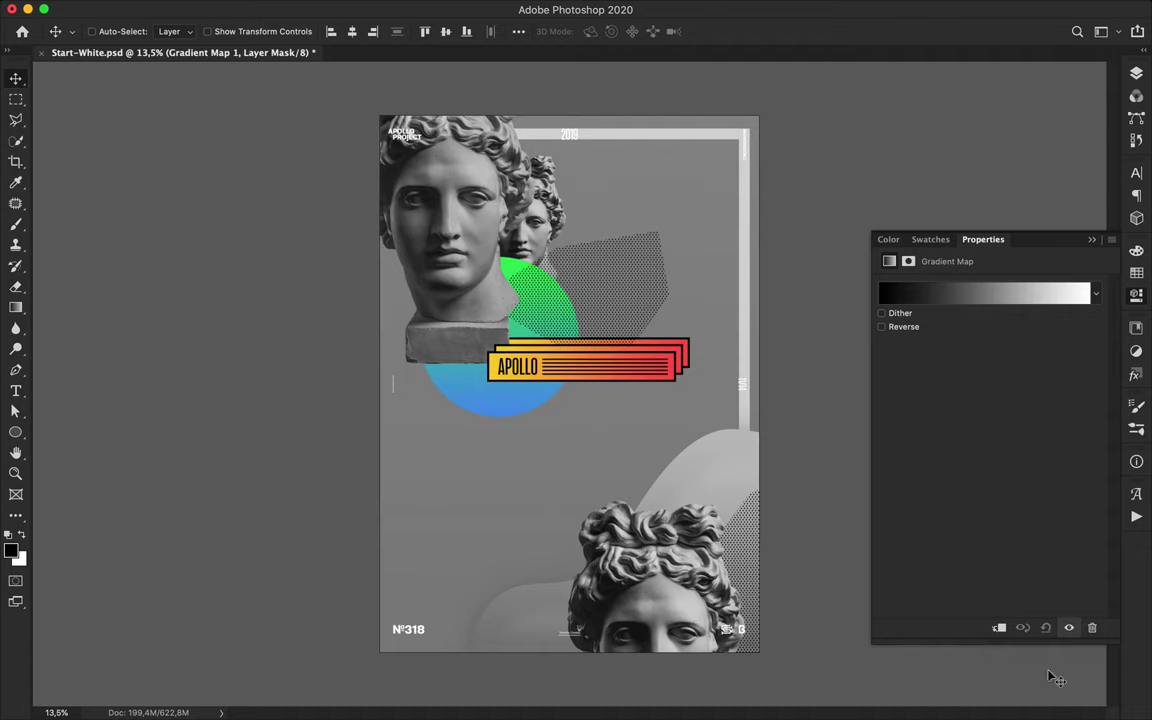
left_click(882, 296)
scroll(395, 300, "down", 3)
scroll(395, 300, "up", 3)
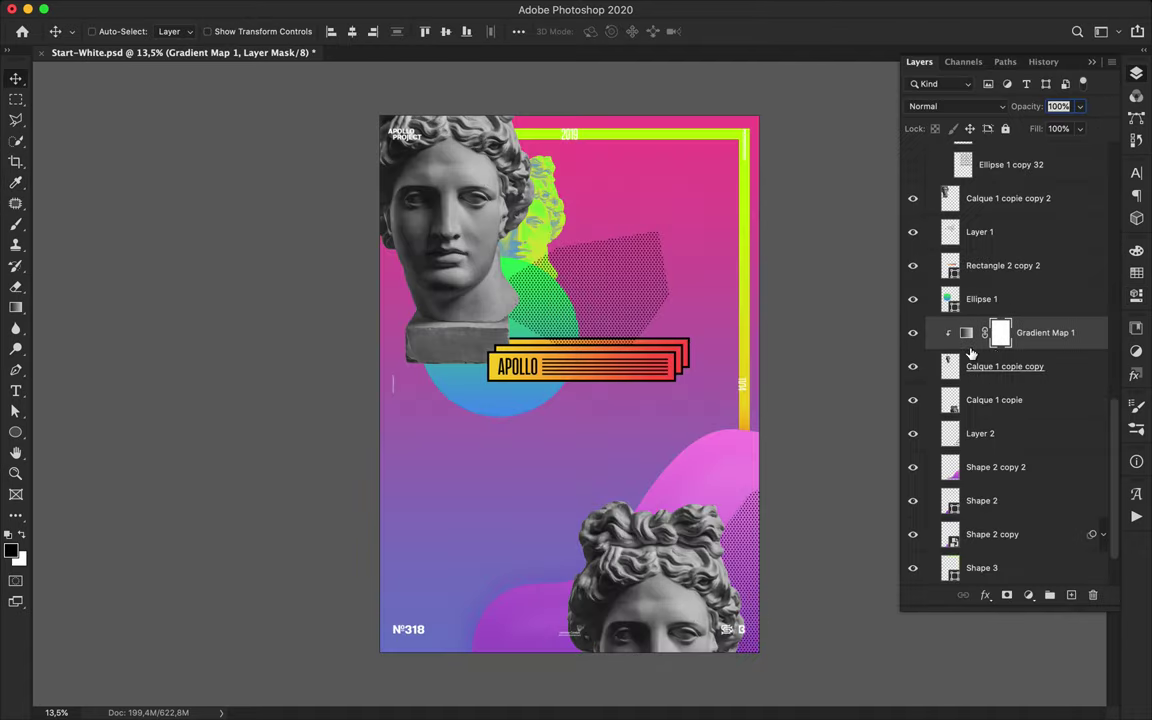
Step: Change the small bust's gradient map to run only from blue to yellow, and shift the bust slightly down and right
double_click(955, 333)
left_click(985, 292)
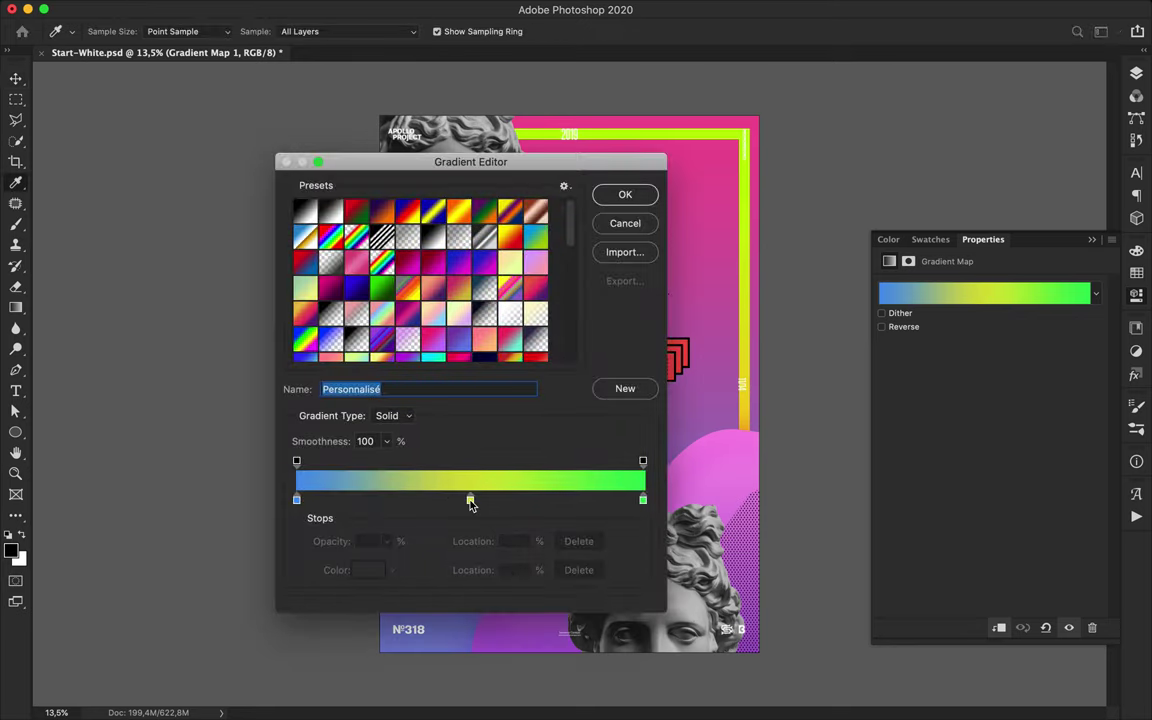
left_click_drag(470, 500, 566, 500)
mouse_move(642, 500)
left_mouse_down()
mouse_move(584, 513)
mouse_move(646, 500)
left_mouse_up()
left_click(625, 197)
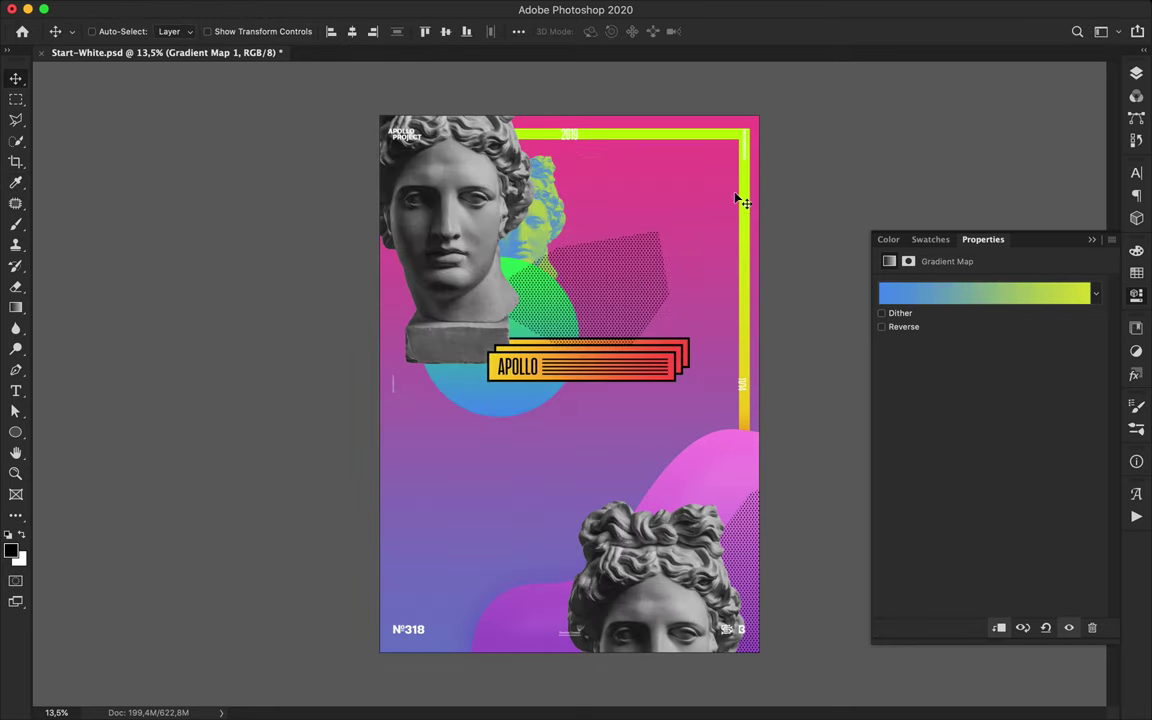
left_click(546, 222, "super")
left_click_drag(546, 222, 554, 231)
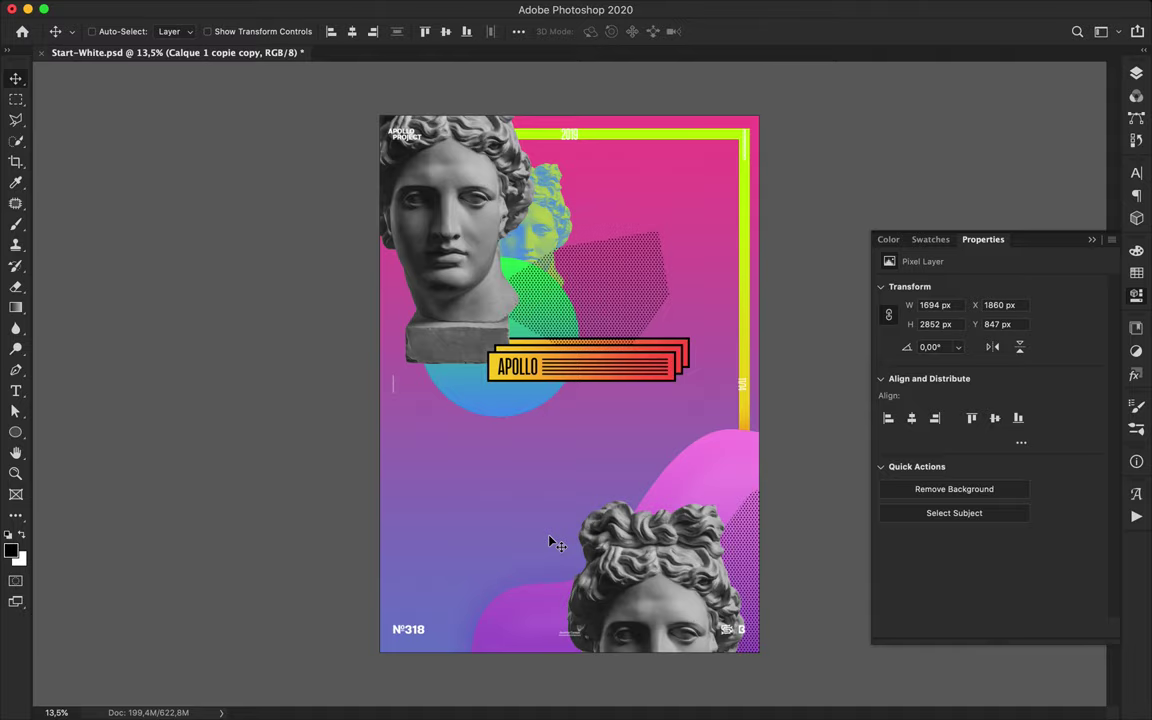
Step: Switch to Illustrator and draw a rectangular grid about 281 by 380 mm covering most of the artboard
left_click(785, 10)
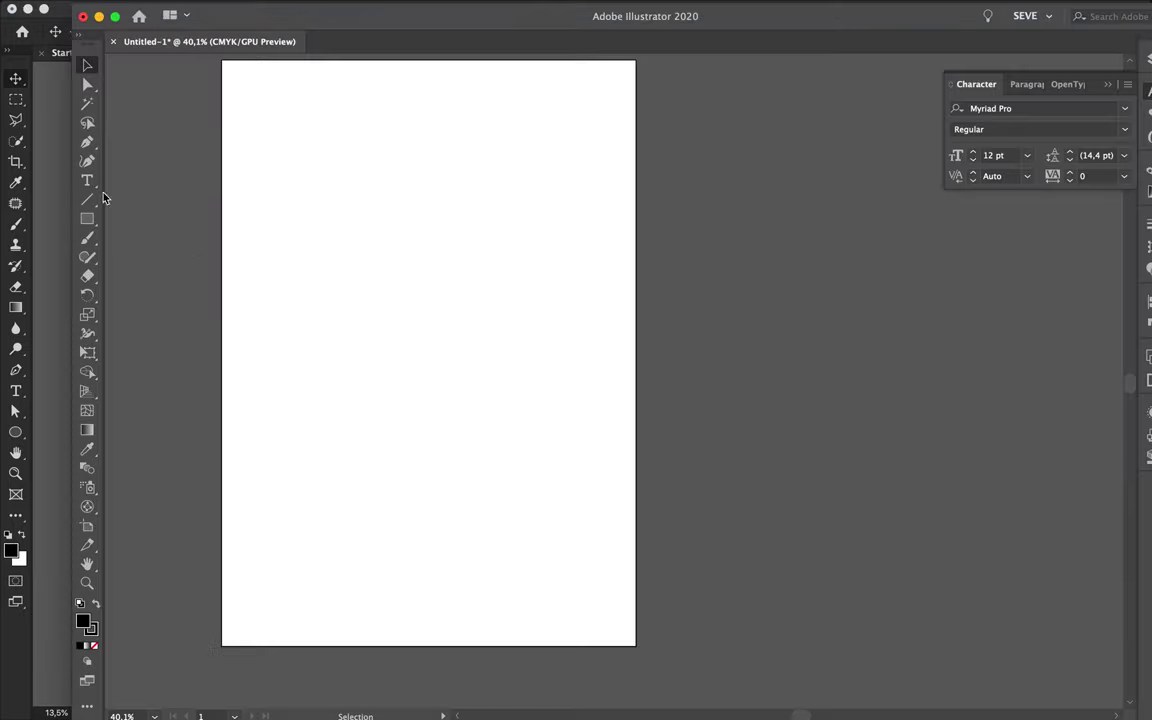
left_click_drag(95, 198, 140, 236)
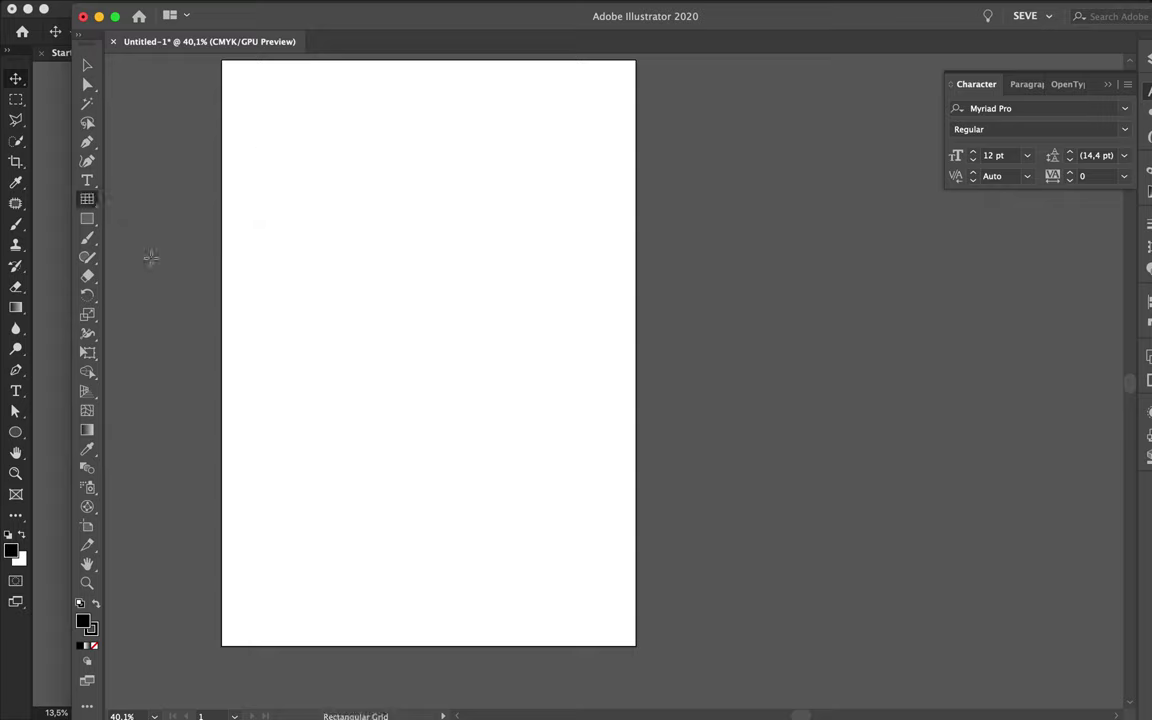
left_click_drag(229, 97, 622, 628)
key("a")
Step: Draw a second rectangular grid with 25 horizontal and 25 vertical dividers and move it partly beyond the artboard's right edge
double_click(87, 198)
double_click(604, 309)
type("25")
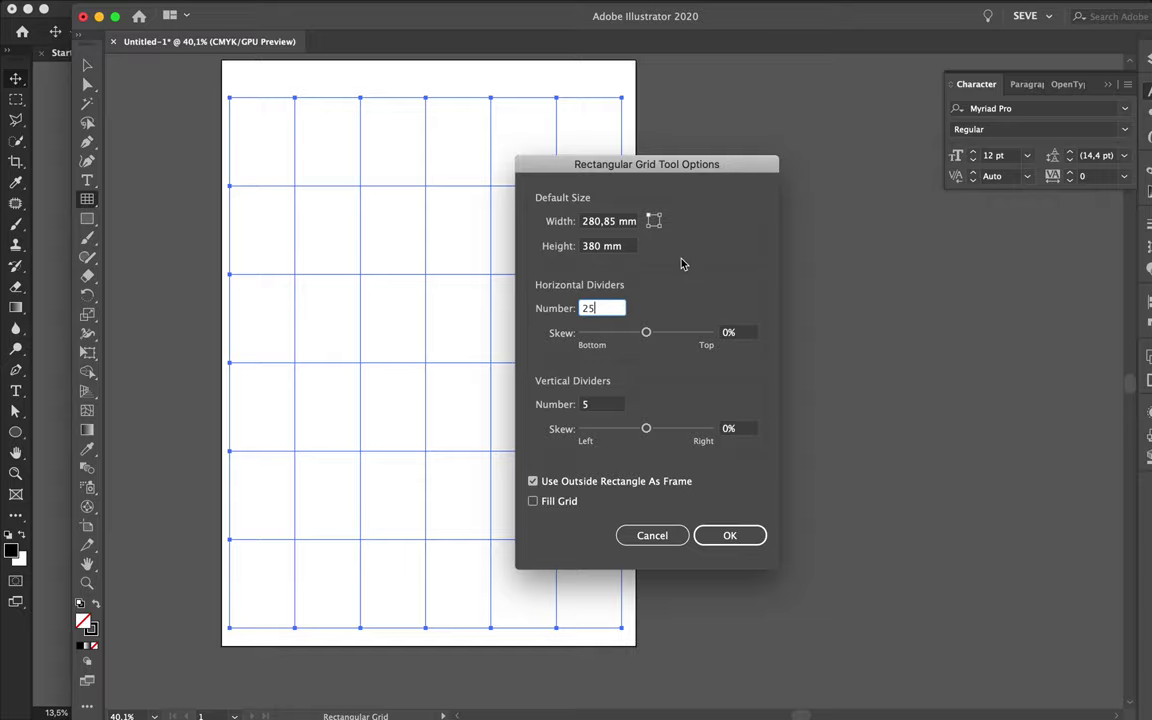
double_click(617, 402)
type("25")
key("Return")
left_click_drag(229, 79, 622, 628)
key("v")
left_click_drag(470, 110, 618, 160)
Step: Increase the stroke weight of both grids, and reduce it again for the dense grid only
key("super+a")
left_click(1148, 228)
left_click(989, 238)
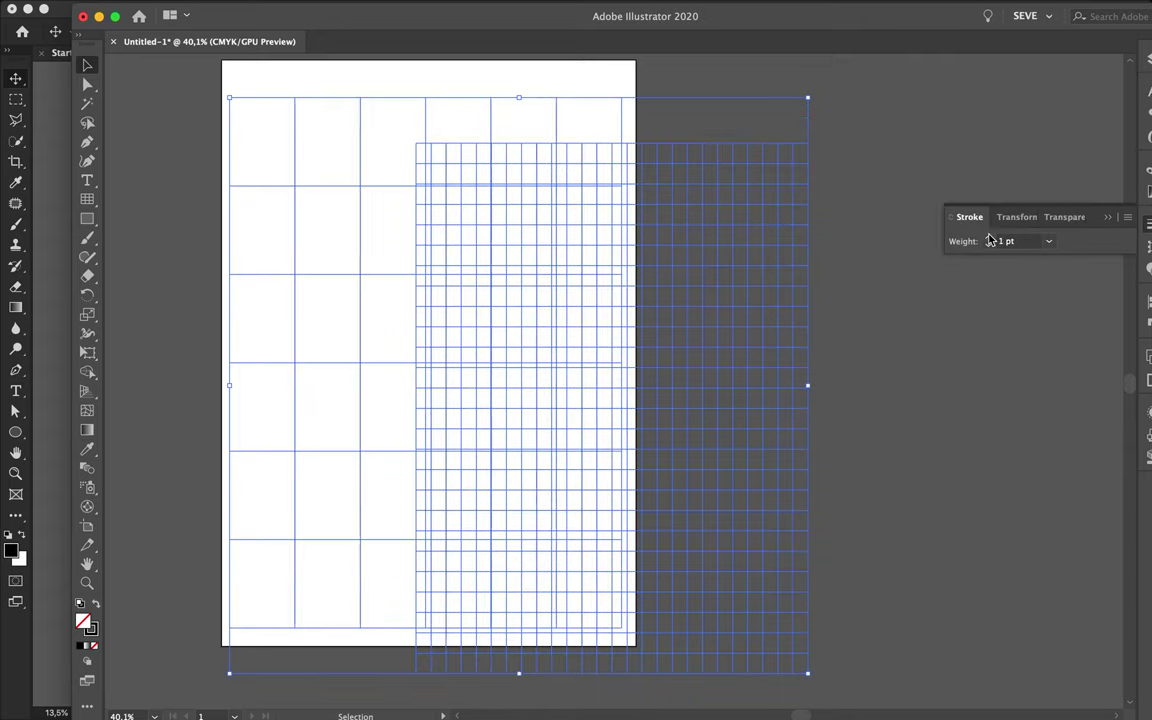
left_click(988, 238)
left_click(988, 238)
left_click(988, 238)
left_click(830, 219)
left_click(808, 222)
left_click(988, 246)
left_click(988, 246)
Step: Undo the coarse grid's sampled appearance, and set the stroke colour of both grids to black (000000)
left_click(594, 69)
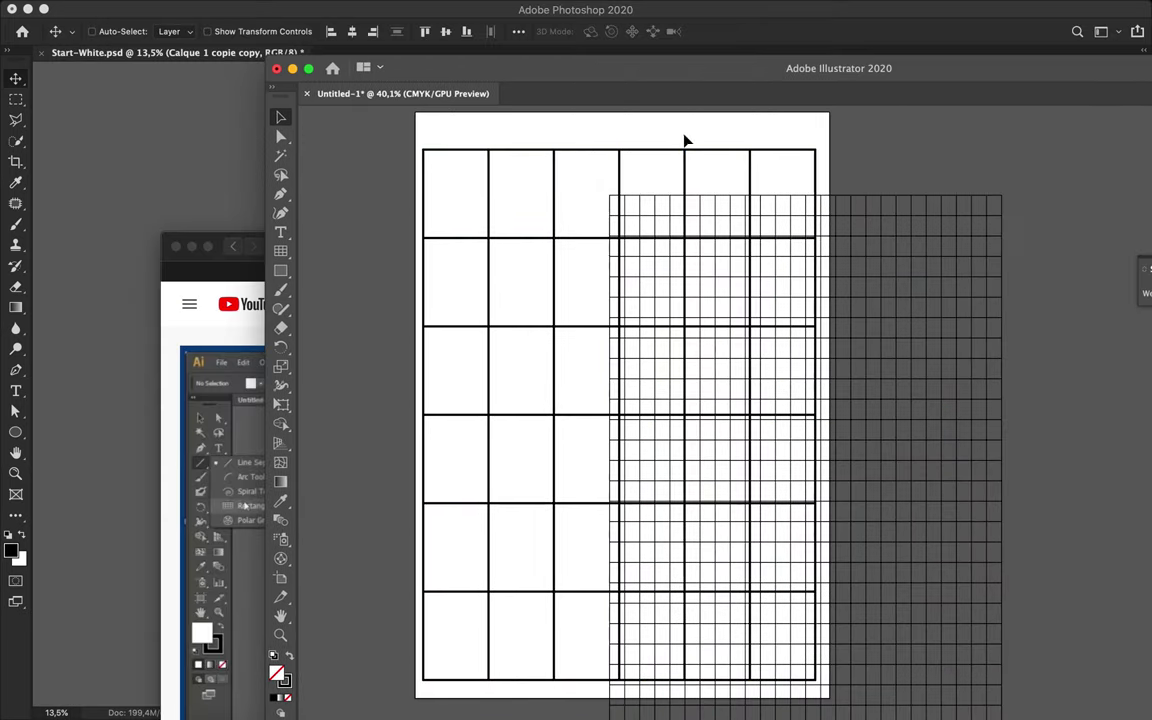
left_click(687, 147)
key("i")
key("v")
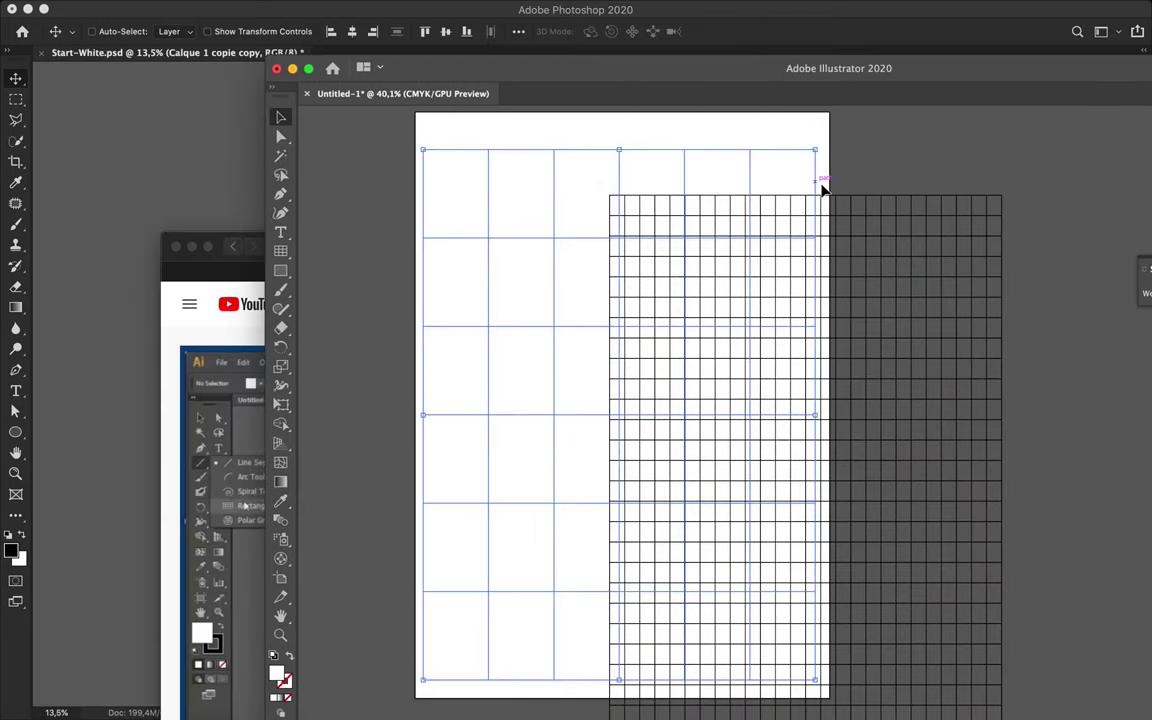
left_click(832, 196)
key("super+z")
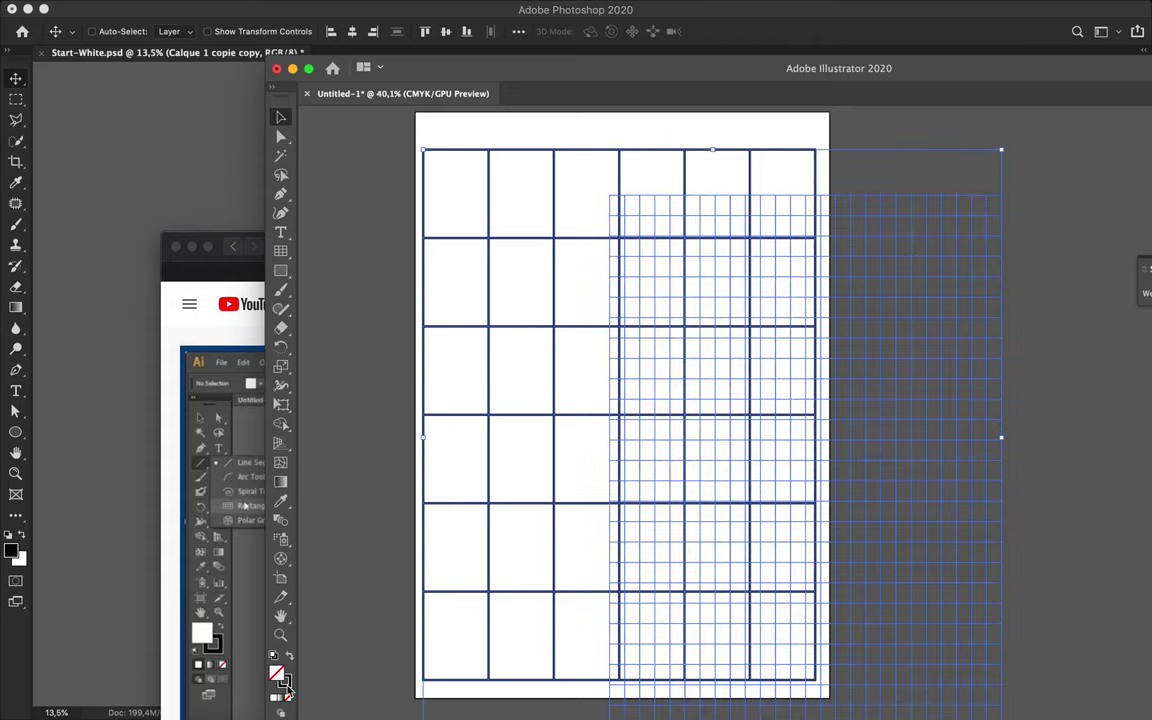
type("000000")
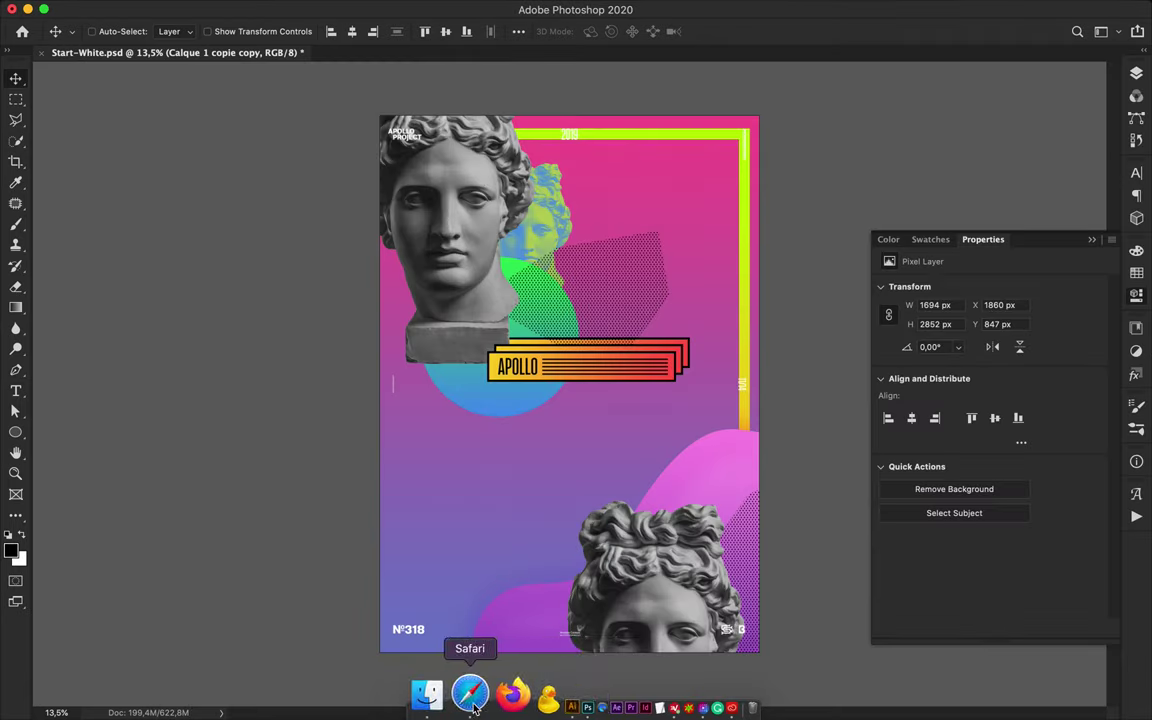
Step: Switch to Illustrator and bring the coarse grid into the Photoshop poster as a placed vector object
left_click(517, 694)
left_click(678, 362)
left_click(629, 314)
left_click(1000, 319)
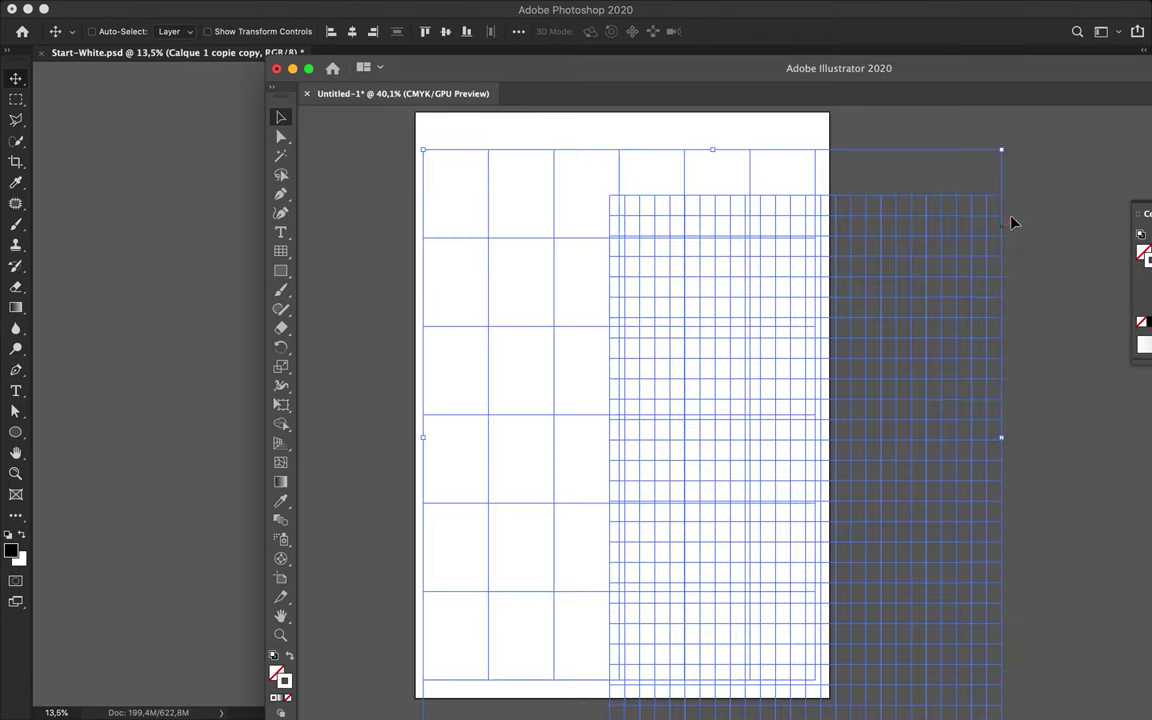
left_click(836, 176)
left_click_drag(816, 170, 463, 283)
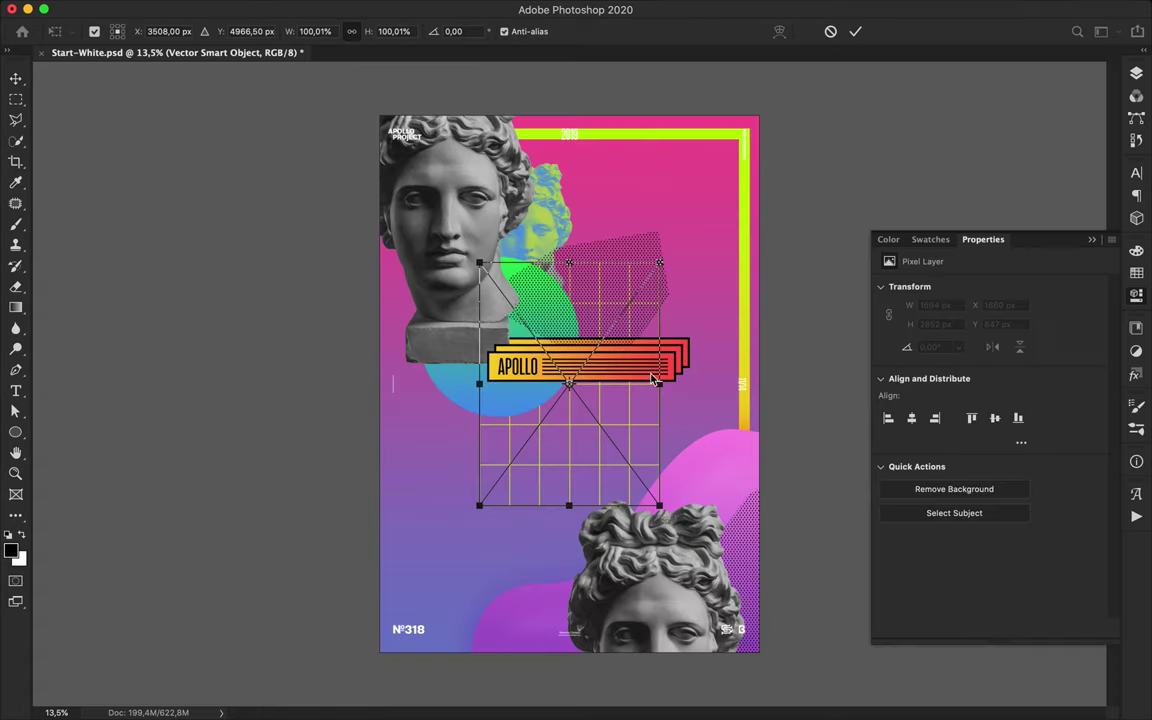
key("Return")
Step: Move the coarse grid's layer above Gradient Map 1 and clip the gradient map to the small bust layer again
scroll(568, 513, "up", 4)
left_click(1136, 74)
left_click_drag(1036, 368, 1029, 316)
right_click(988, 381)
left_click(990, 383, "alt")
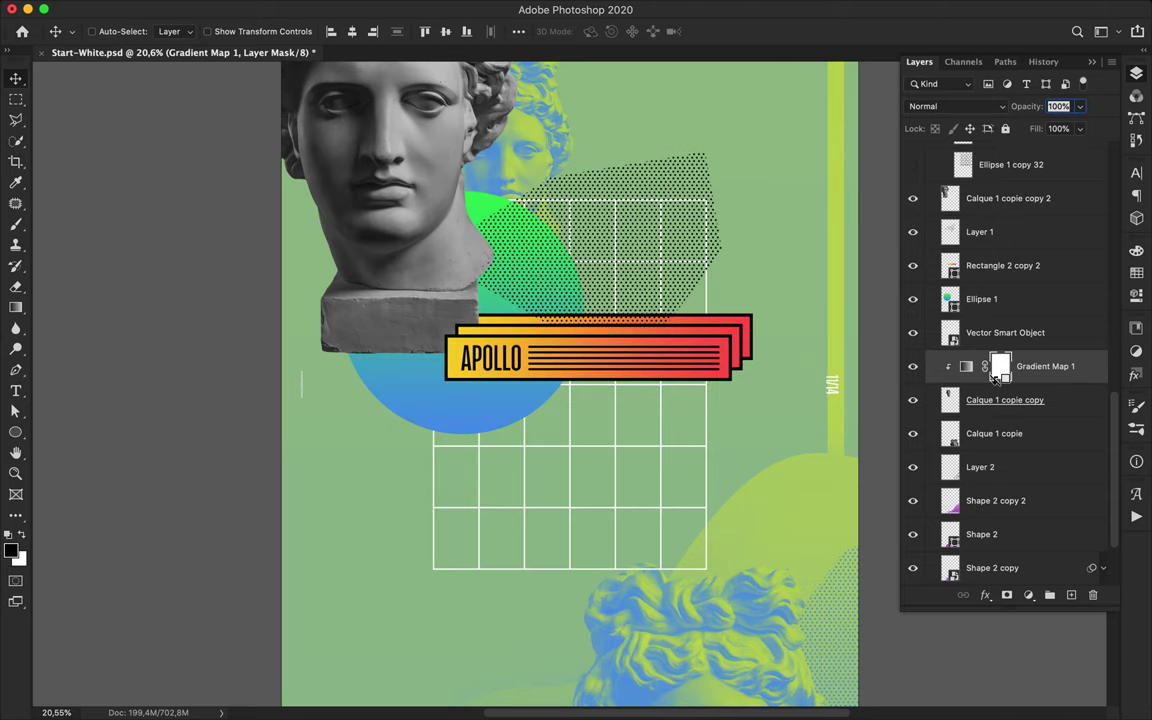
scroll(725, 255, "down", 2)
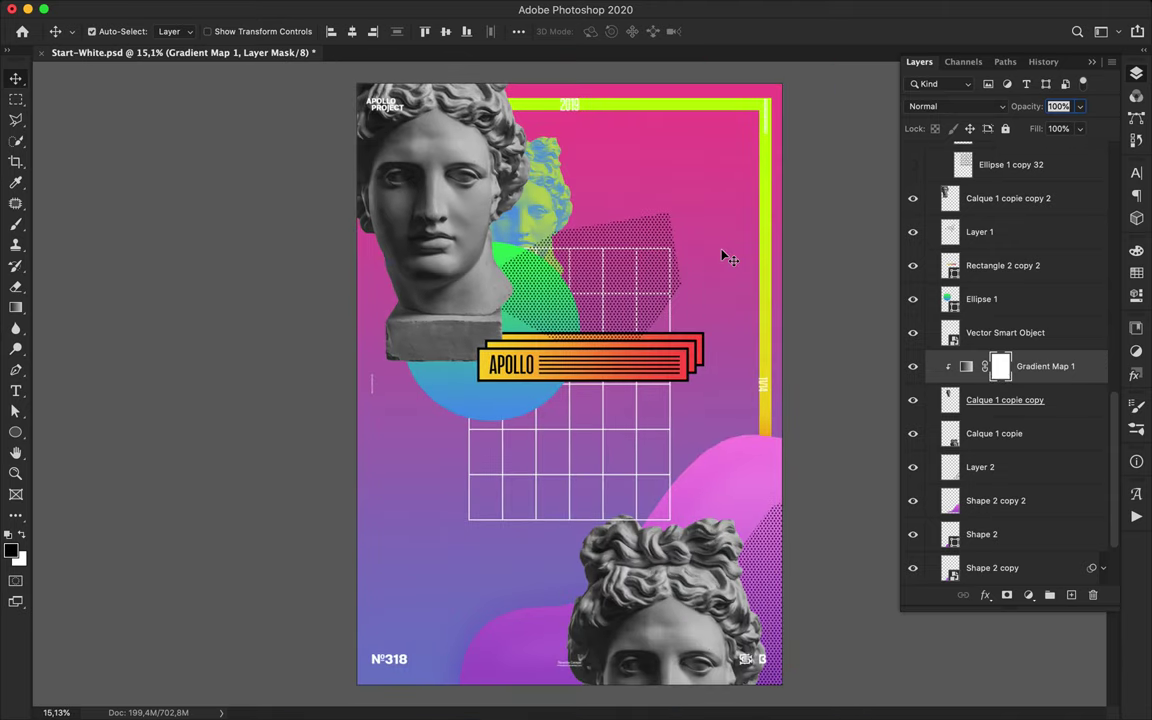
Step: Enlarge the coarse grid to span most of the poster and place its layer directly above Background
left_click(983, 343)
key("super+t")
left_click_drag(671, 247, 775, 85)
key("Return")
left_click_drag(1048, 338, 1017, 524)
key("ctrl+t")
left_click_drag(466, 508, 400, 596)
key("Return")
Step: Add a layer mask to the coarse grid and fade the grid out toward its lower-left corner with a gradient
left_click(1006, 595)
key("g")
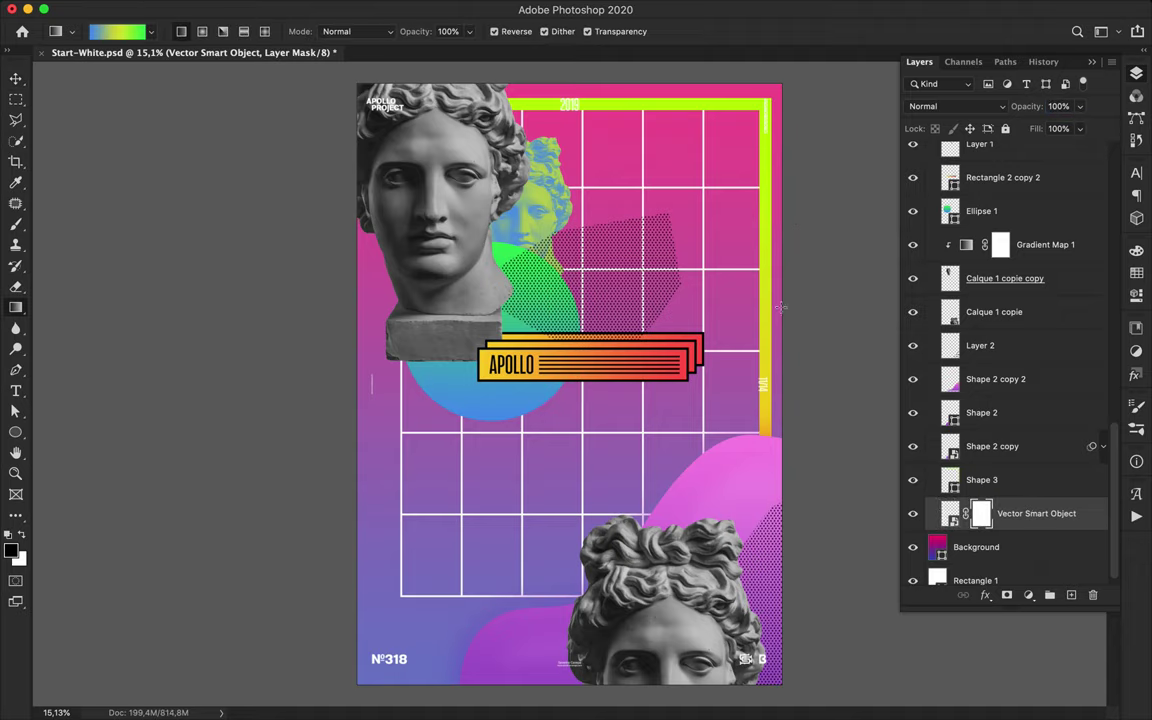
left_click(150, 31)
mouse_move(400, 596)
left_mouse_down()
mouse_move(748, 100)
mouse_move(776, 86)
mouse_move(398, 606)
left_mouse_up()
key("super+z")
key("v")
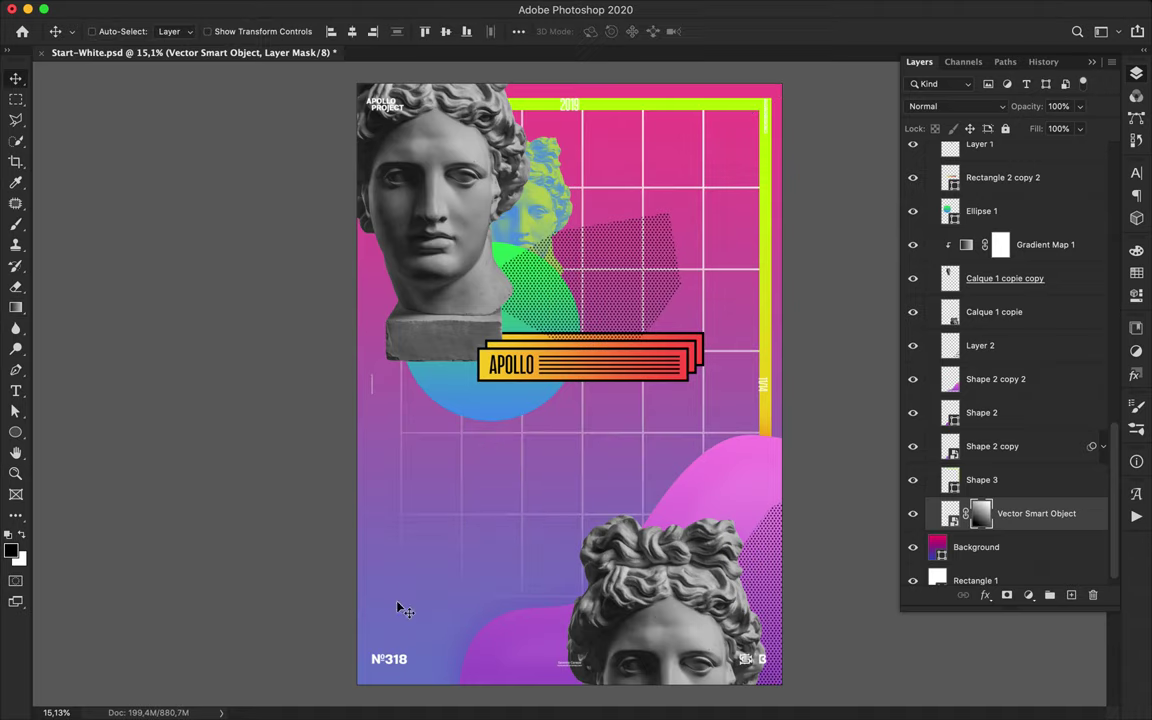
Step: Place the dense grid from Illustrator in the poster and enlarge it from below the top edge to near the bottom
left_click(514, 697)
left_click_drag(776, 291, 240, 255)
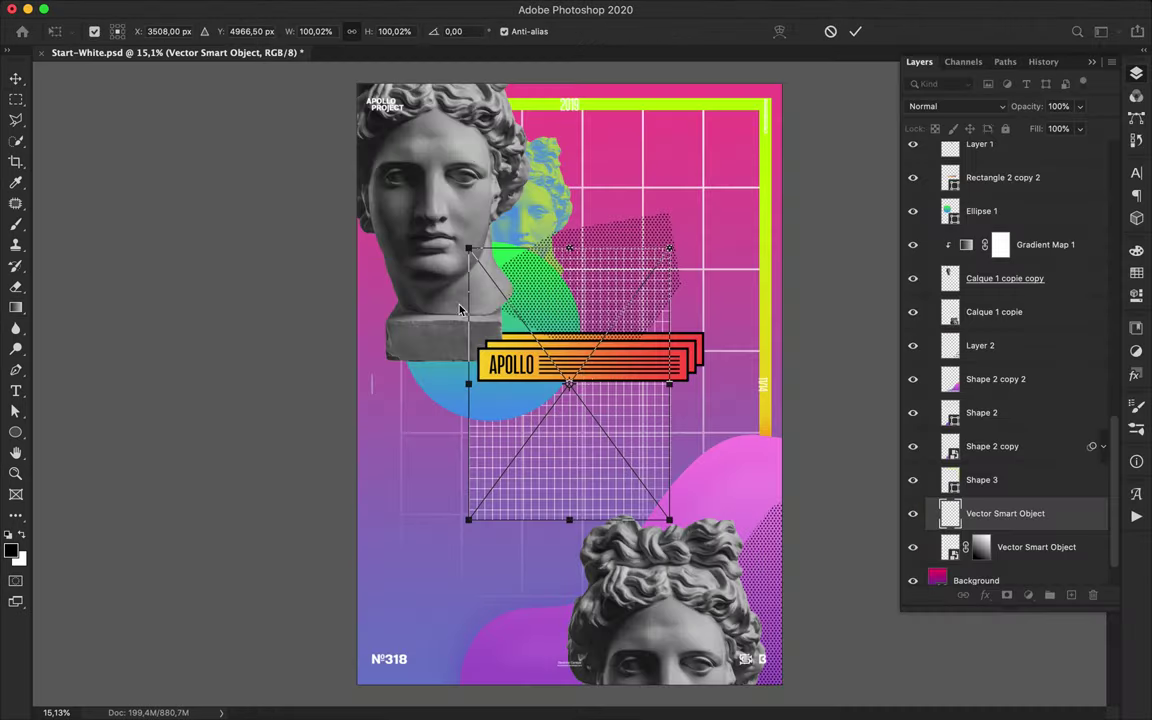
left_click_drag(570, 519, 586, 681)
left_click_drag(570, 248, 622, 166)
key("Return")
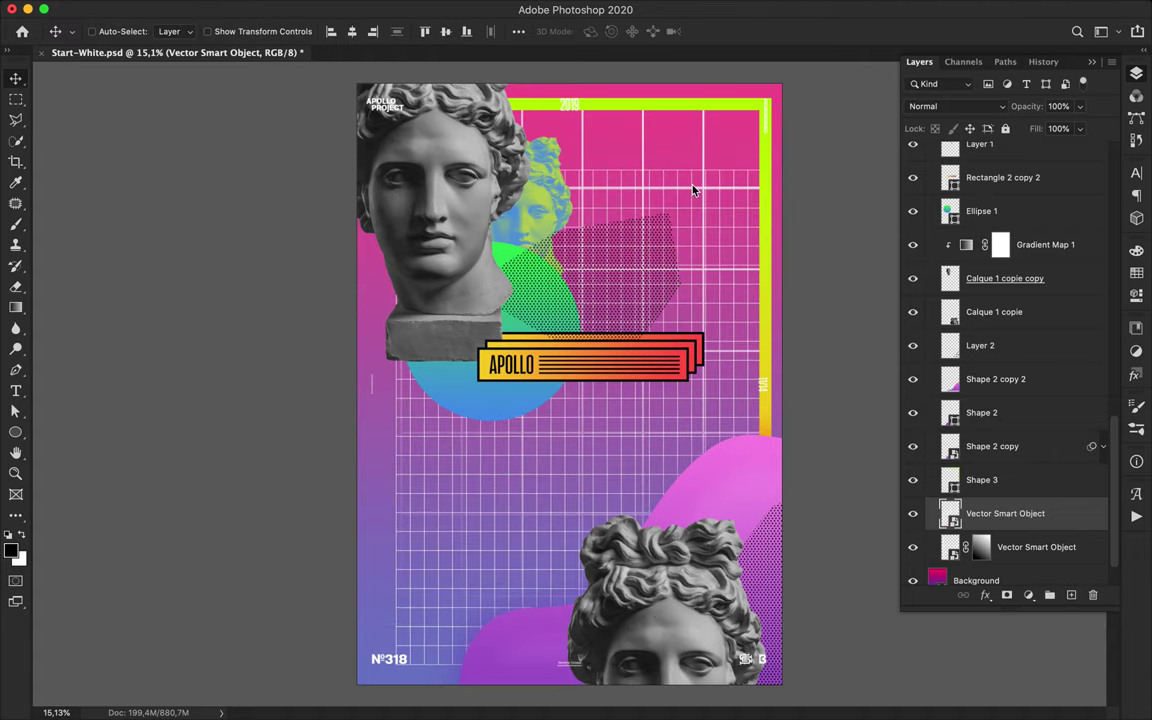
Step: Mask the dense grid with a gradient that fades its upper-right part, and shift the grid slightly
left_click(1007, 595)
key("g")
left_click_drag(688, 146, 781, 147)
key("super+z")
key("v")
left_click_drag(514, 530, 520, 528)
Step: Add a Levels adjustment above the large bust with input levels of 2, 1,57 and 175
left_click(520, 226, "super")
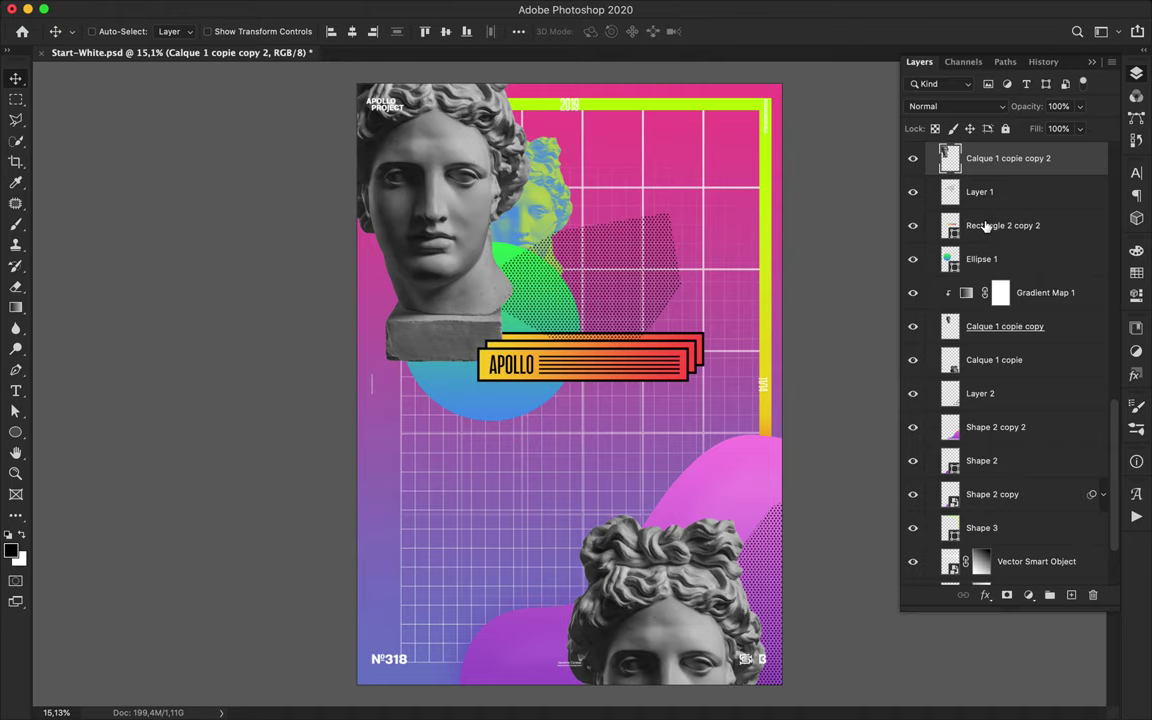
left_click(1012, 596)
left_click(1040, 618)
mouse_move(905, 405)
left_mouse_down()
mouse_move(949, 410)
mouse_move(923, 408)
left_mouse_up()
left_click_drag(1098, 406, 907, 405)
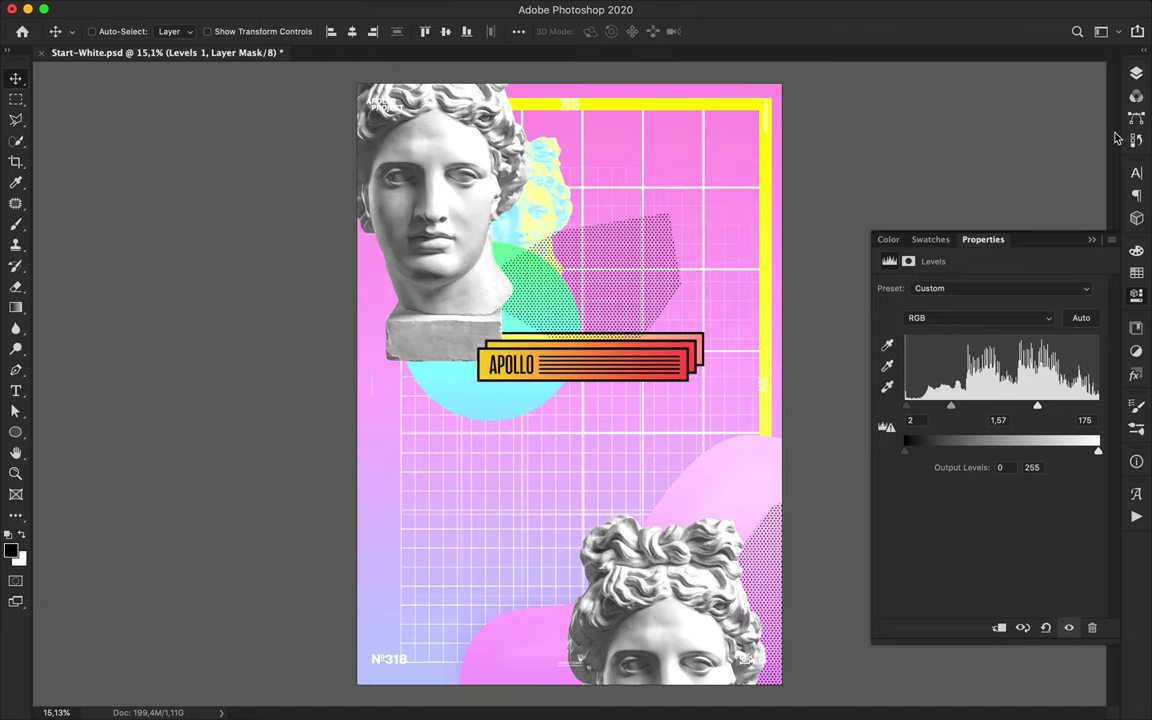
Step: Clip the Levels adjustment to the large bust, and copy it onto the lower bust as a clipped layer and above Background
left_click(1136, 73)
right_click(1000, 192)
key("Escape")
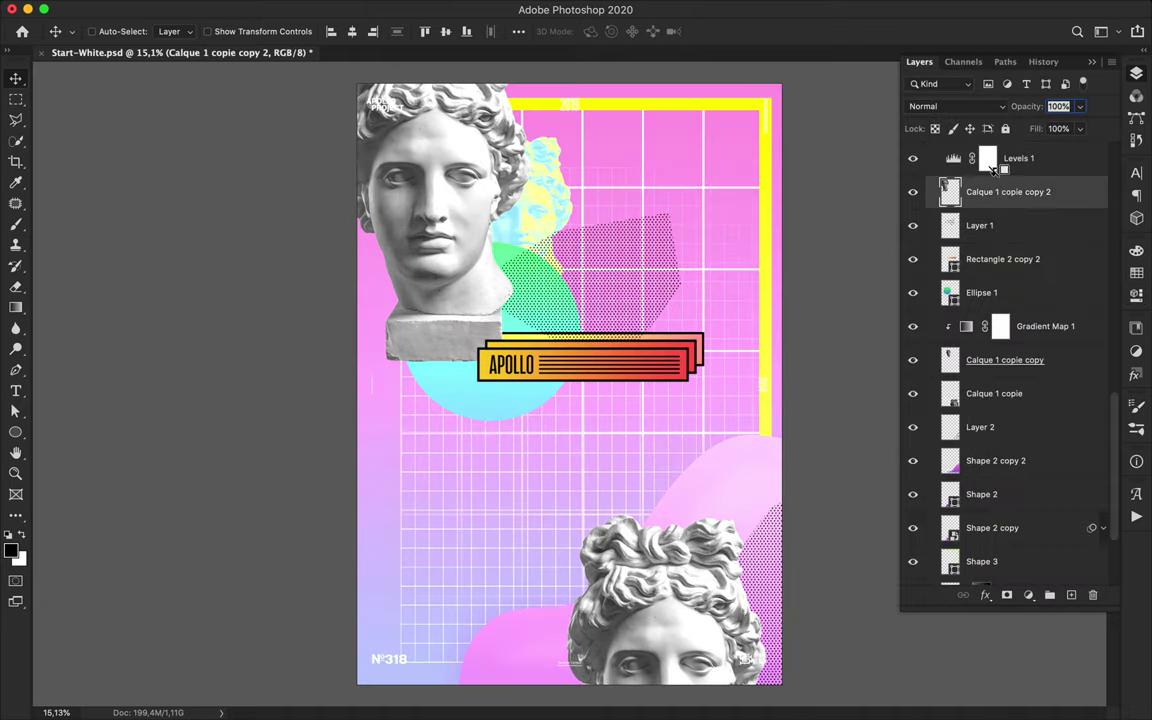
left_click(993, 171, "alt")
left_click_drag(1048, 162, 986, 396)
left_click(993, 406, "alt")
left_click_drag(1062, 402, 1012, 527)
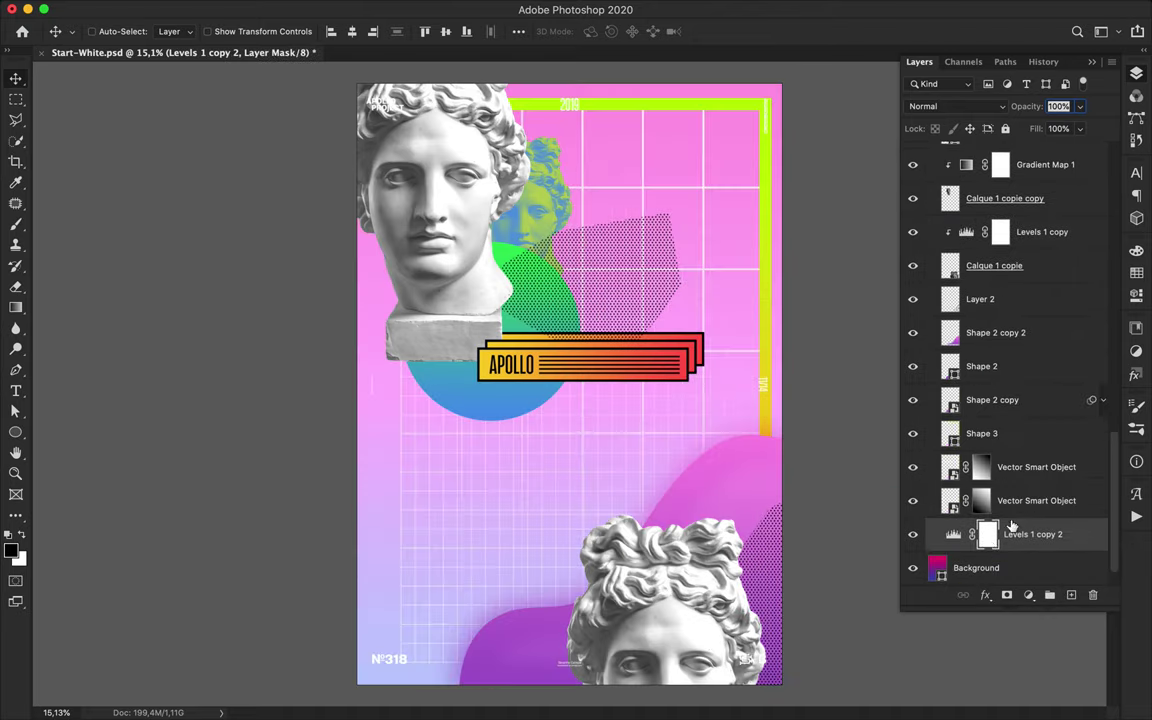
Step: Set the midtone input level of the Levels copy above Background to 0,78
left_click(963, 563)
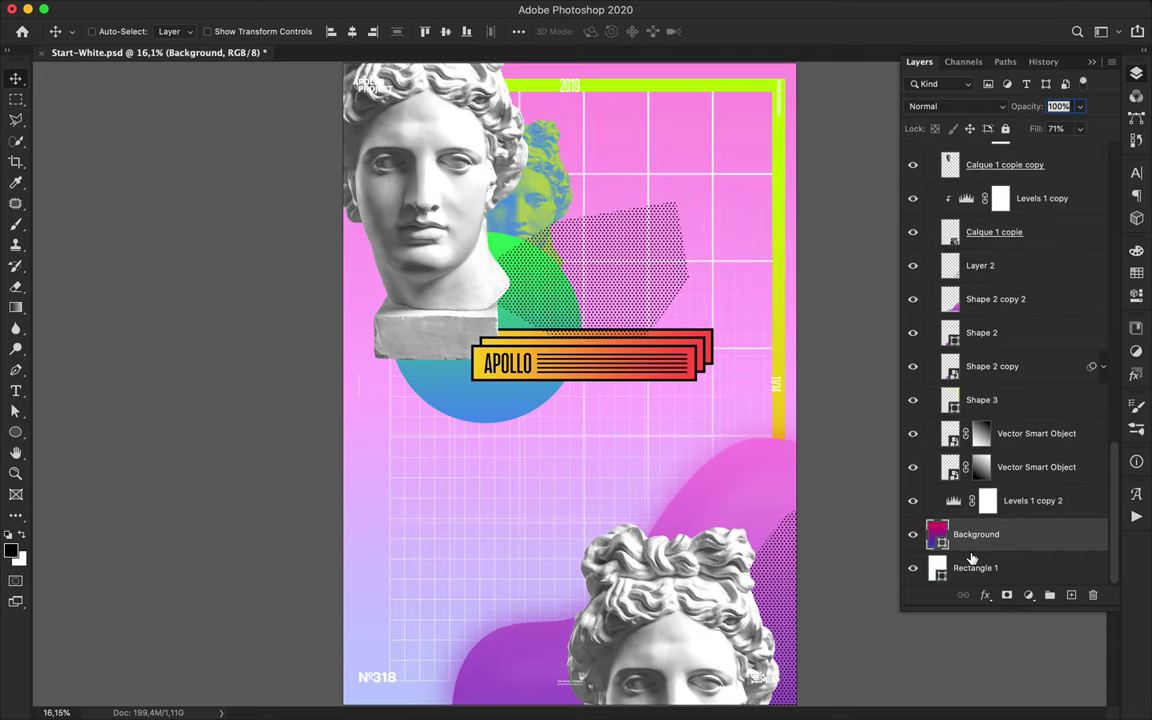
double_click(955, 501)
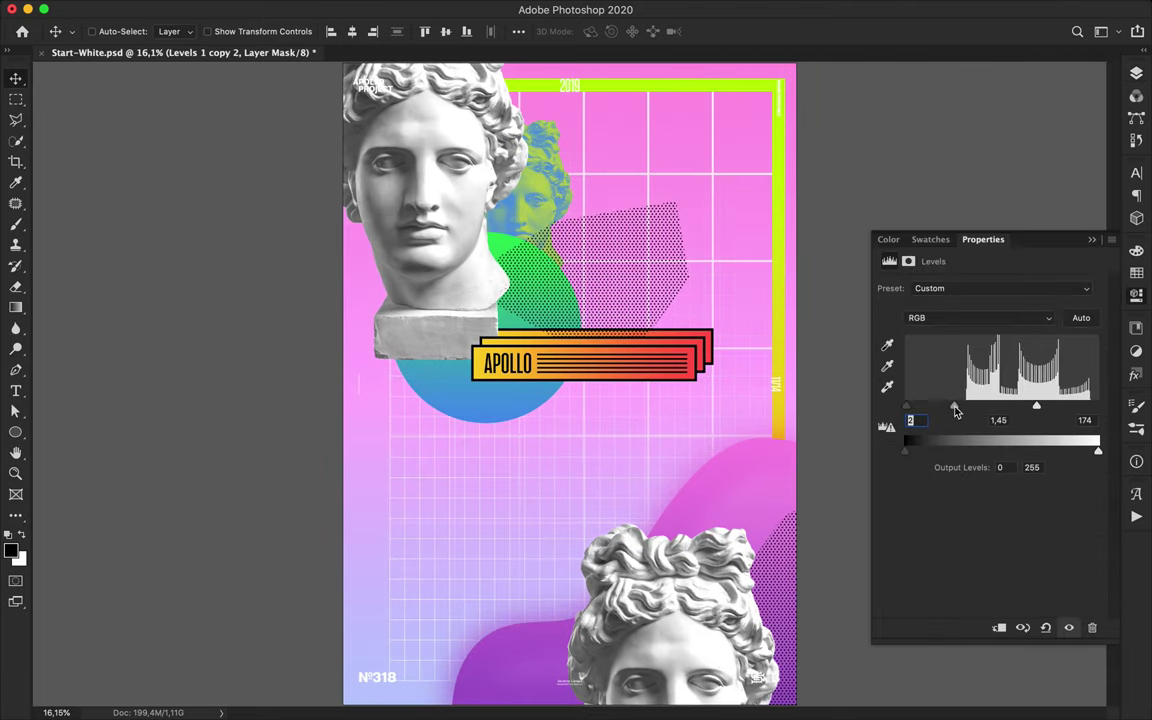
left_click_drag(950, 406, 982, 406)
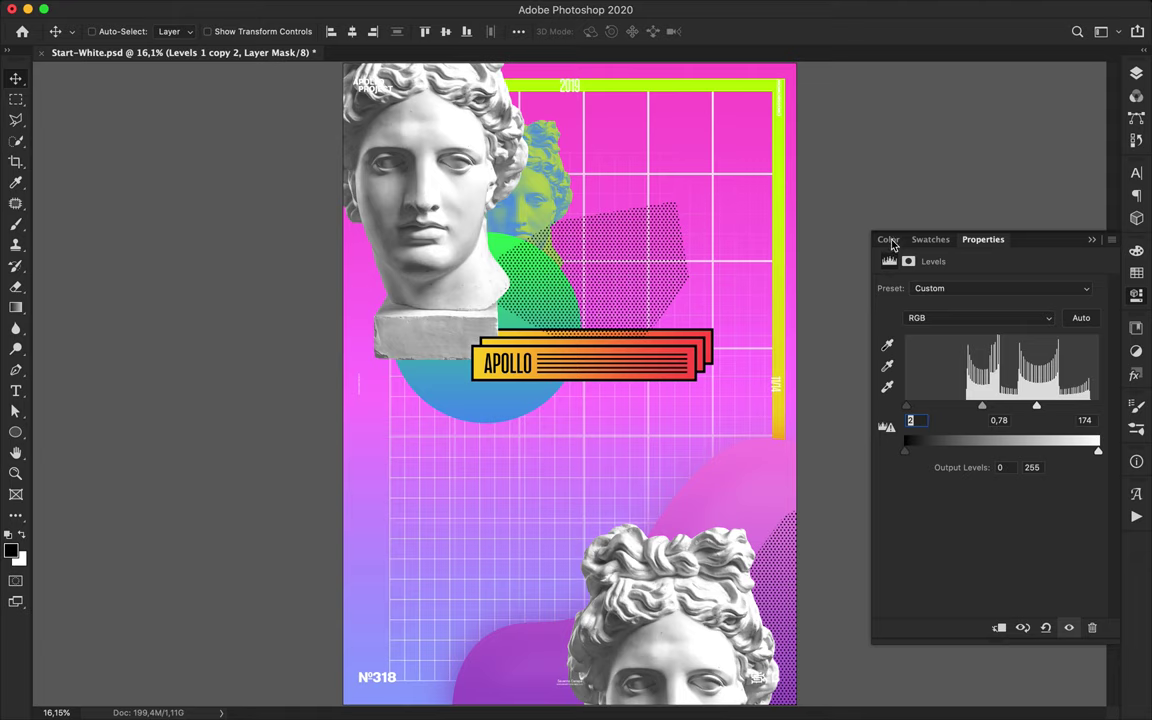
left_click(1131, 71)
Step: Set the shape tool's stroke to solid white and raise the stroke width to 17 pt
scroll(756, 275, "up", 3)
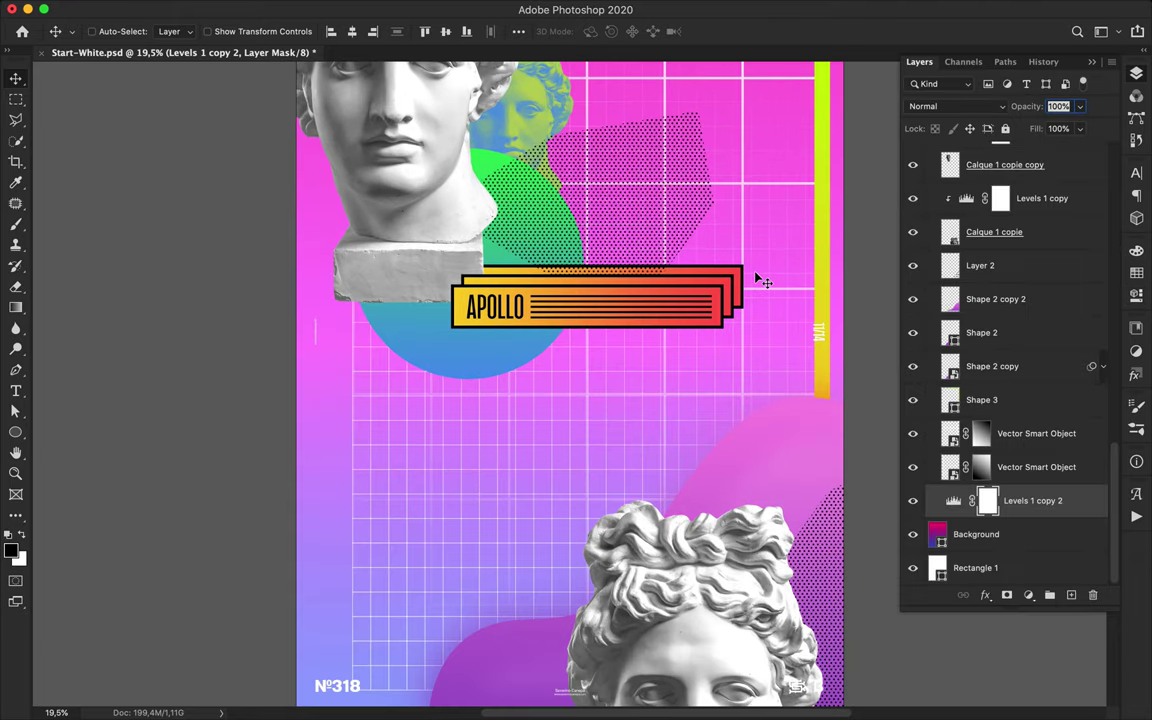
key("u")
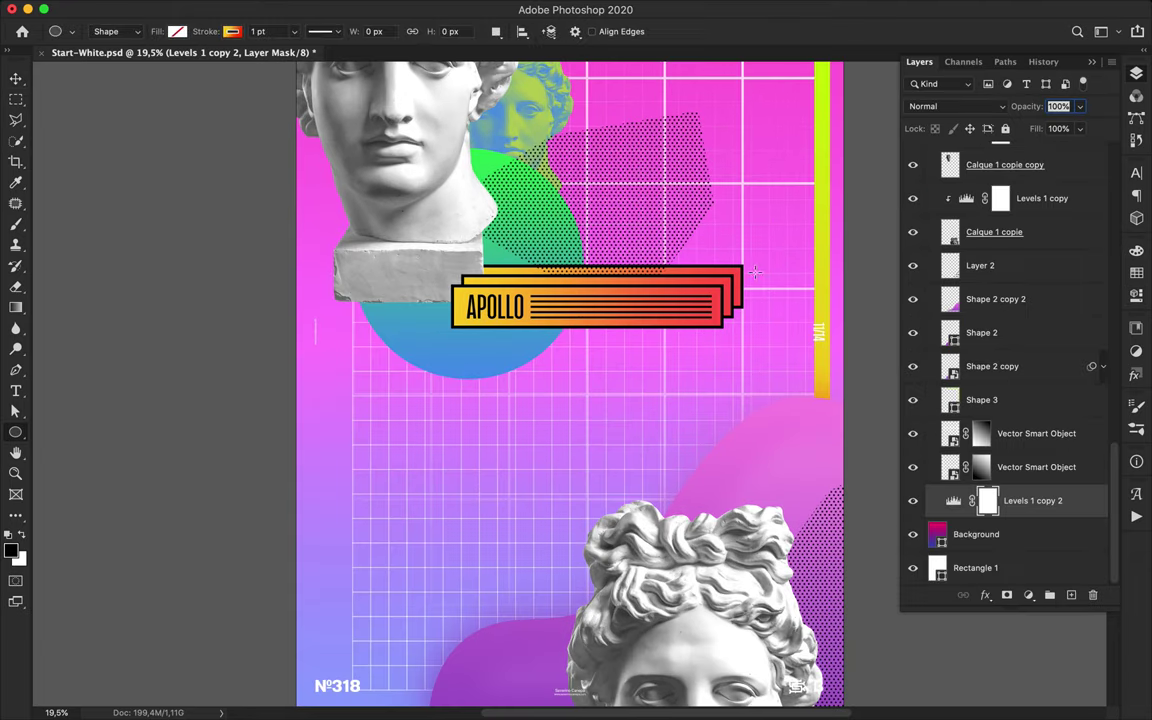
left_click(234, 31)
scroll(190, 122, "up", 10)
left_click(167, 62)
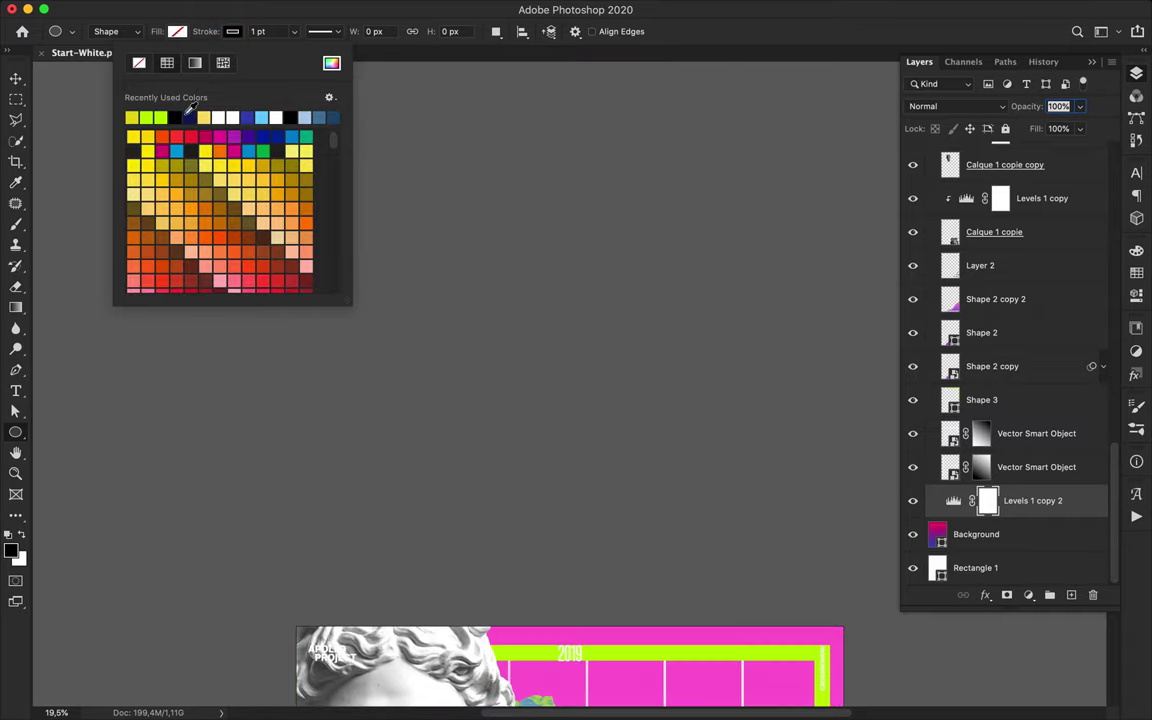
left_click(276, 117)
left_click(273, 31)
key("Up")
key("Up")
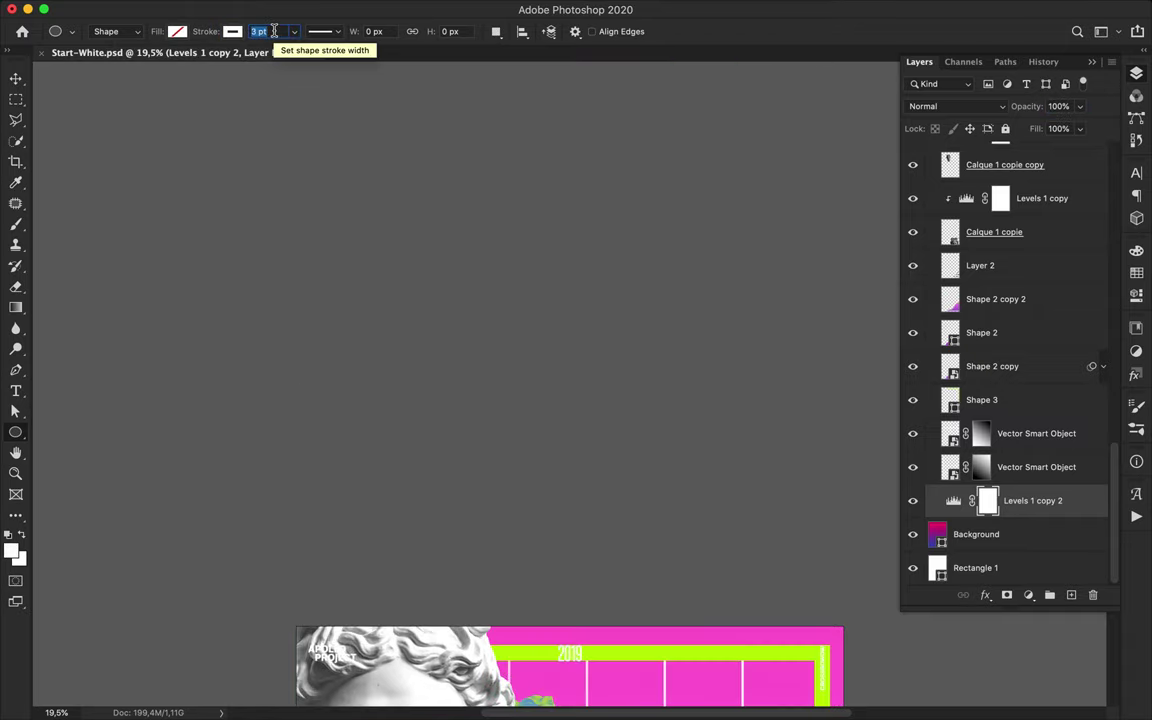
key("Up")
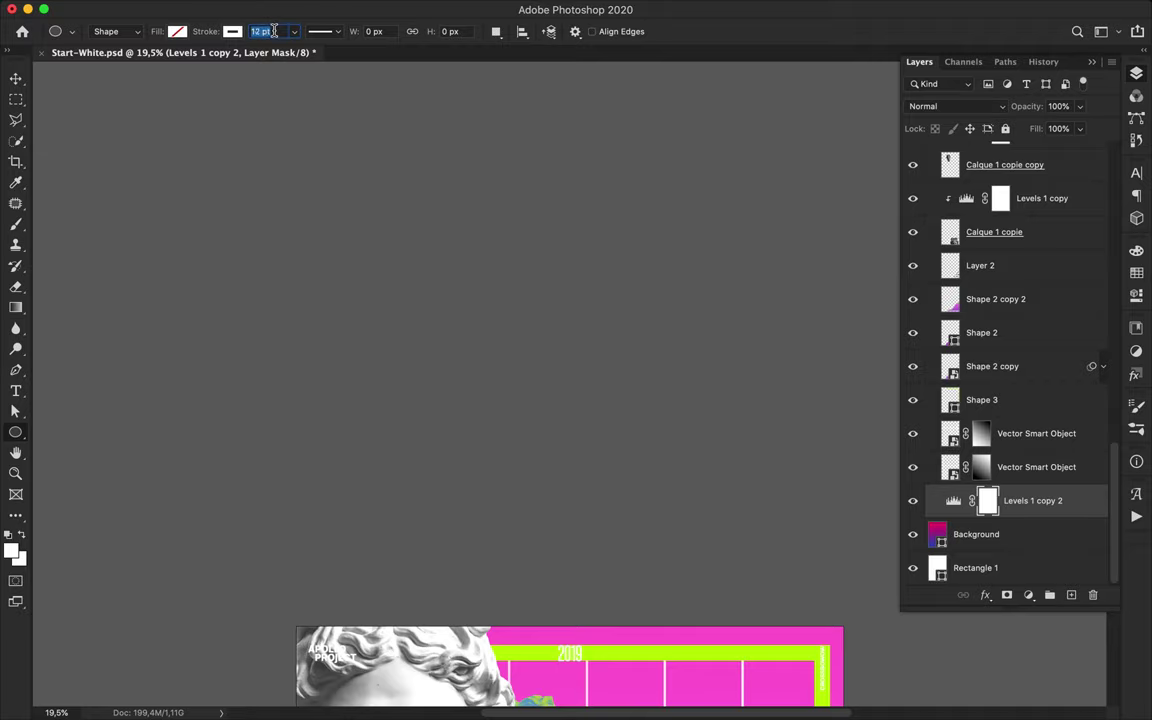
Step: Draw a white rectangle outline about 4616 by 6095 px across the middle of the poster
scroll(404, 257, "down", 10)
mouse_move(378, 148)
left_mouse_down()
mouse_move(609, 578)
mouse_move(684, 575)
left_mouse_up()
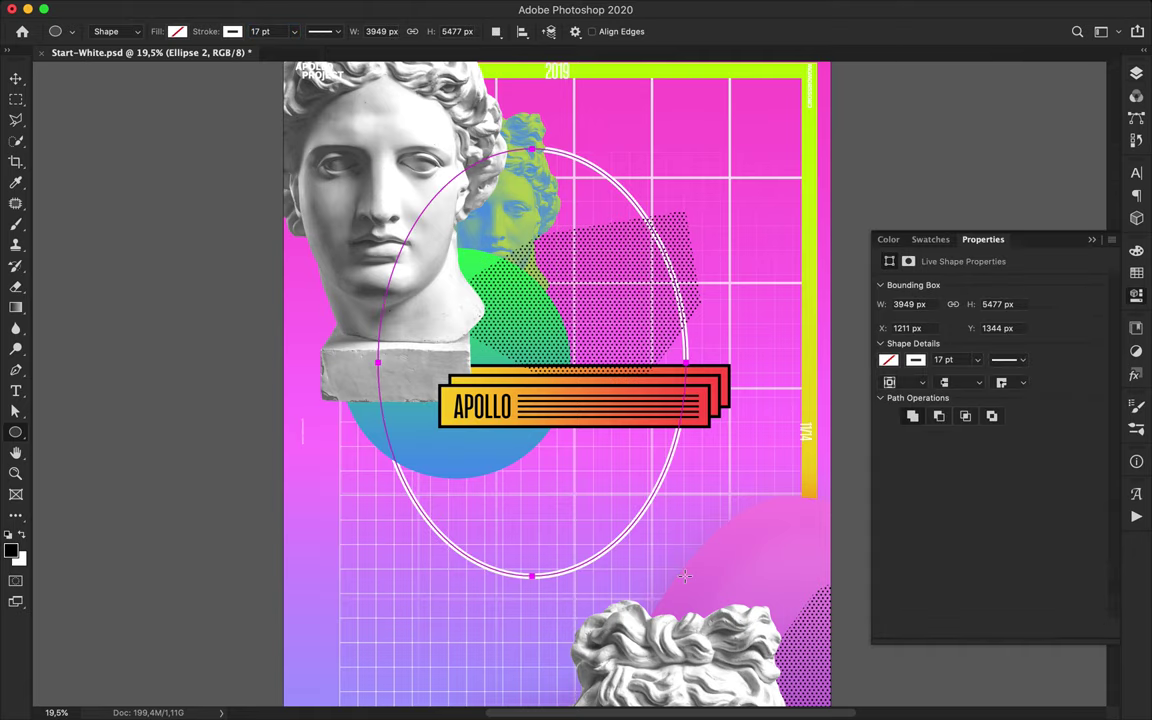
key("super+z")
right_click(17, 432)
left_click(69, 432)
left_click_drag(406, 213, 766, 690)
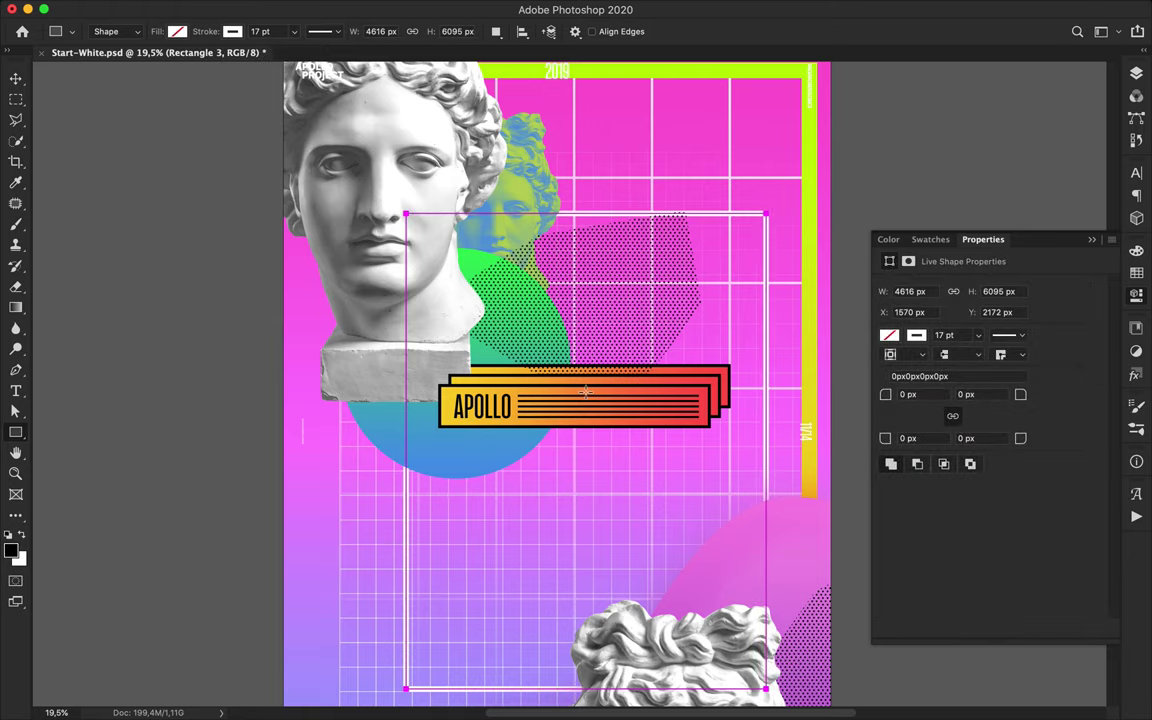
key("Return")
Step: Increase the rectangle's stroke width to 28 pt and move the outline up to about X 1474 px, Y 842 px
left_click(271, 32)
key("Up")
left_click(275, 32)
key("Return")
key("a")
left_click(334, 32)
key("shift+Up")
key("Return")
key("v")
scroll(615, 175, "down", 4)
scroll(615, 175, "down", 3)
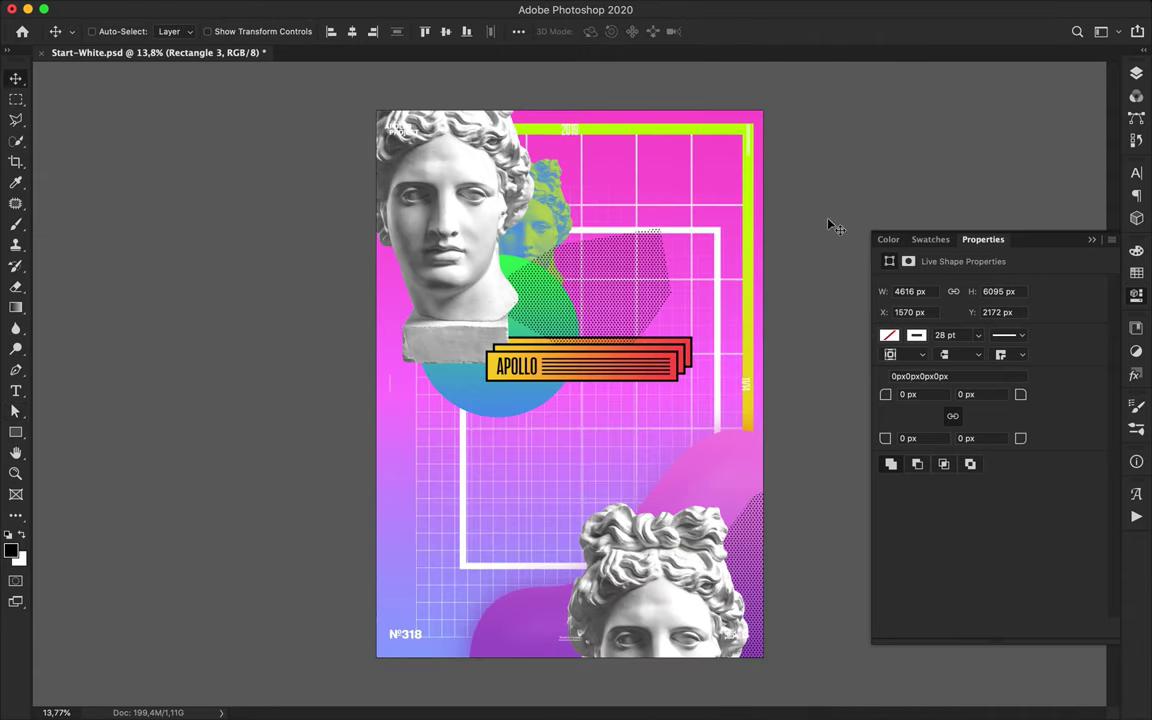
left_click_drag(694, 242, 703, 167)
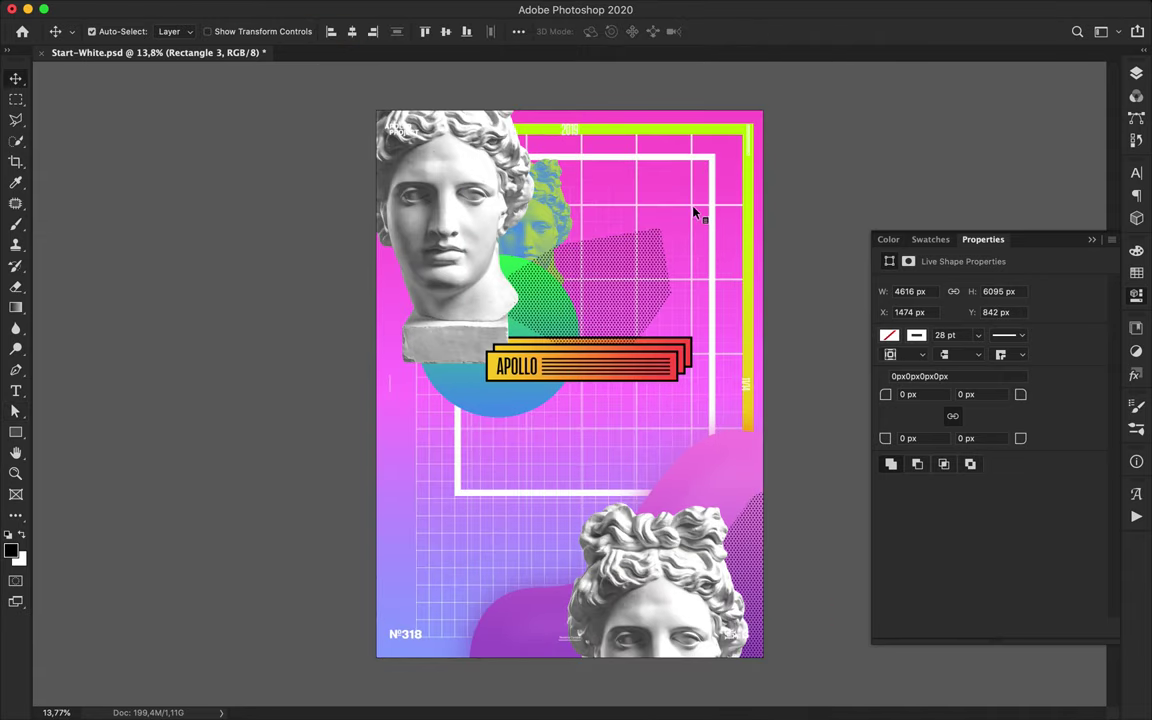
Step: Set the coarse grid layer's blend mode to Soft Light
left_click(695, 207, "super")
left_click(1135, 72)
left_click(998, 107)
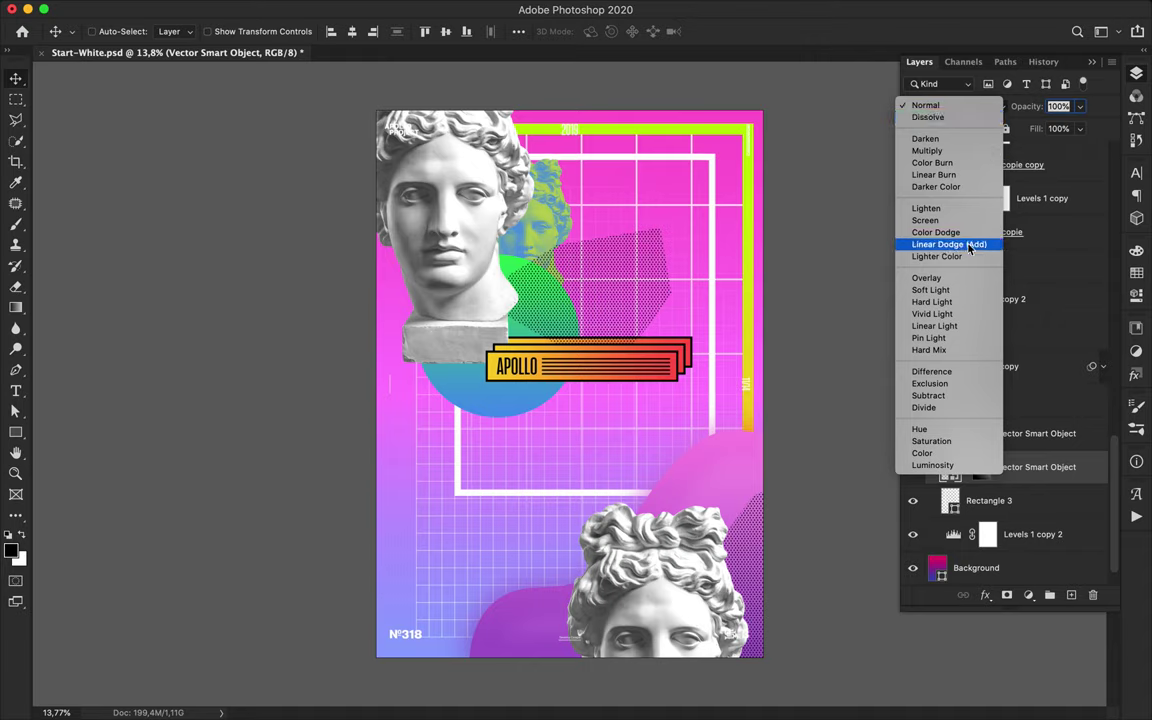
left_click(965, 292)
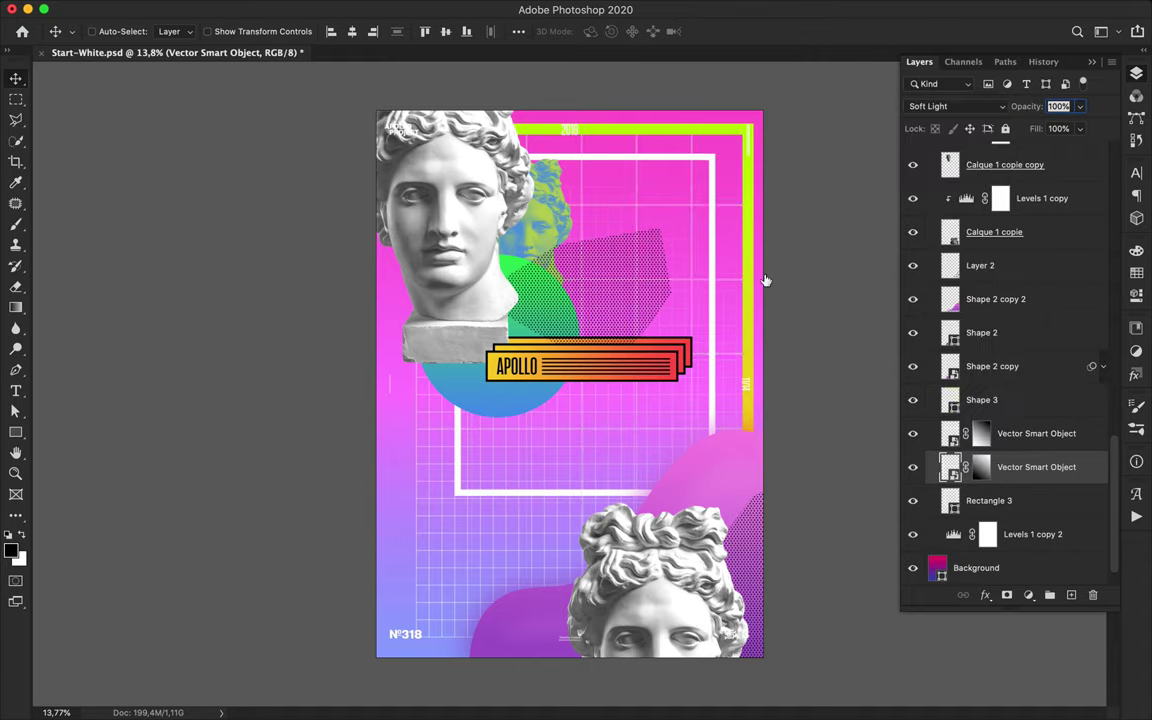
Step: Duplicate the large bust's layer beneath the original and reapply the last filter to the copy
left_click(503, 222, "ctrl")
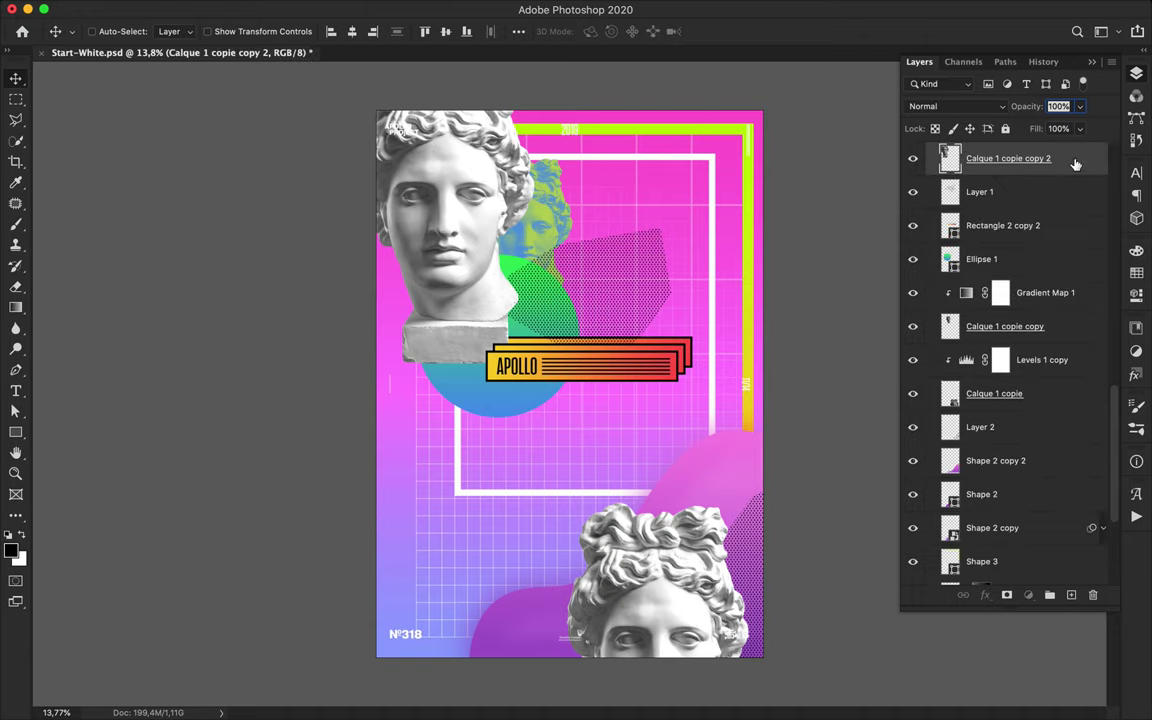
left_click_drag(1075, 161, 1075, 172)
left_click(376, 7)
left_click(377, 30)
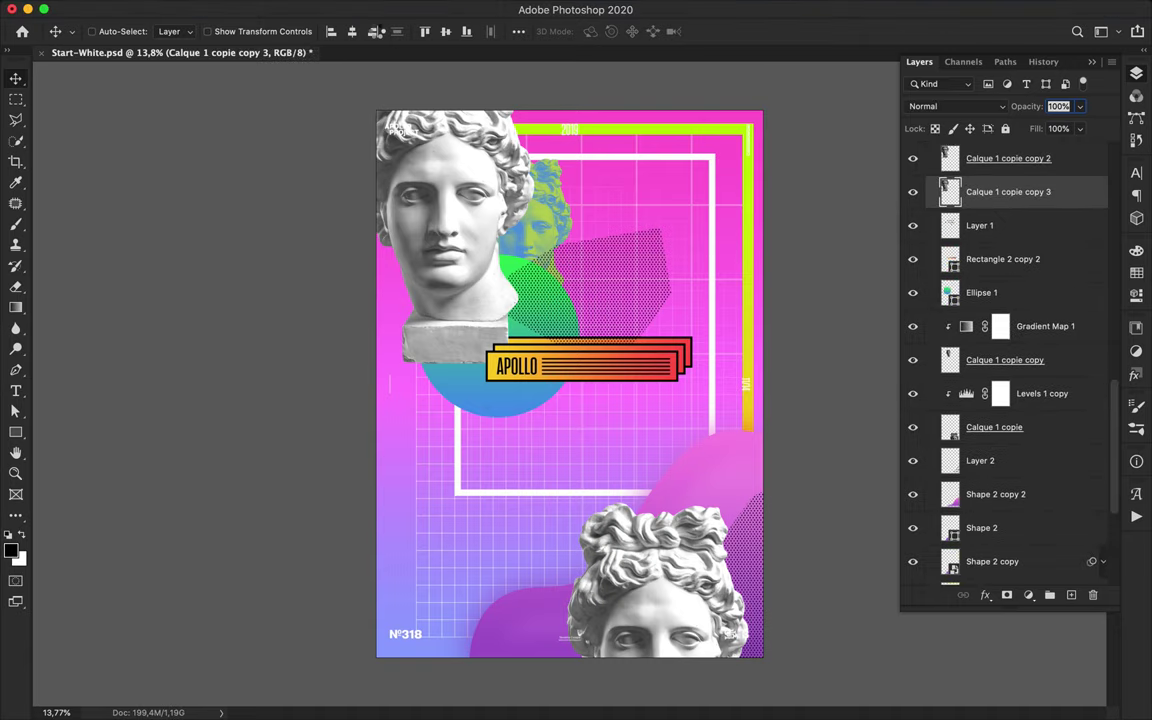
Step: Set the large bust copy's blend mode to Dissolve and shift the copy slightly
left_click(990, 106)
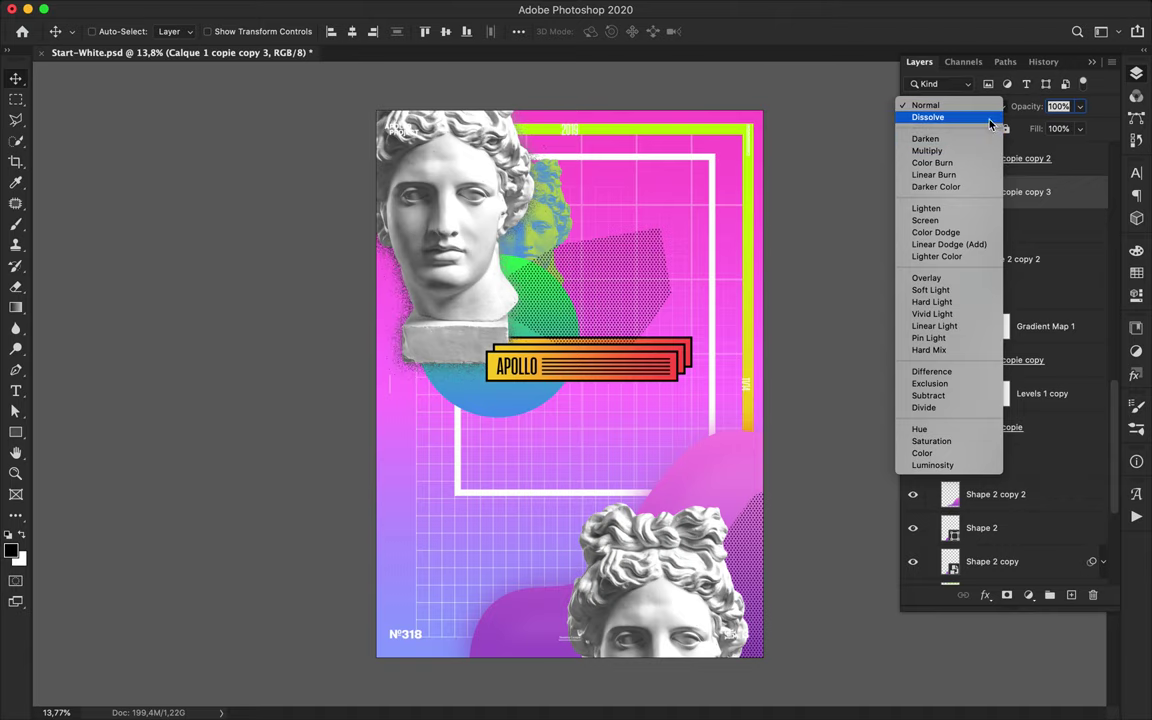
left_click(990, 118)
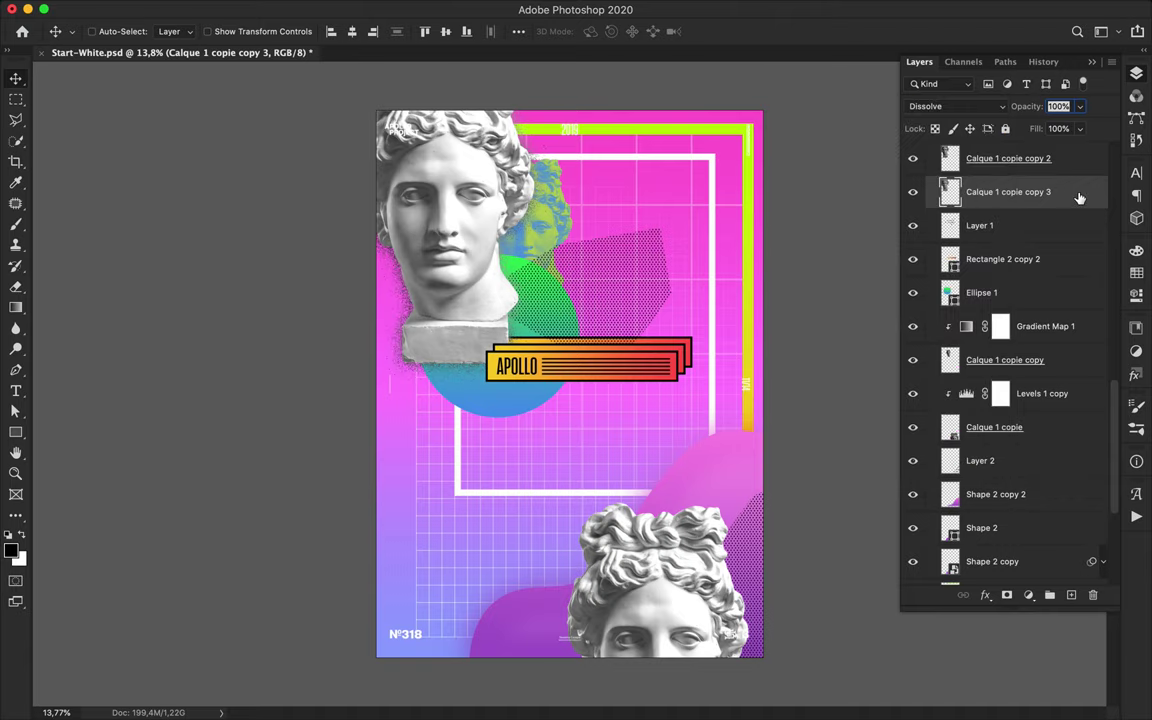
right_click(1079, 198)
left_click(966, 239)
right_click(1073, 193)
left_click(972, 300)
left_click_drag(400, 346, 402, 346)
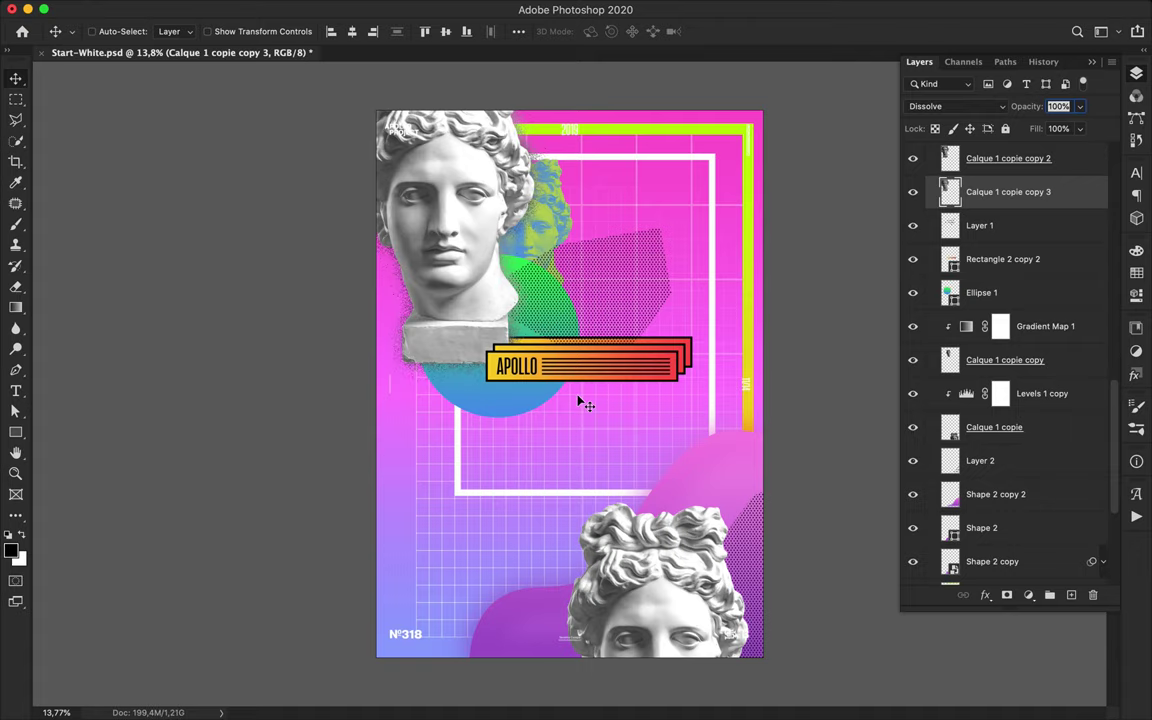
Step: Select the large bust together with its dissolved copy and move both slightly up on the poster
scroll(550, 425, "up", 2)
left_click(690, 515, "super")
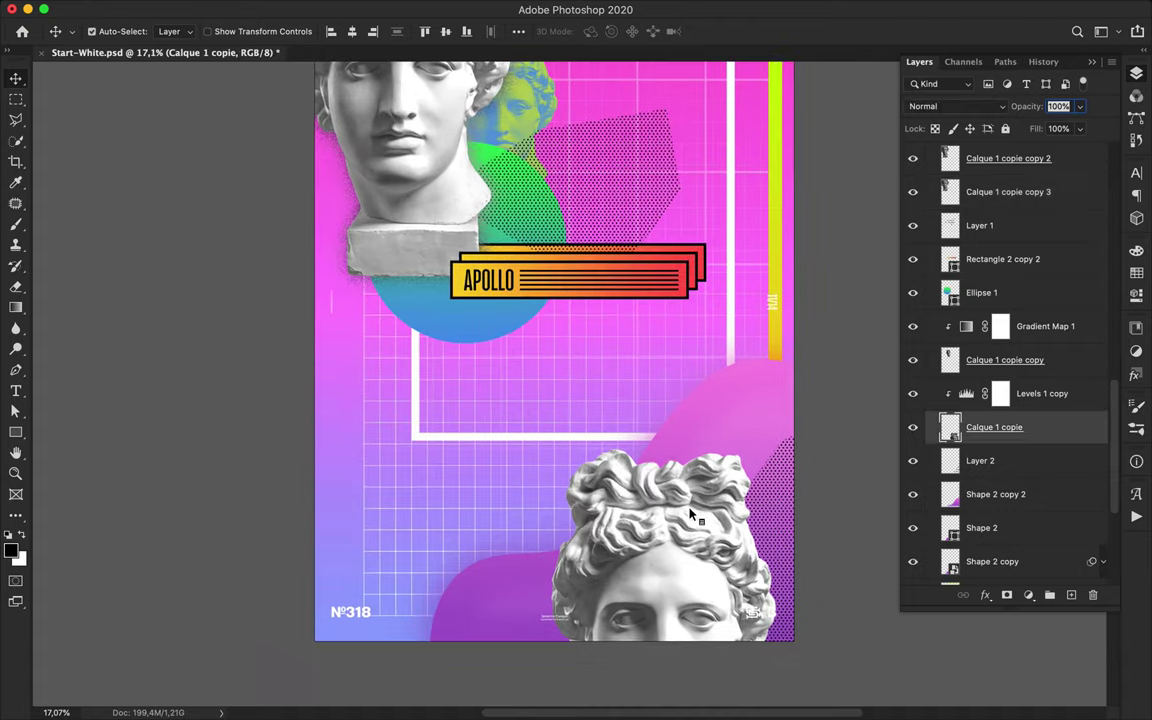
scroll(680, 567, "down", 2)
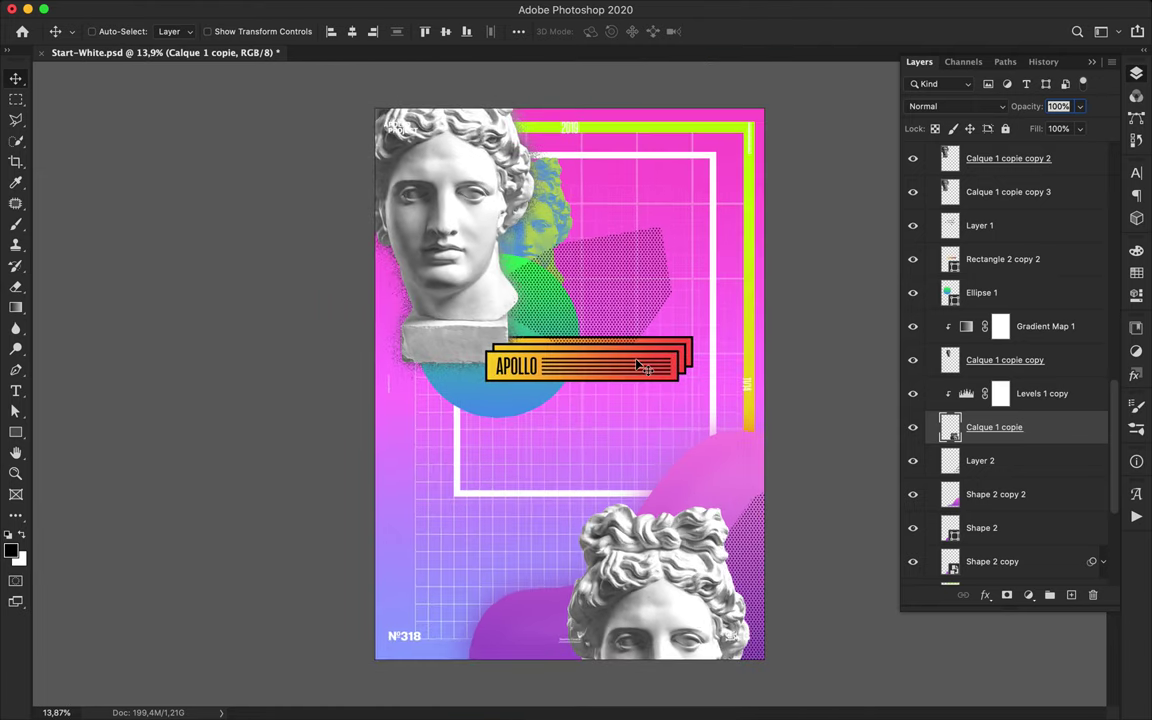
left_click(459, 234, "super")
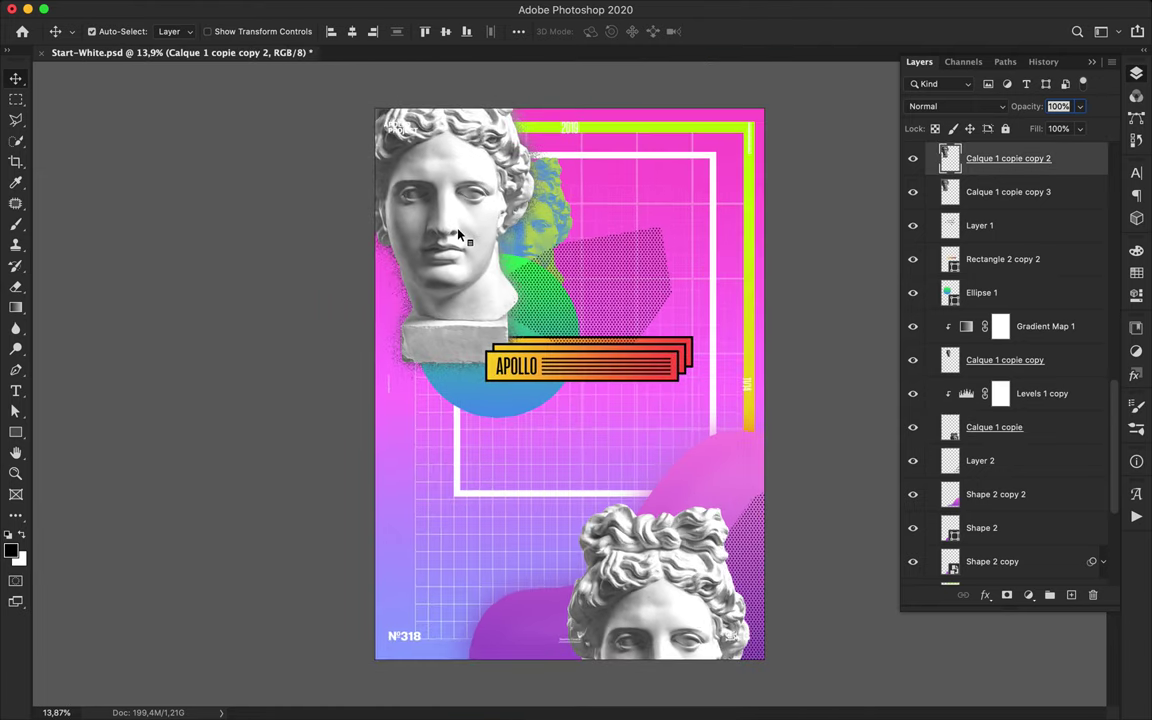
left_click(396, 275, "shift+super")
left_click(1037, 188)
left_click(1014, 167, "shift")
mouse_move(492, 234)
left_mouse_down()
mouse_move(452, 239)
mouse_move(483, 233)
mouse_move(481, 201)
mouse_move(487, 216)
left_mouse_up()
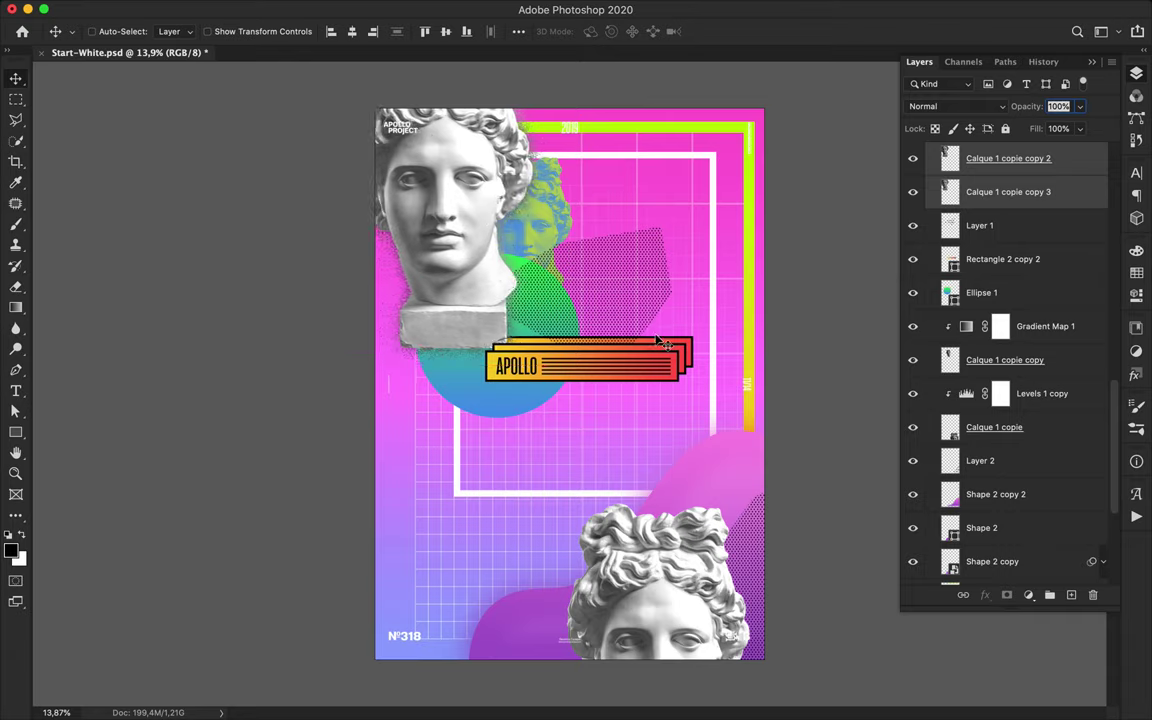
Step: Duplicate the banner's APOLLO text above the banner, change the copy to "365°" and colour it white
left_click_drag(531, 369, 618, 195)
double_click(618, 195)
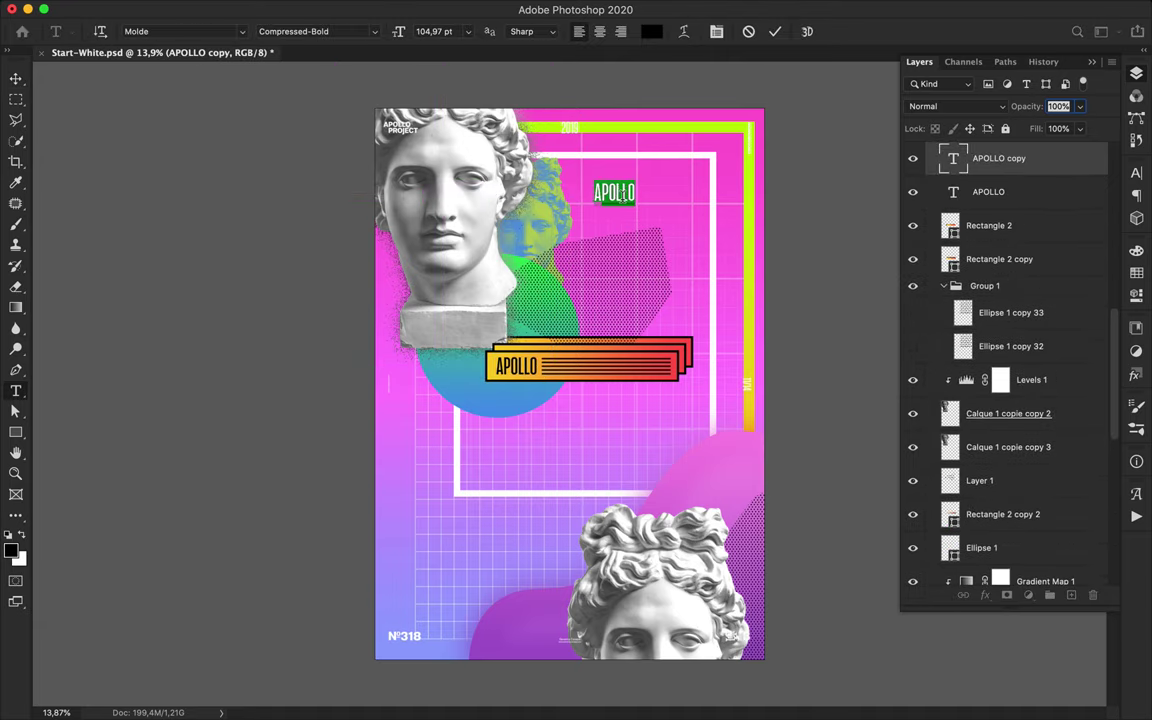
key("super+Return")
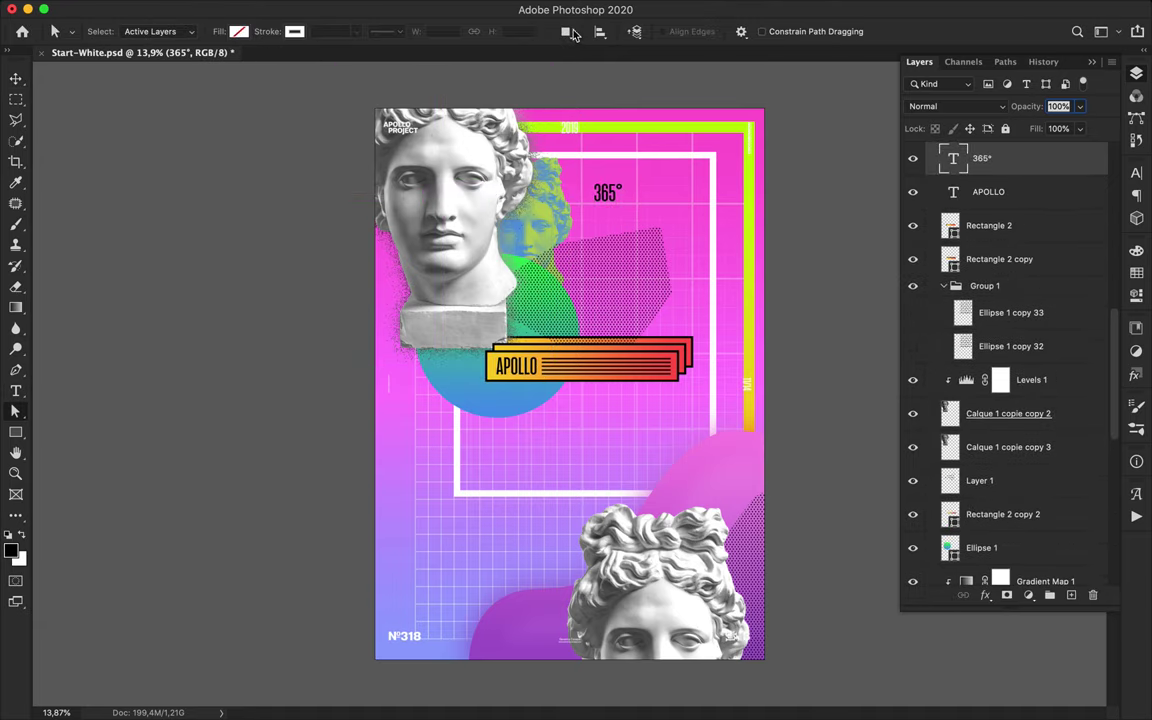
left_click(652, 31)
left_click_drag(618, 318, 586, 293)
left_click(980, 294)
Step: Enlarge the 365° text to about 1112 pt and position it across the upper right part of the poster
key("ctrl+t")
left_click_drag(624, 202, 900, 442)
left_click_drag(695, 368, 656, 312)
key("Return")
left_click_drag(721, 251, 805, 249)
Step: Shorten the large 365° text to "36"
key("t")
key("BackSpace")
key("BackSpace")
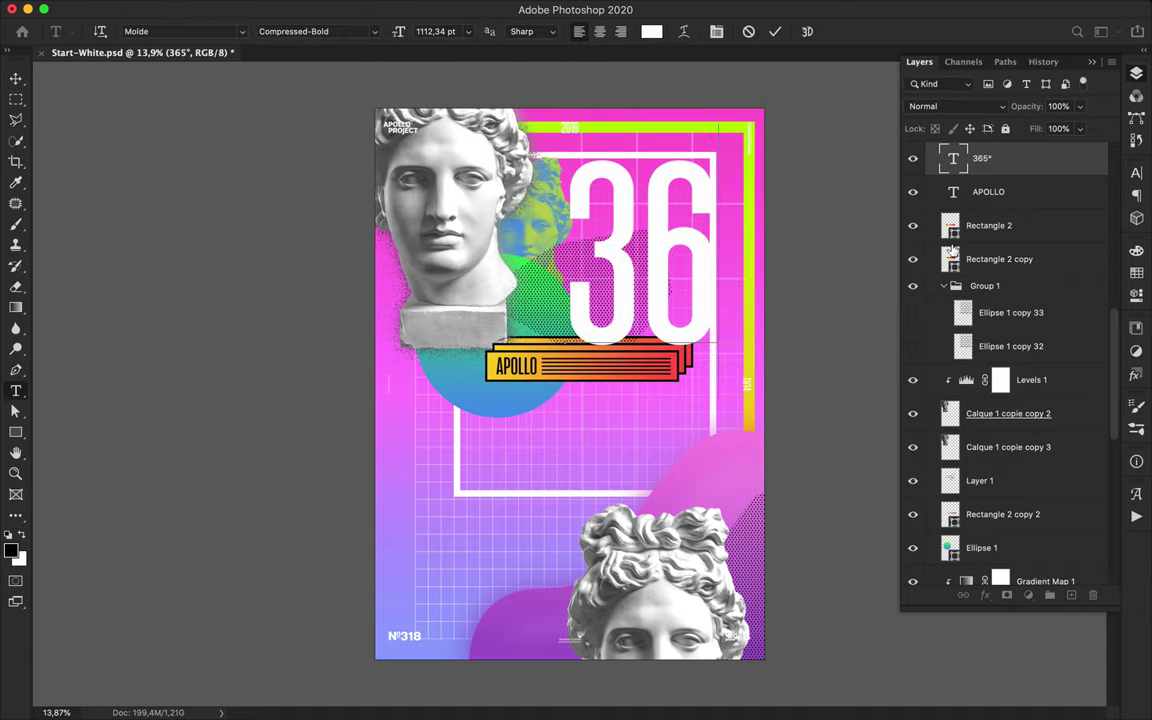
key("ctrl+Return")
Step: Nudge the large 36 up and left, and move its layer directly below the Ellipse 1 layer
key("v")
mouse_move(704, 273)
left_mouse_down()
mouse_move(710, 257)
mouse_move(700, 265)
left_mouse_up()
left_click_drag(1036, 170, 1036, 278)
scroll(1040, 240, "down", 3)
scroll(1040, 193, "up", 1)
left_click_drag(1023, 154, 1016, 430)
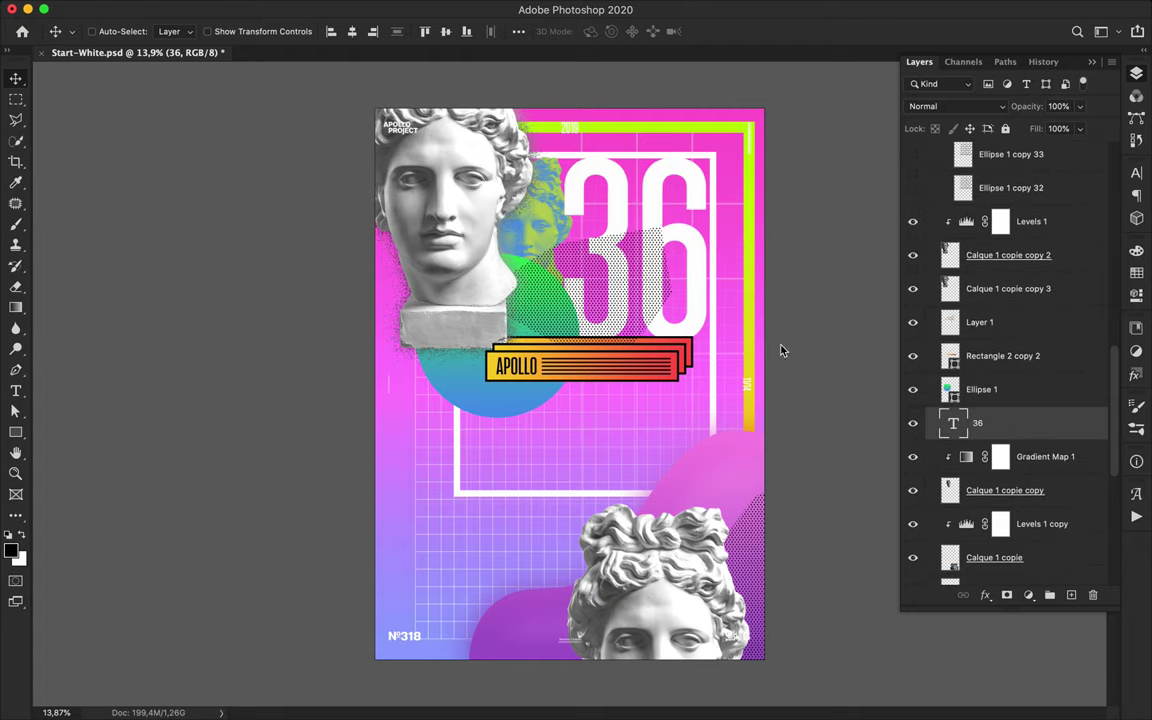
Step: Place the dotted patch layer between Ellipse 1 and the 36, and move the patch down beneath the banner
left_click_drag(990, 322, 1003, 400)
left_click(663, 285, "super")
left_click_drag(650, 285, 628, 333)
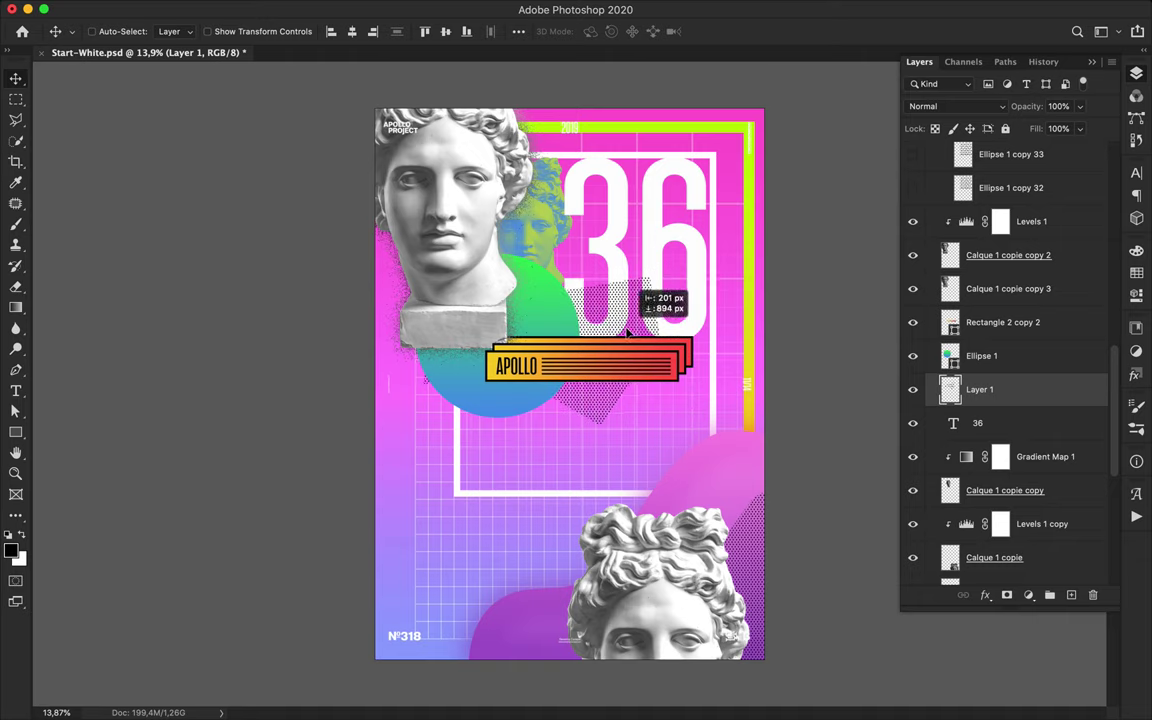
Step: Merge the small gradient-coloured bust with its Gradient Map 1 adjustment into one layer
left_click(540, 242, "super")
left_click_drag(550, 238, 685, 347)
key("super+z")
left_click(1042, 457, "shift")
key("super+e")
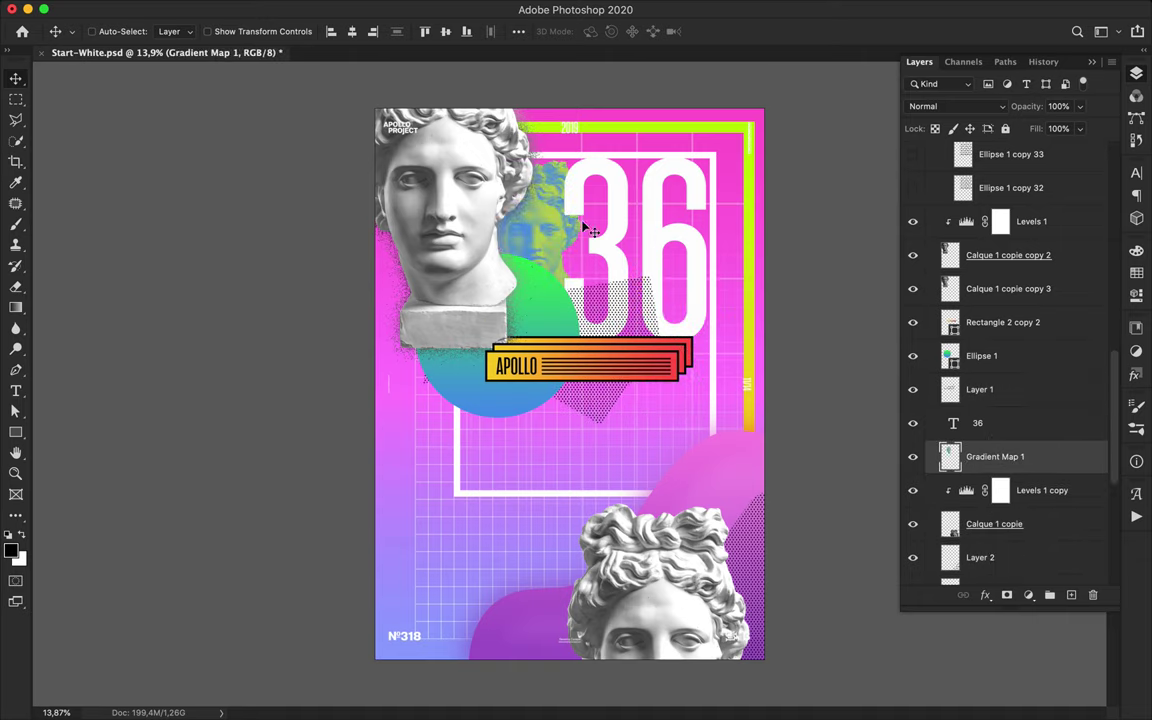
Step: Duplicate the merged gradient bust, turn the copy upside down and place it below the green circle
left_click_drag(554, 219, 586, 419, "alt")
key("super+t")
left_click_drag(507, 333, 650, 540, "shift")
left_click_drag(603, 484, 566, 474)
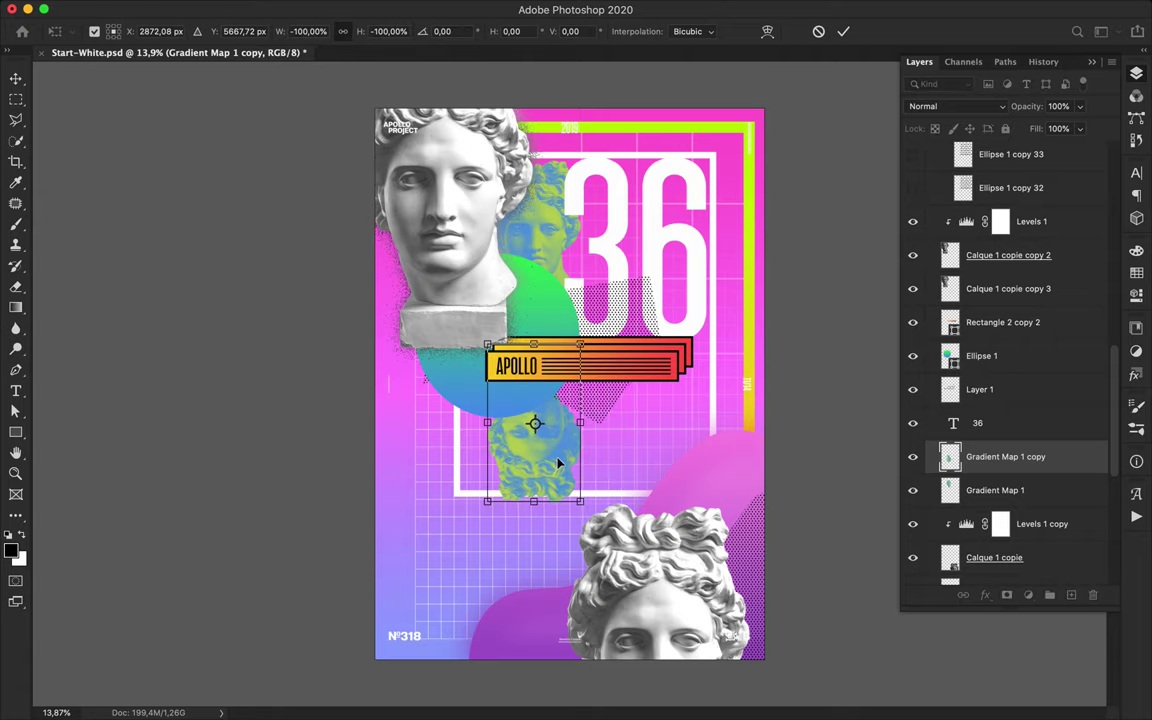
key("Return")
Step: Turn the large bust and its dissolved copy upside down and move them up so only the hair hangs from the poster's top edge
left_click(1032, 262)
left_click(1038, 286, "shift")
key("super+t")
left_click_drag(290, 322, 484, 122, "shift")
left_click_drag(452, 268, 453, 141)
key("Return")
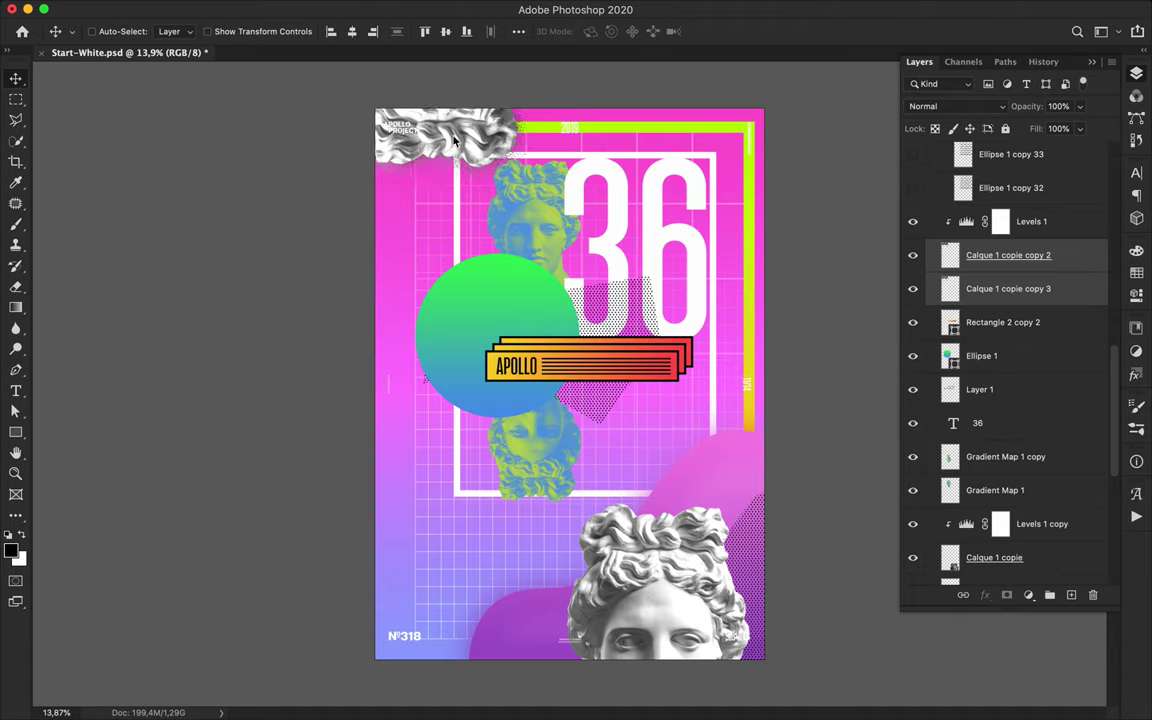
Step: Scale the small APOLLO PROJECT title texts to about 334% and position them just below the hanging hair
left_click(405, 131, "super")
left_click(404, 125, "shift+super")
left_click_drag(405, 127, 497, 243)
key("super+t")
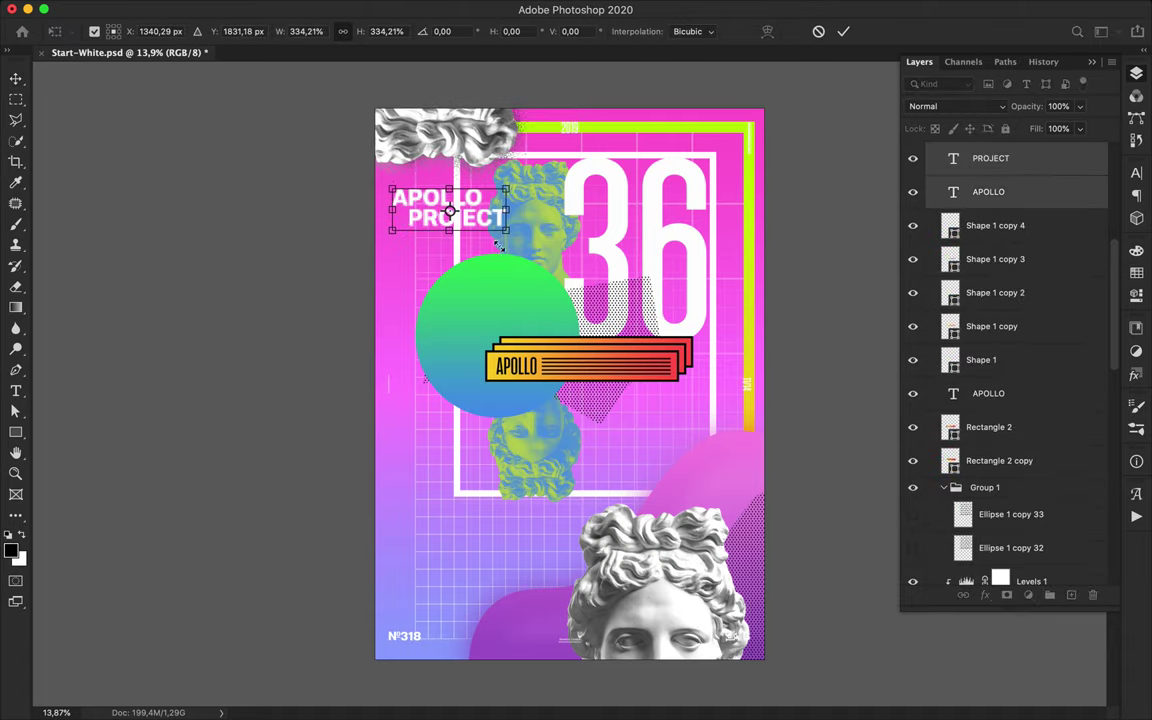
key("Return")
left_click_drag(450, 211, 480, 190)
Step: Move both title text layers beneath the large bust's dissolved copy and merge them into one layer
left_click_drag(1041, 187, 1040, 468)
left_click_drag(1036, 416, 996, 497)
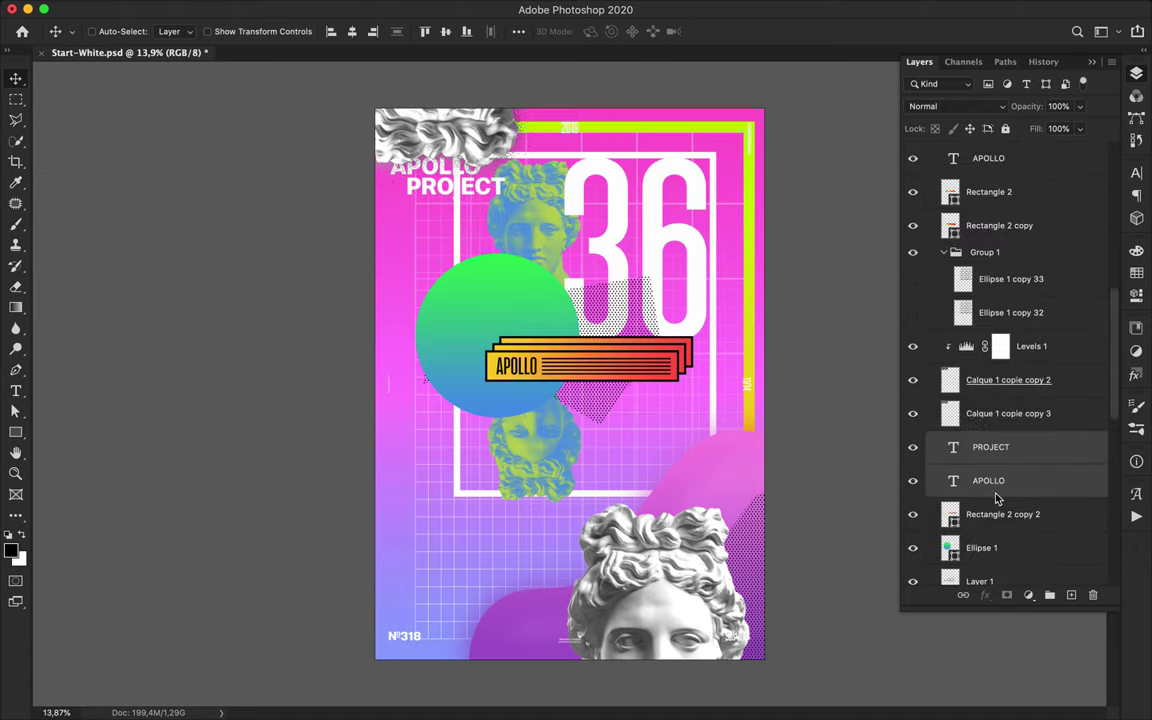
key("super+e")
Step: Duplicate the merged title straight down and delete the part of the original beyond the white frame's left edge
left_click_drag(493, 238, 493, 306)
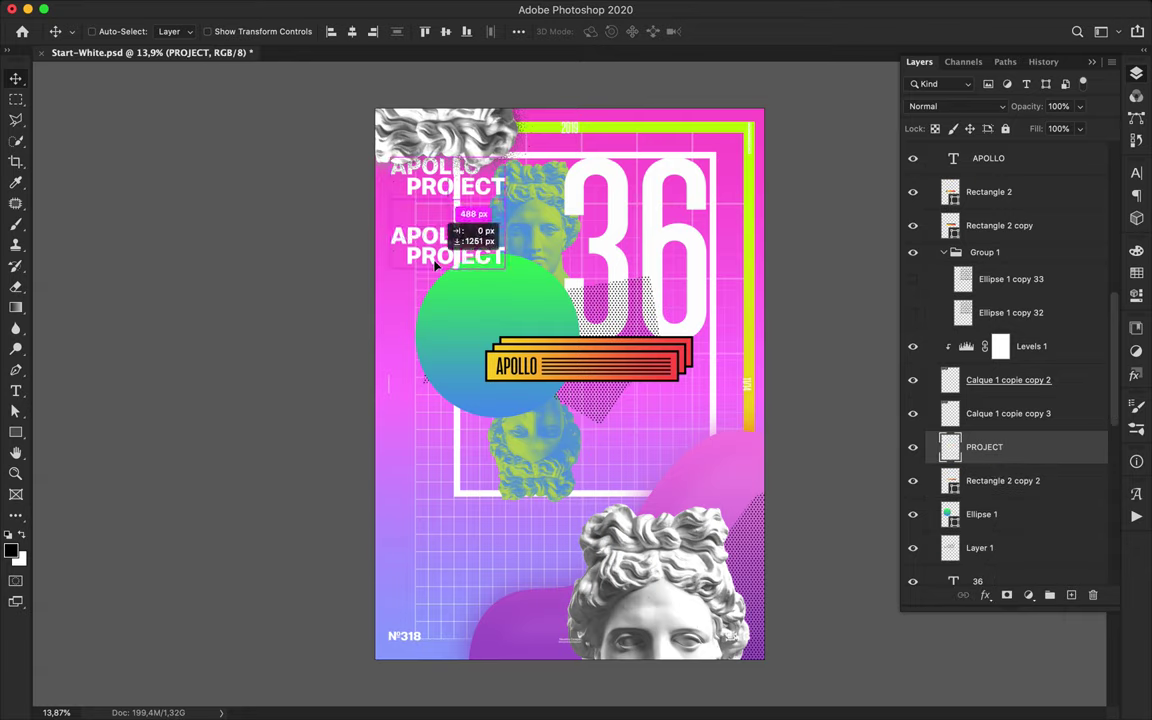
left_click(1030, 485)
key("m")
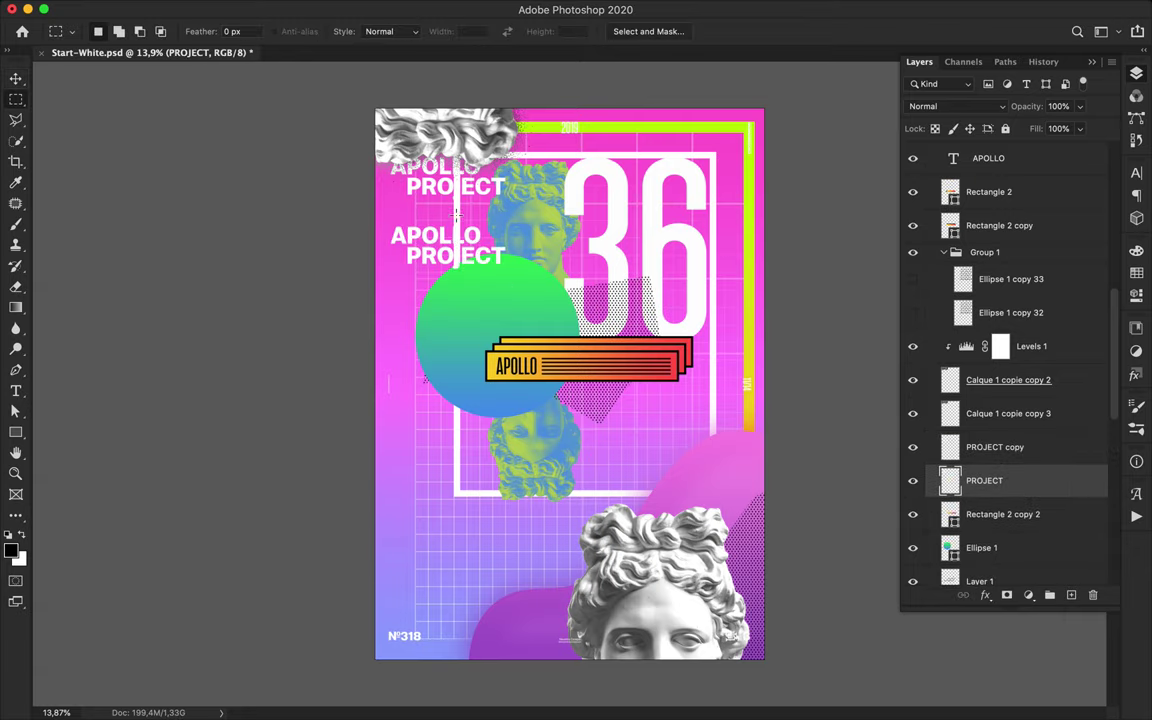
left_click_drag(458, 213, 555, 128)
key("BackSpace")
key("super+d")
Step: Delete the left part of the title copy up to the frame's edge and move the remaining part up
key("v")
left_click_drag(453, 248, 452, 236)
left_click(451, 257, "super")
key("m")
left_click_drag(360, 180, 456, 325)
key("BackSpace")
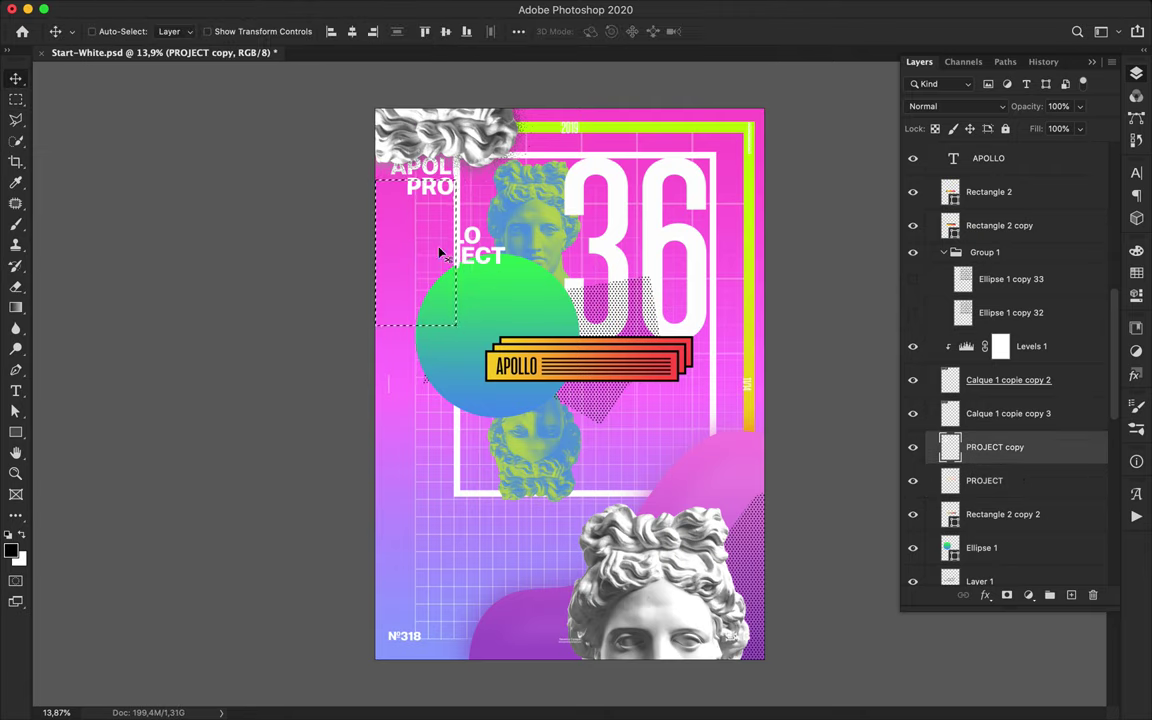
key("super+d")
left_click_drag(484, 245, 484, 224)
Step: Scale down the title's left half and fit it together with the right half at the frame's left edge
key("alt+bracketleft")
key("ctrl+t")
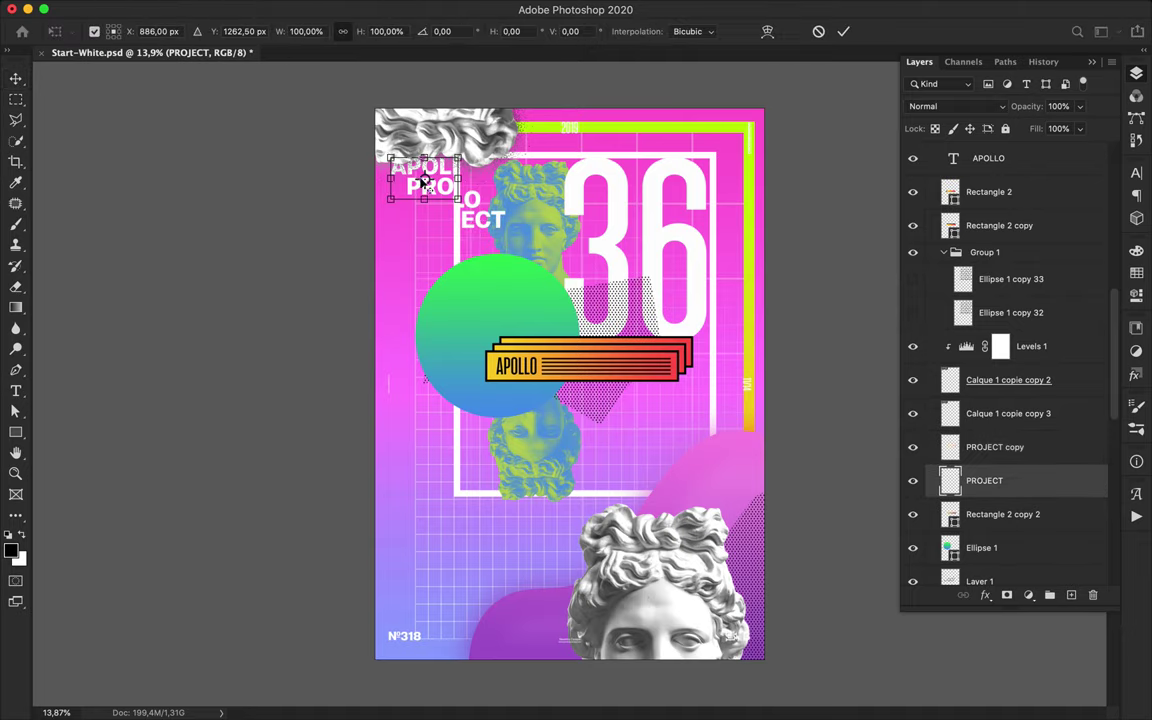
left_click_drag(412, 163, 442, 185)
key("Return")
mouse_move(472, 222)
left_mouse_down()
mouse_move(482, 210)
mouse_move(469, 225)
mouse_move(469, 209)
left_mouse_up()
left_click(482, 223, "super")
Step: Shift the green circle up and left, and raise all layers of the stacked APOLLO banner over the 36's lower edge
left_click_drag(505, 300, 478, 268)
left_click(538, 340)
scroll(990, 300, "up", 4)
left_click(998, 411)
left_click(944, 437)
left_click(988, 344, "shift")
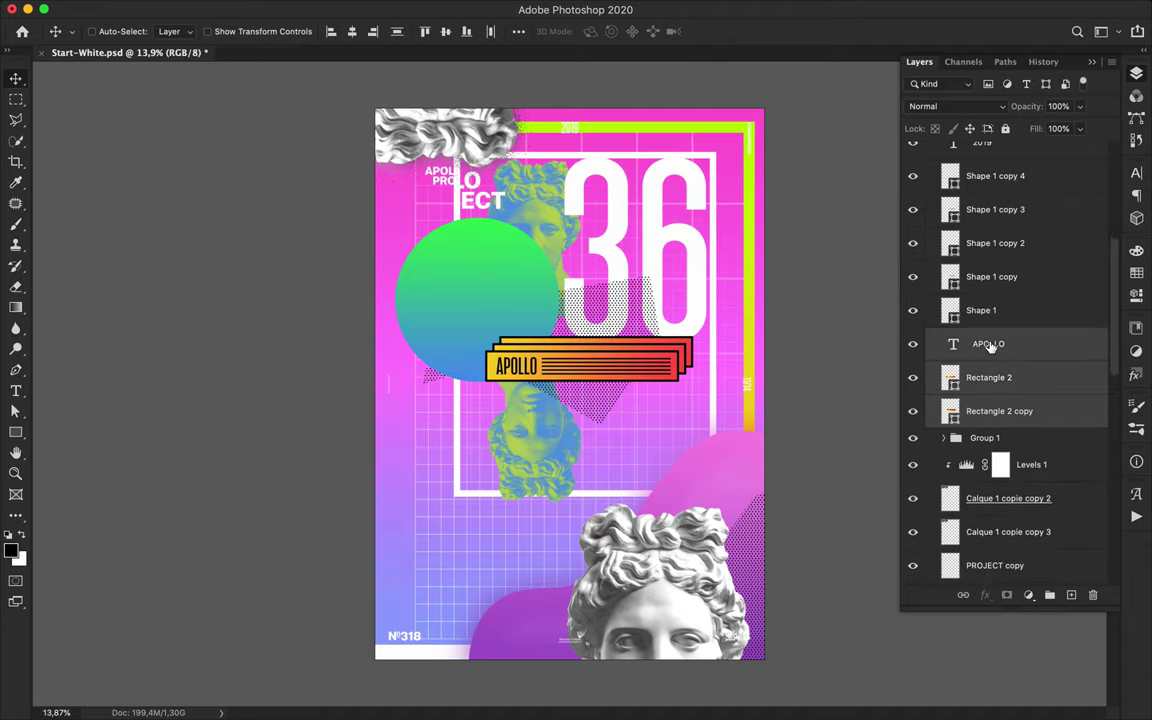
left_click(973, 180, "shift")
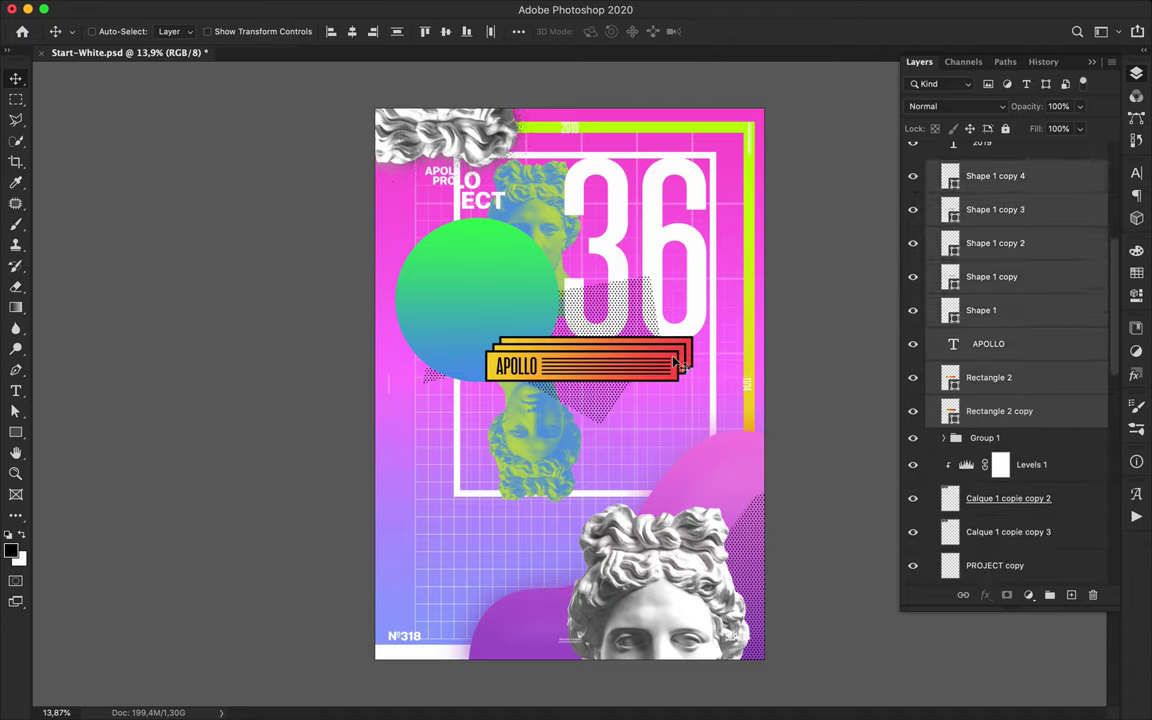
scroll(987, 185, "up", 5)
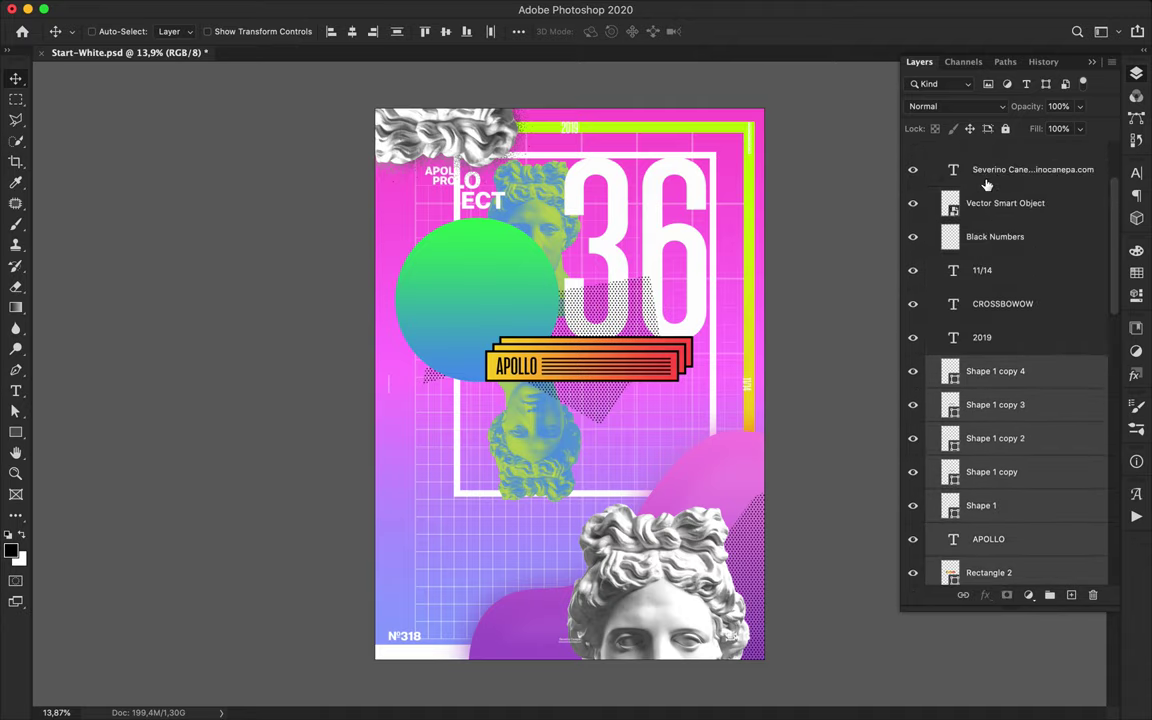
scroll(987, 185, "up", 3)
key("super+t")
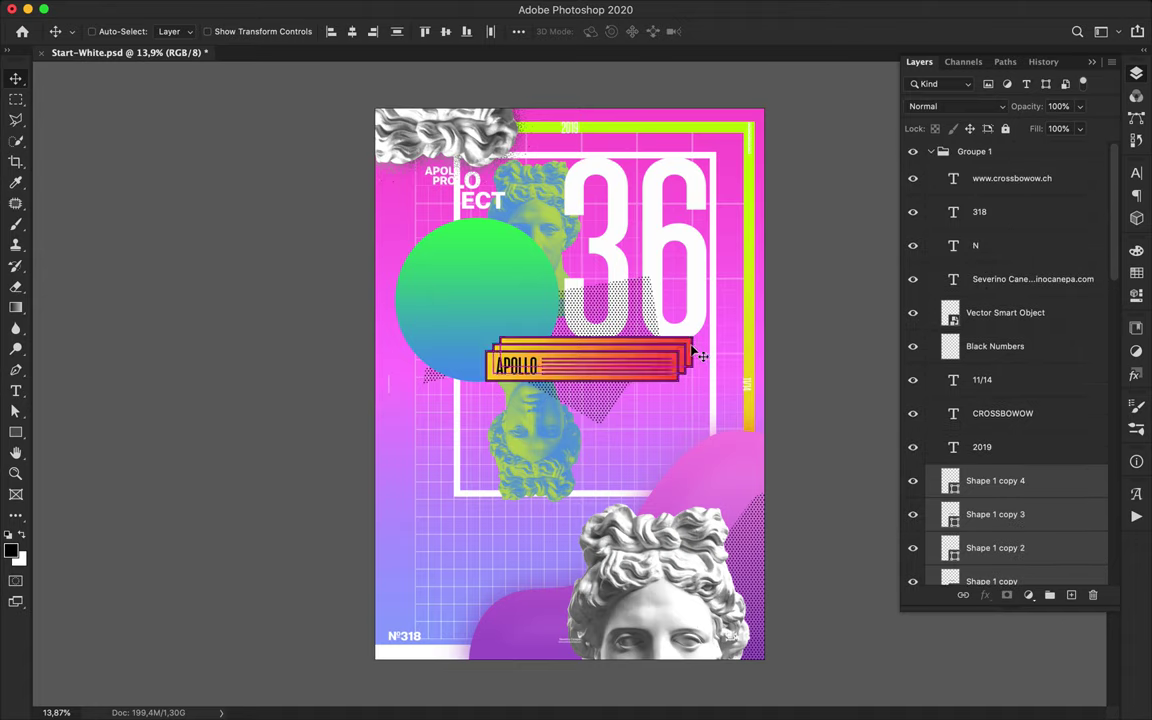
mouse_move(648, 377)
left_mouse_down()
mouse_move(648, 338)
mouse_move(648, 352)
left_mouse_up()
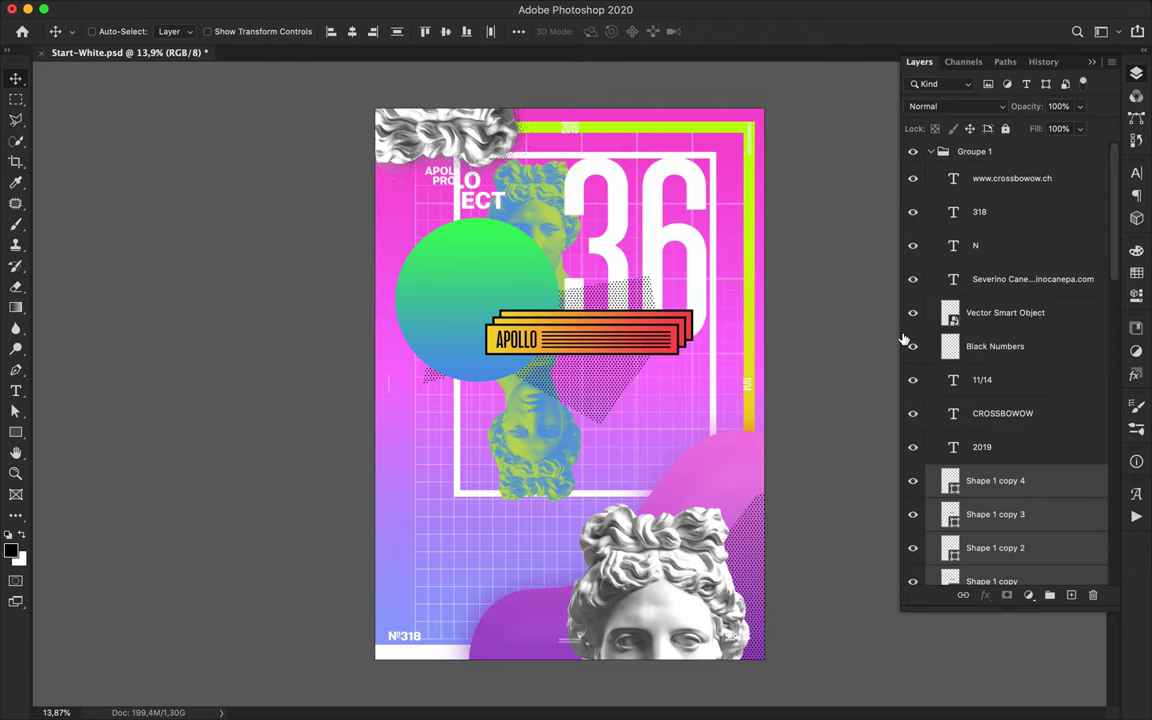
Step: Move the 36 layer between Rectangle 2 copy and Group 1, and shift the number slightly right
left_click(666, 252, "super")
scroll(1000, 536, "down", 4)
left_click_drag(1012, 375, 995, 191)
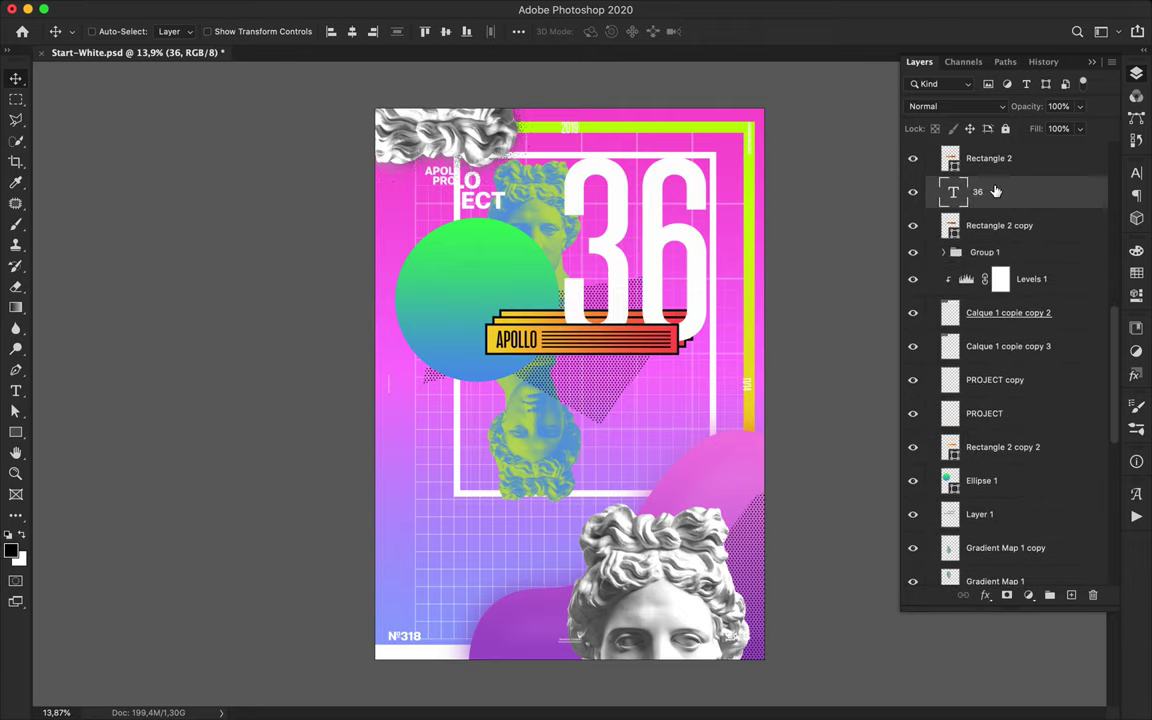
scroll(1004, 206, "up", 2)
mouse_move(1003, 256)
left_mouse_down()
mouse_move(1002, 216)
mouse_move(995, 271)
left_mouse_up()
left_click_drag(995, 264, 995, 299)
left_click_drag(690, 259, 702, 267)
Step: Draw a small corner shape between the 6 and the white frame with the Pen tool and adjust its stroke and fill
key("p")
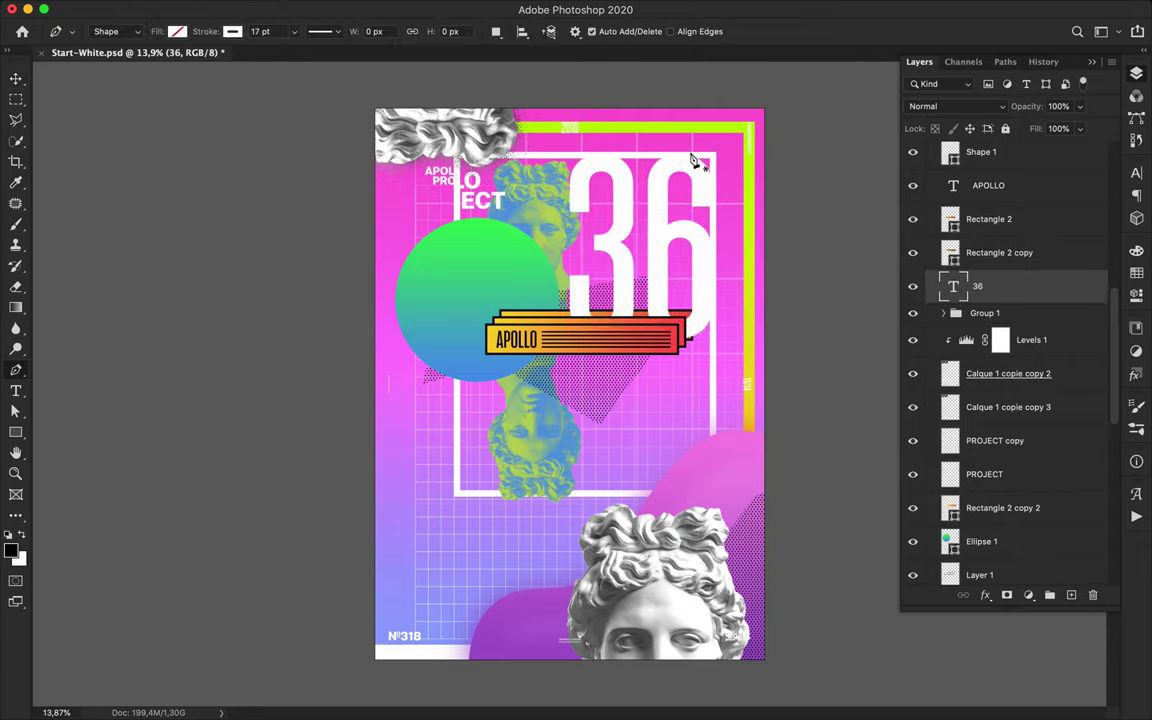
left_click(690, 155)
left_click(691, 156)
key("a")
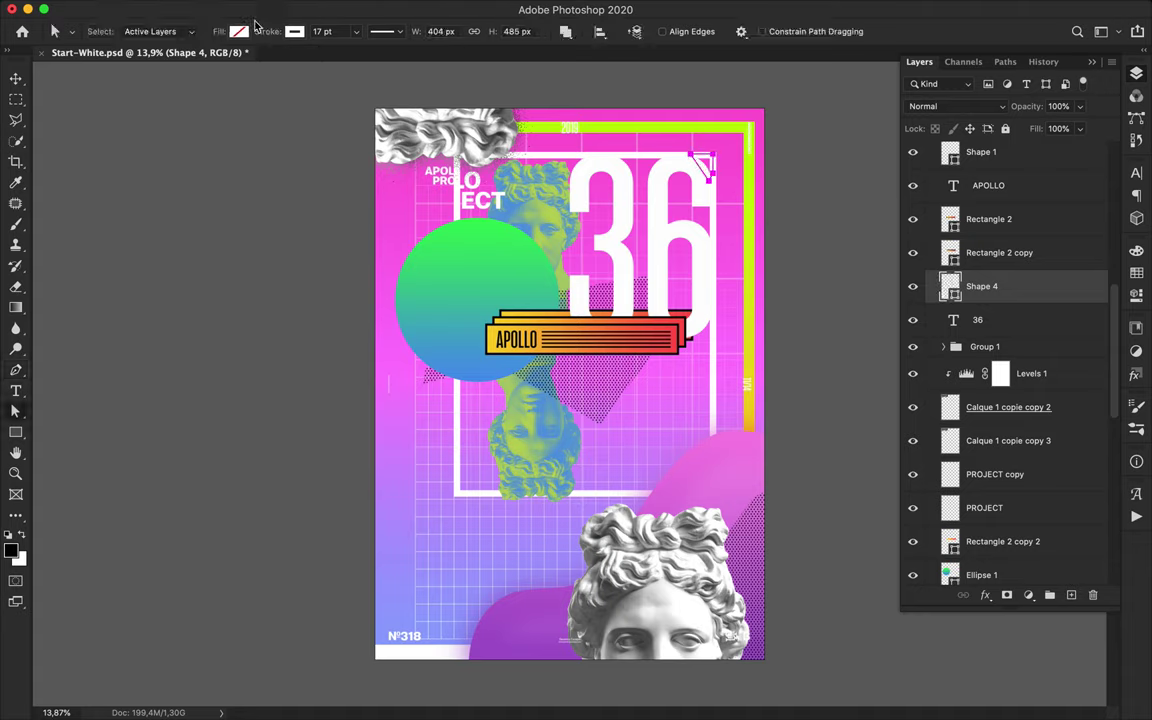
left_click(293, 32)
left_click(195, 64)
left_click(238, 32)
key("v")
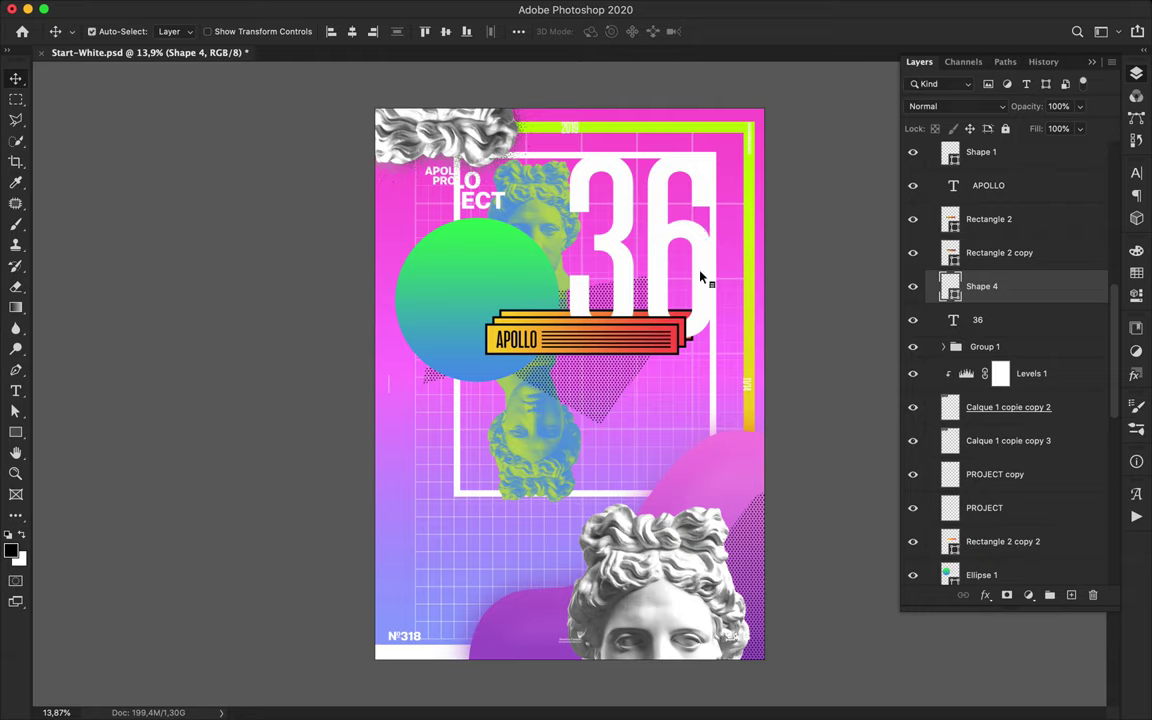
Step: Duplicate the large 36, scale the copy down and place it over the lower right of the 6
left_click(661, 260, "super")
left_click_drag(661, 260, 743, 340)
key("super+t")
left_click_drag(800, 473, 728, 365)
key("Return")
key("5")
key("0")
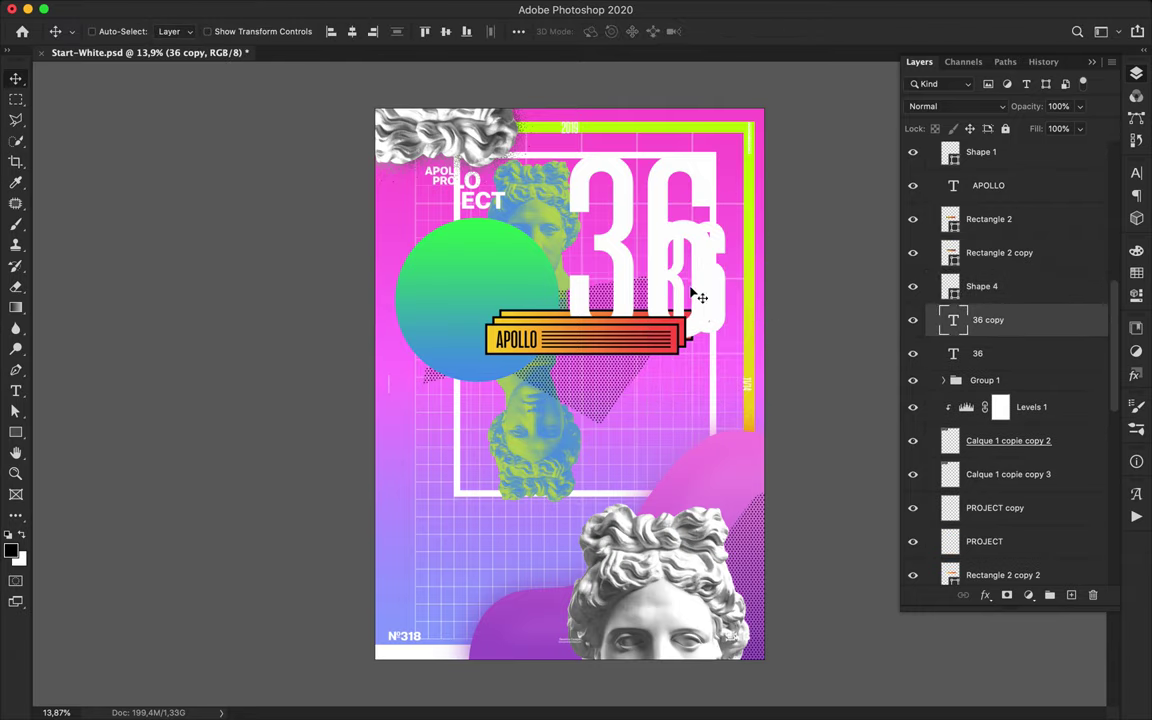
Step: Change the smaller number copy to "5°" and move it right beside the large 36
key("t")
double_click(690, 292)
type("5°")
key("super+Return")
key("v")
left_click_drag(668, 294, 735, 298)
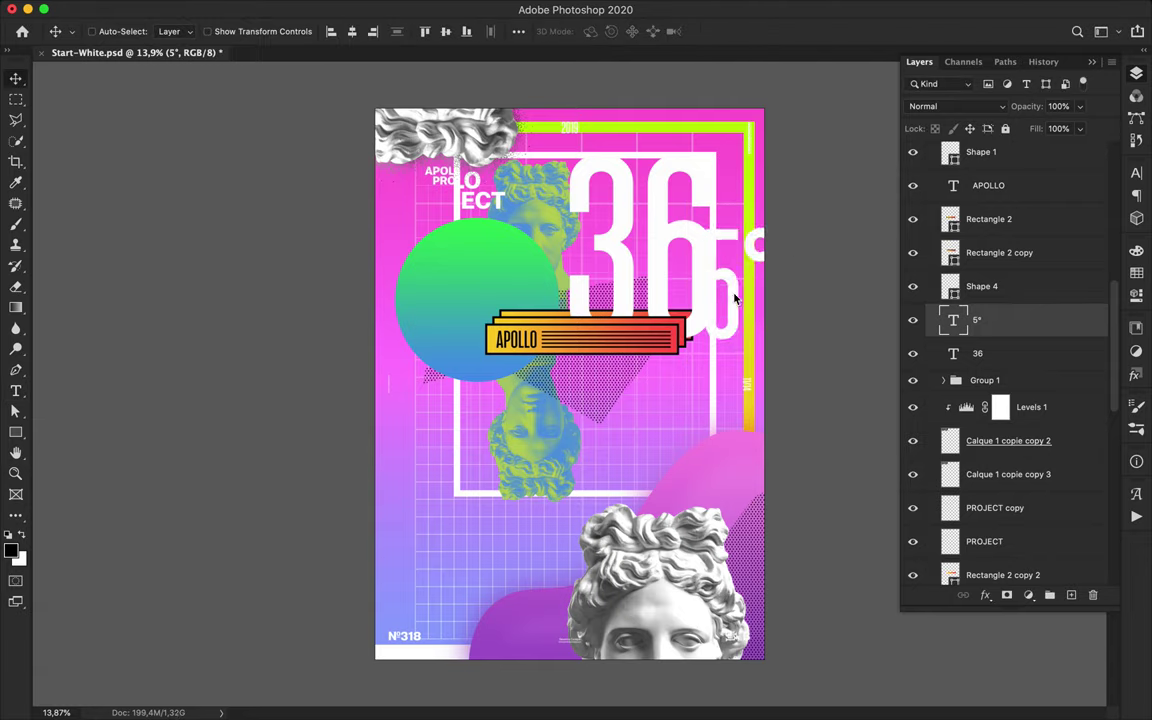
left_click(697, 578, "super")
left_click_drag(706, 599, 570, 325)
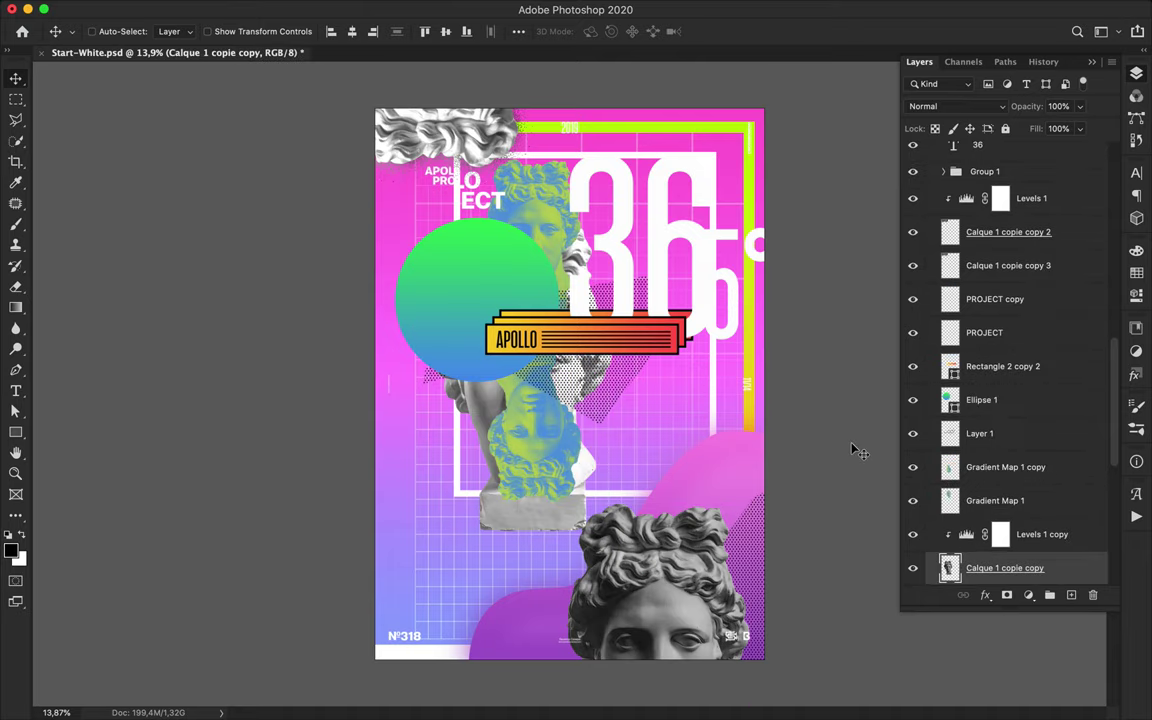
key("super+z")
Step: Merge the bust at the poster's bottom with its Levels 1 copy adjustment into one layer
scroll(1032, 505, "down", 5)
left_click(1042, 285)
left_click(1043, 265, "shift")
key("super+e")
left_click_drag(1043, 265, 1029, 237)
Step: Duplicate the merged bust higher up on the poster and delete the part of the copy below the frame's bottom edge
left_click_drag(568, 528, 543, 365)
key("m")
left_click_drag(492, 497, 749, 666)
key("Delete")
key("super+d")
Step: Scale the cropped bust copy to about 65% and move its layer beneath the Rectangle 3 layer
key("v")
key("ctrl+t")
left_click_drag(505, 344, 568, 397)
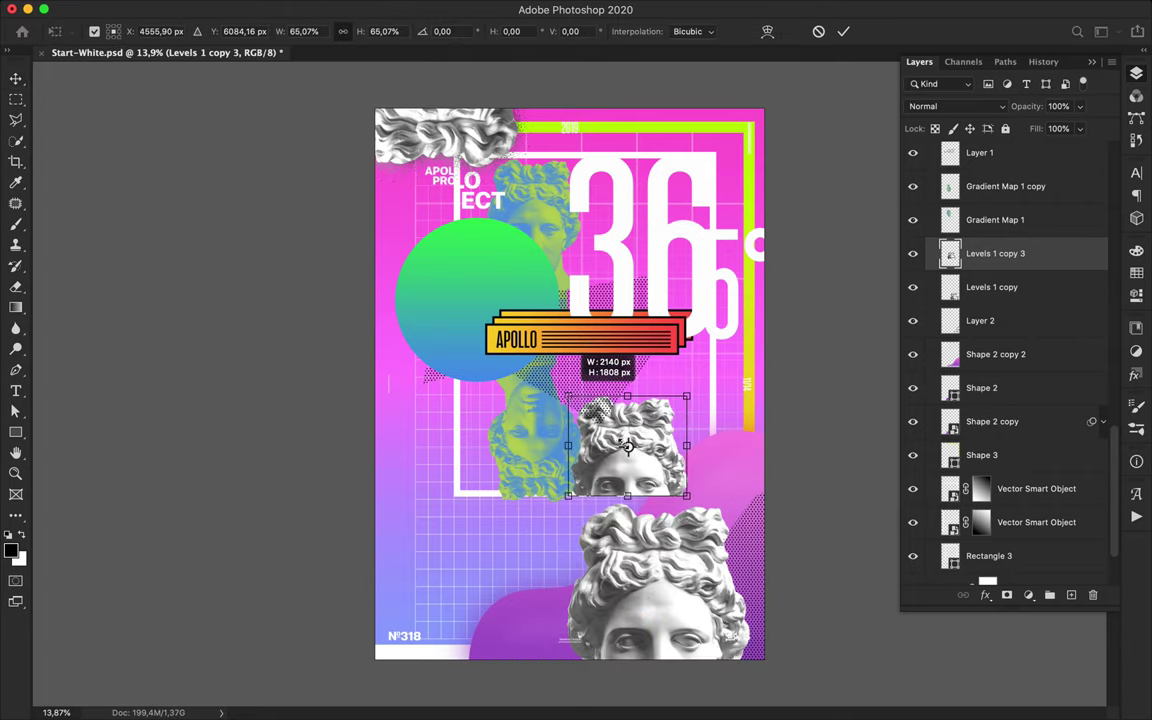
key("Return")
left_click_drag(995, 253, 930, 471)
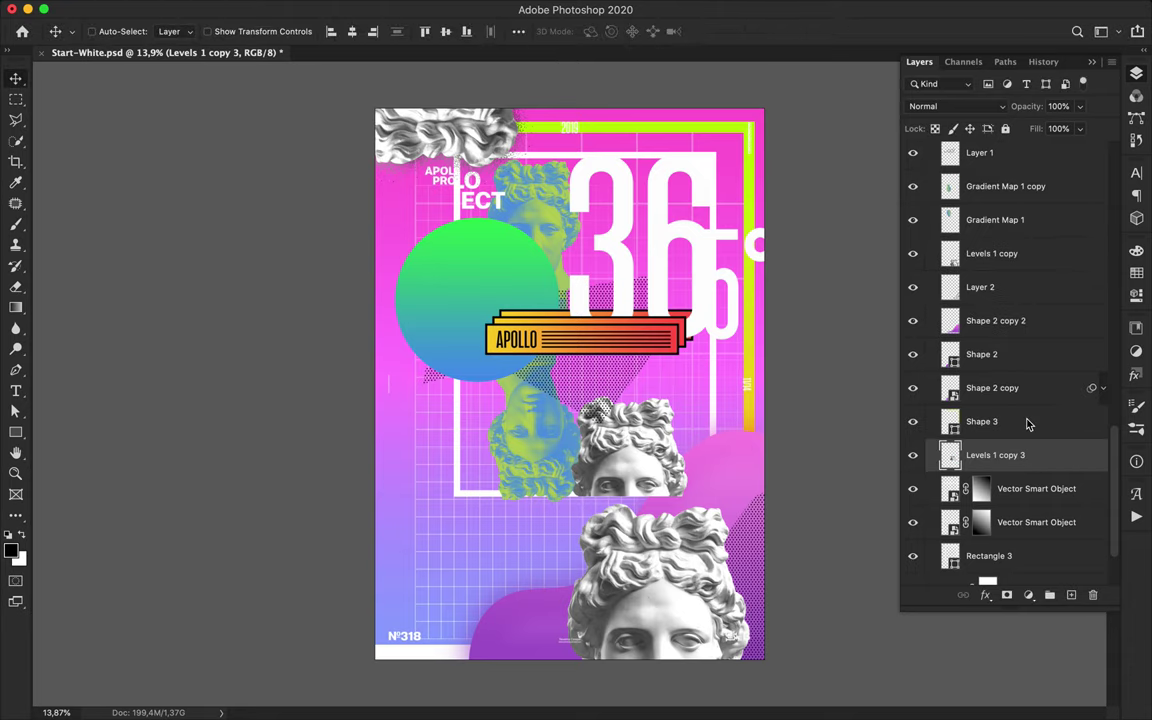
scroll(1030, 458, "down", 3)
left_click_drag(1024, 369, 1025, 484)
Step: Shrink the cropped bust further and set it behind the wavy shape at the frame's lower right
left_click_drag(574, 476, 648, 477)
key("ctrl+t")
left_click_drag(699, 391, 677, 430)
key("Return")
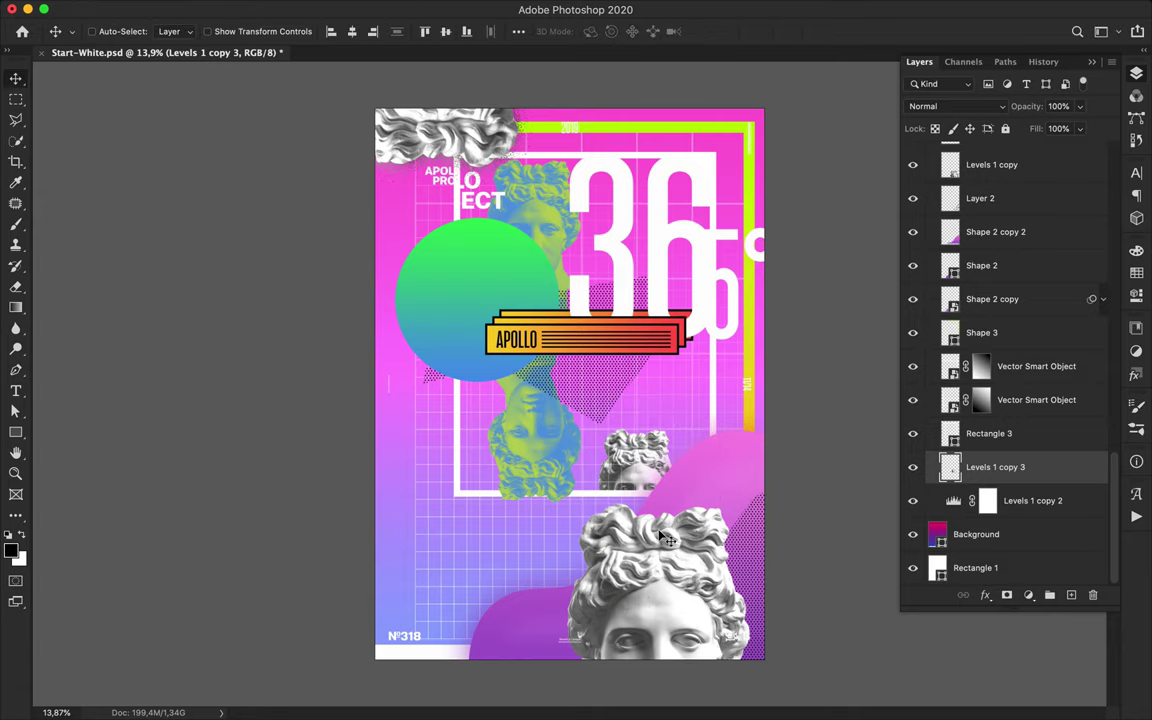
Step: Scale down the bust at the poster's bottom edge
left_click(665, 537, "ctrl")
key("ctrl+t")
left_click_drag(657, 507, 654, 533)
key("Return")
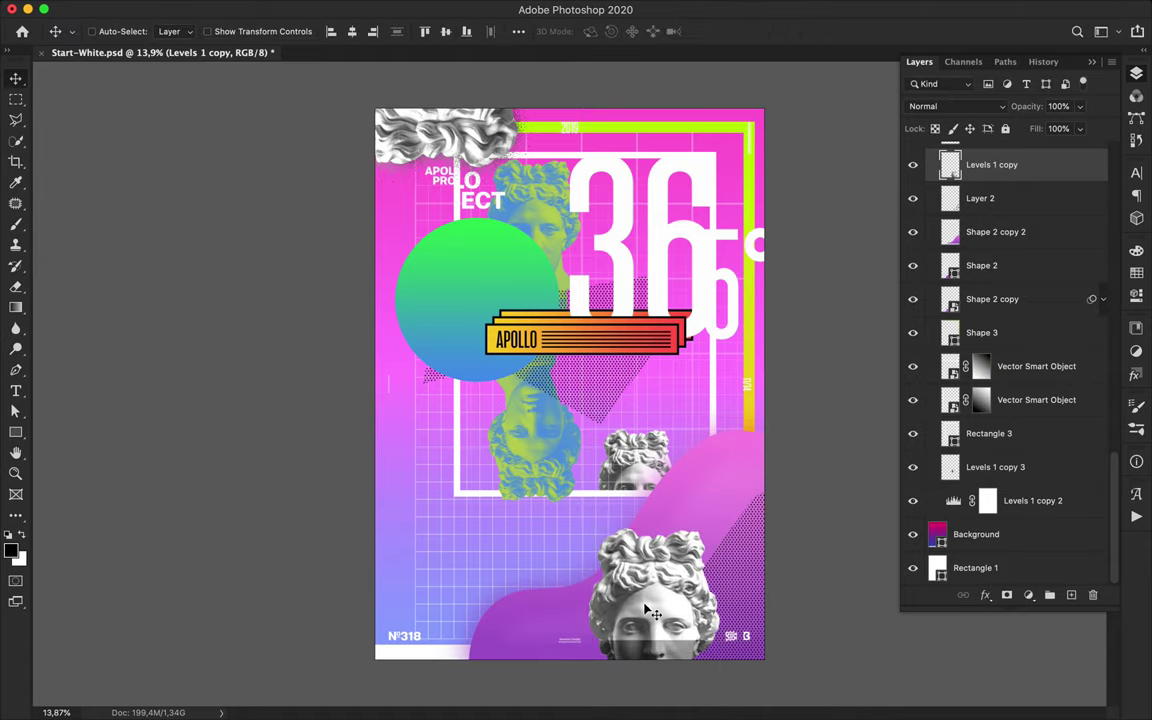
Step: Enlarge the upside-down gradient bust so its hair extends below the white frame
left_click(554, 455, "super")
key("super+t")
left_click_drag(535, 501, 537, 572)
key("Return")
Step: Scale down the upright gradient bust beside the 36 and nudge it slightly up
left_click(545, 209, "super")
key("super+t")
left_click_drag(534, 160, 535, 191)
left_click_drag(538, 219, 538, 215)
key("Return")
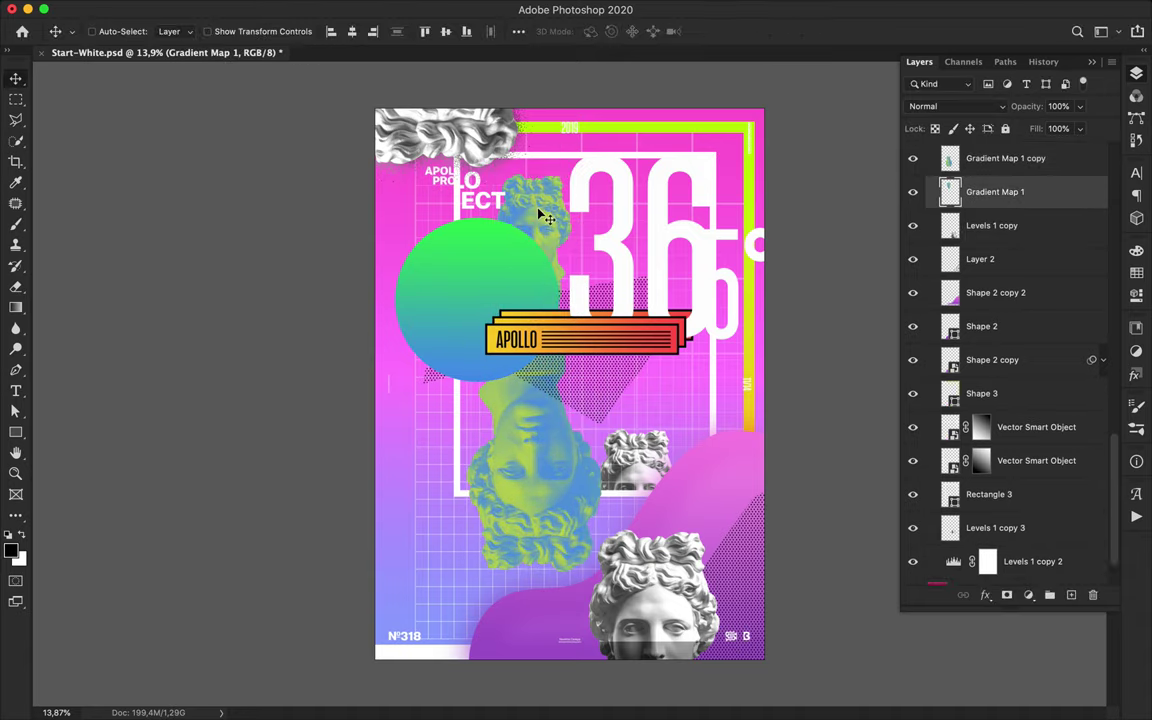
Step: Rearrange the busts and green circle, shifting the inverted gradient bust up and right and the upright one behind the 3
left_click_drag(665, 453, 657, 445)
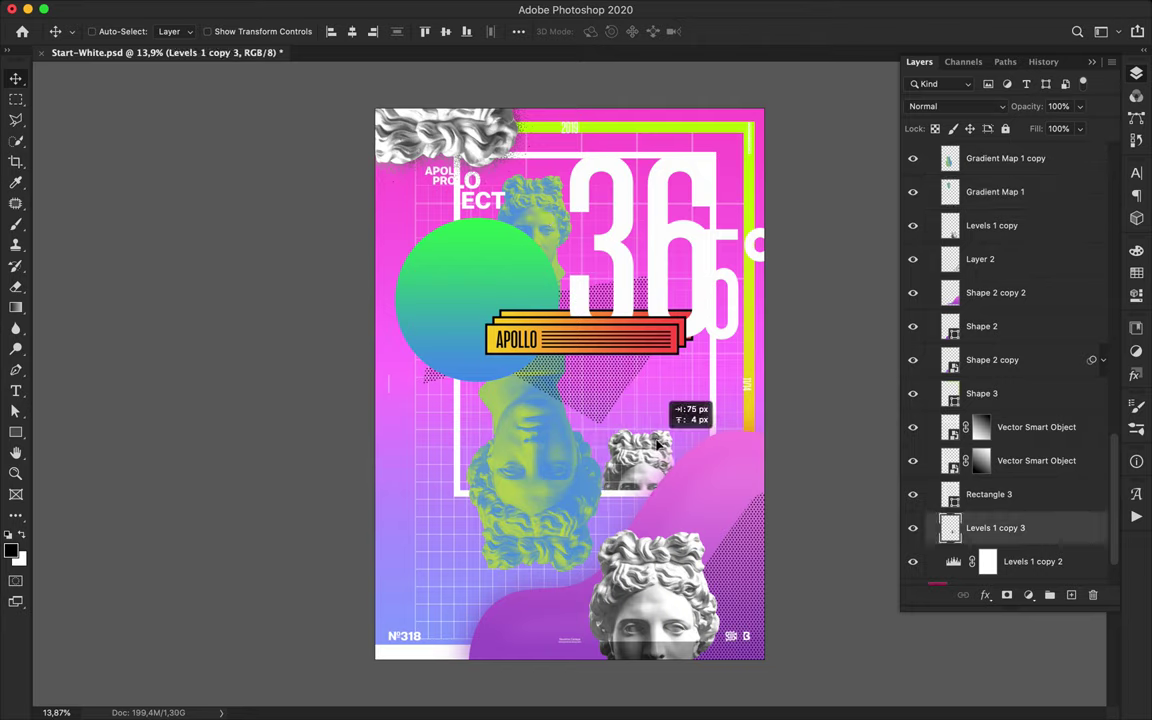
left_click(654, 616)
left_click_drag(546, 506, 574, 444)
left_click_drag(455, 314, 487, 310)
left_click_drag(520, 225, 590, 205)
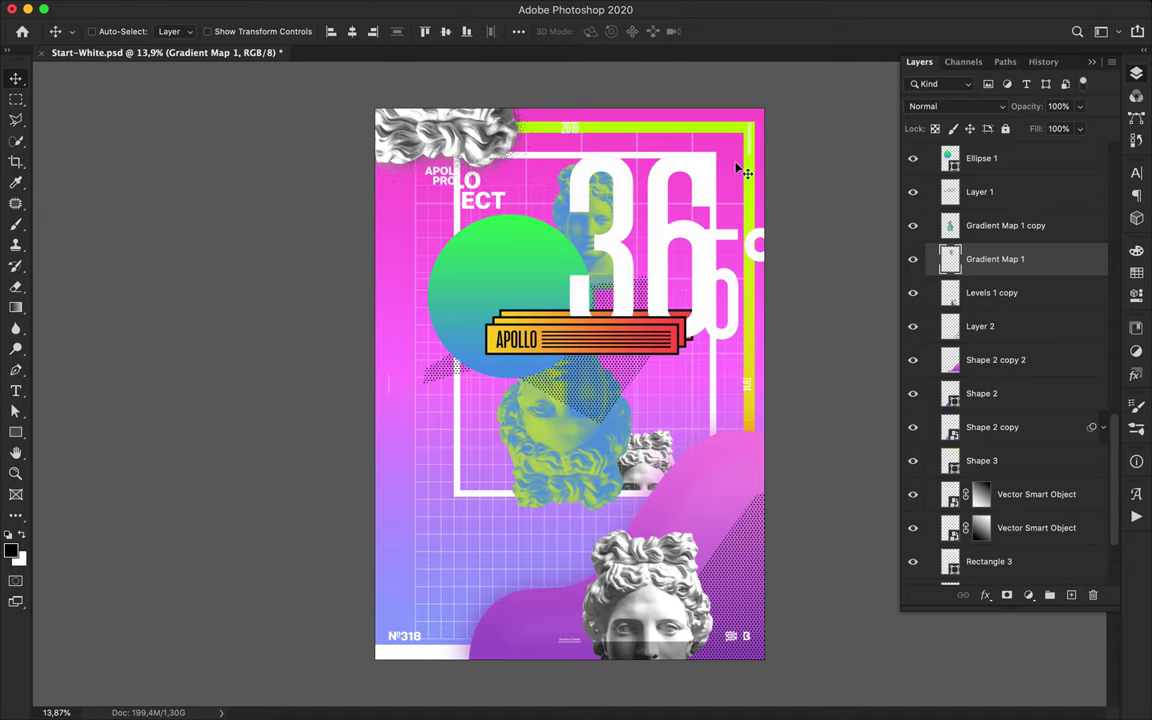
Step: Select the hanging hair bust together with its dissolved copy and move both to the poster's upper right corner
left_click(525, 150, "super")
right_click(993, 198)
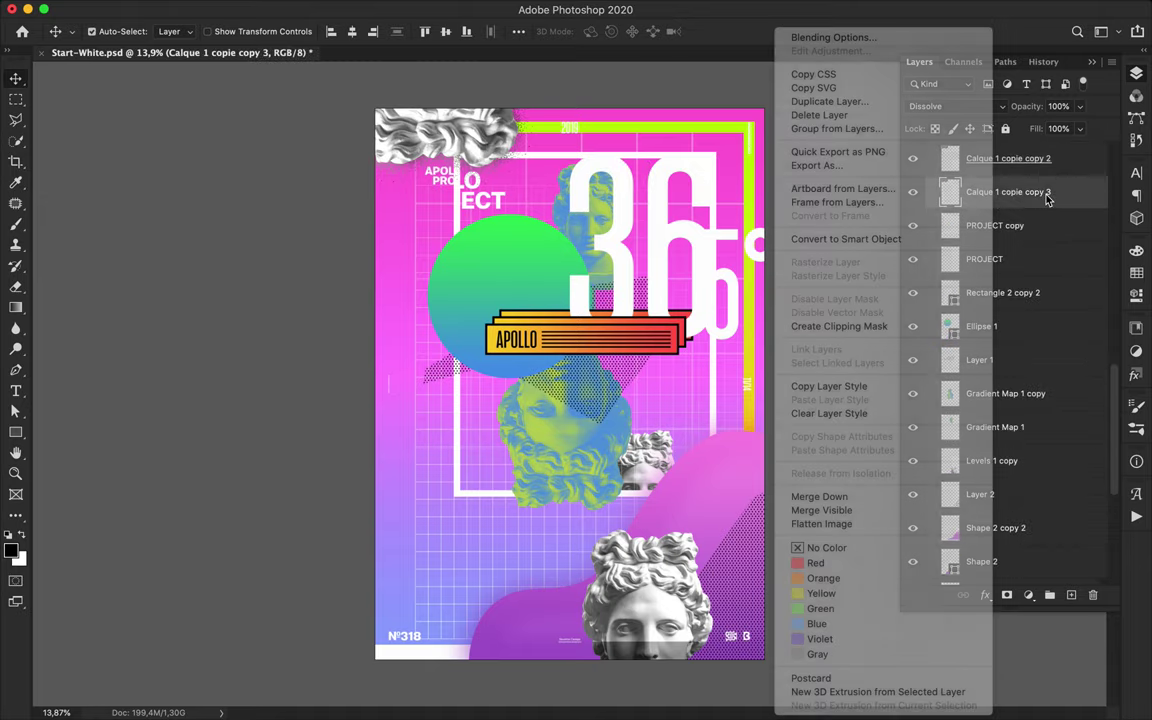
left_click(955, 157, "super")
left_click_drag(471, 146, 748, 131)
left_click_drag(997, 192, 968, 218)
key("super+z")
scroll(1021, 376, "down", 3)
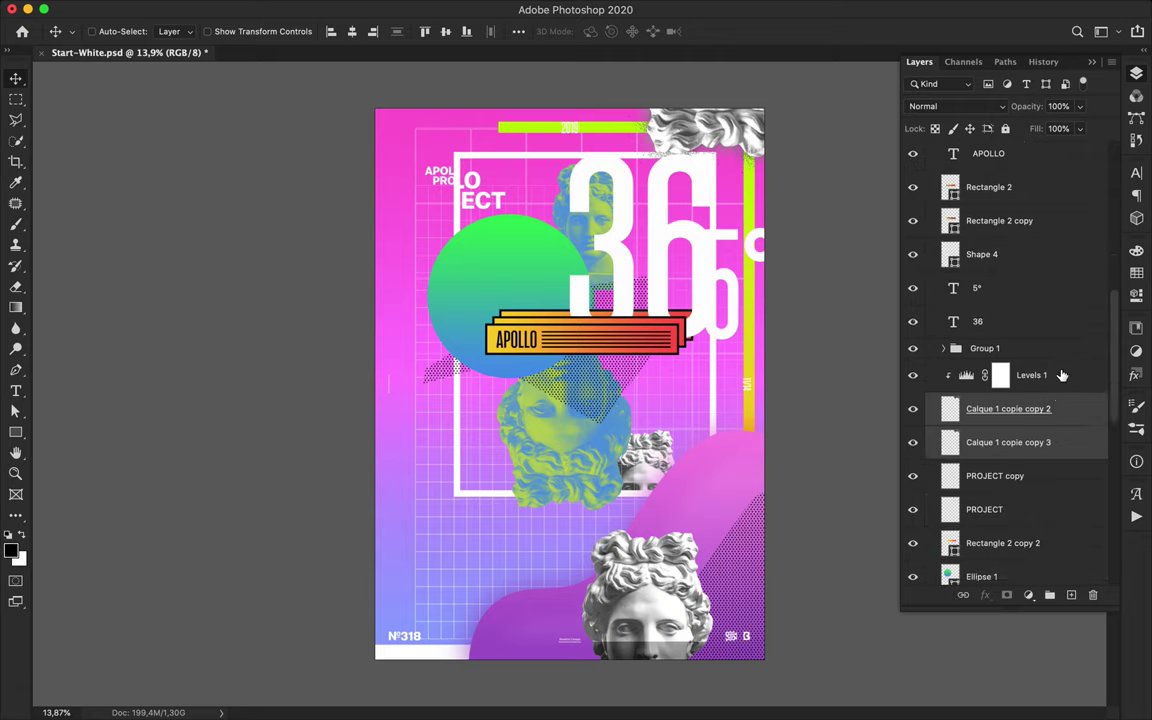
Step: Merge the Levels adjustment into the hair bust layer, raise it with its dissolved copy in the layer stack, and nudge both down-right
left_click(1057, 382)
left_click(1060, 415, "shift")
key("super+e")
left_click(1054, 414, "shift")
left_click_drag(1052, 410, 1019, 172)
mouse_move(717, 128)
left_mouse_down()
mouse_move(717, 146)
mouse_move(727, 141)
left_mouse_up()
Step: Extend the start point of the green line along the poster's top to the poster's left edge
left_click(522, 133)
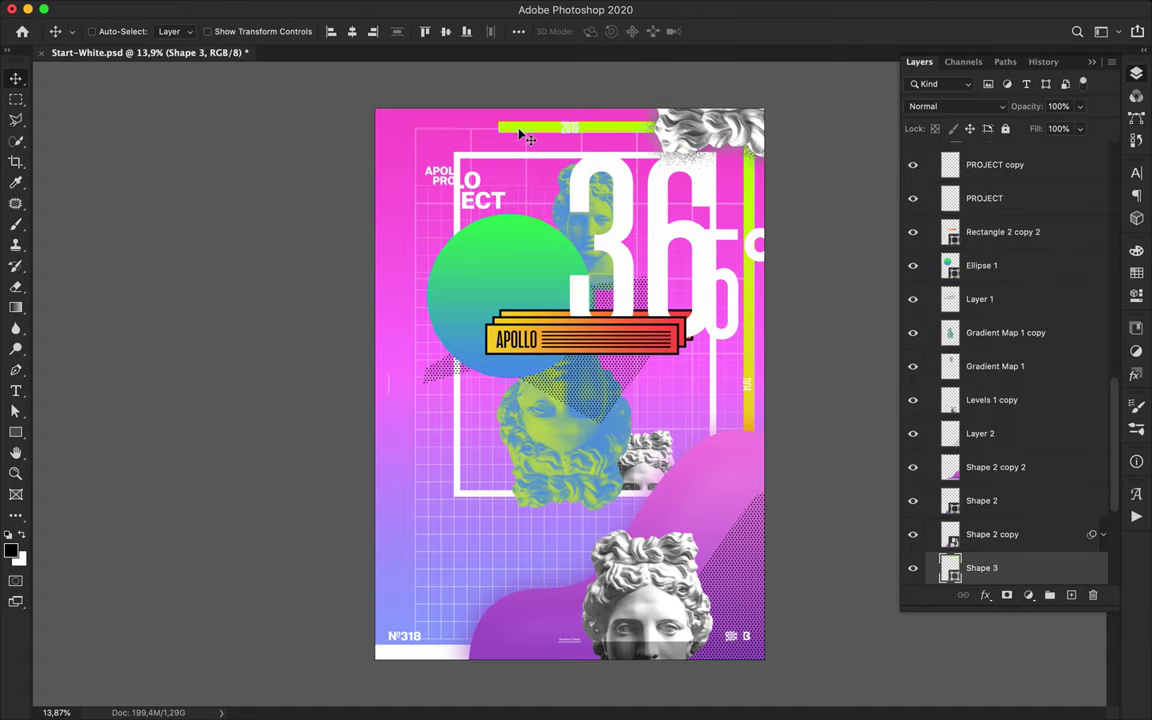
key("a")
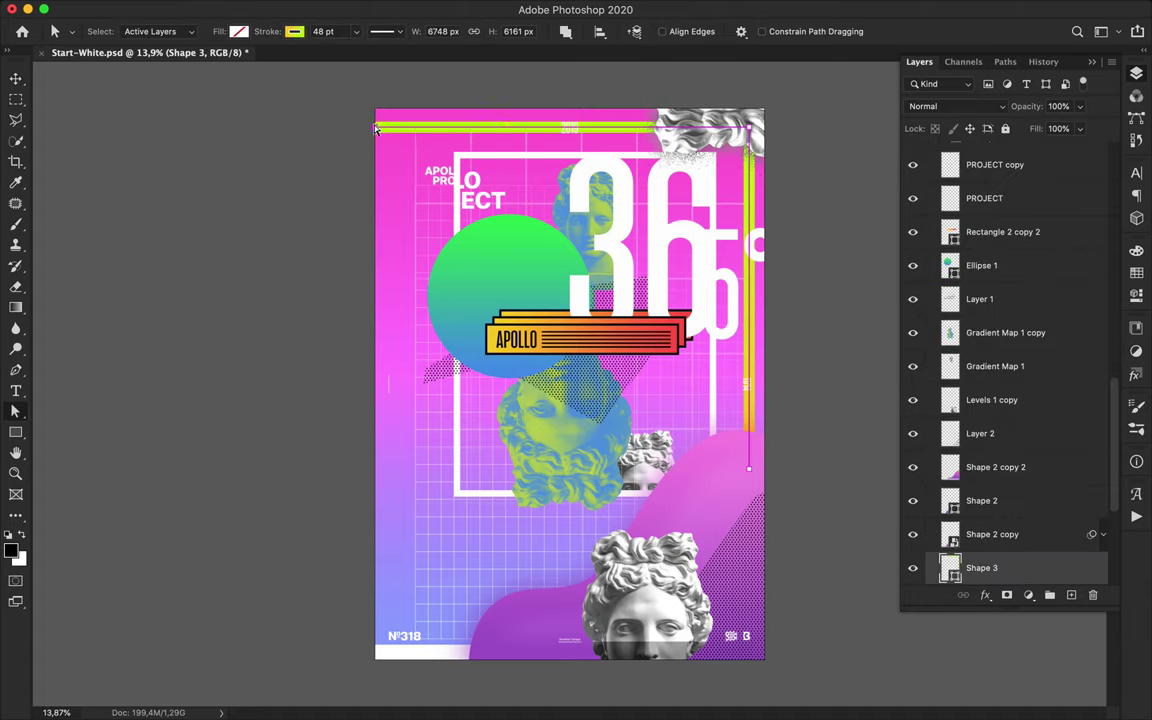
key("v")
Step: Split the two small corner logos onto separate layers, placing one above the 36 and the B logo below the 6
left_click(410, 640)
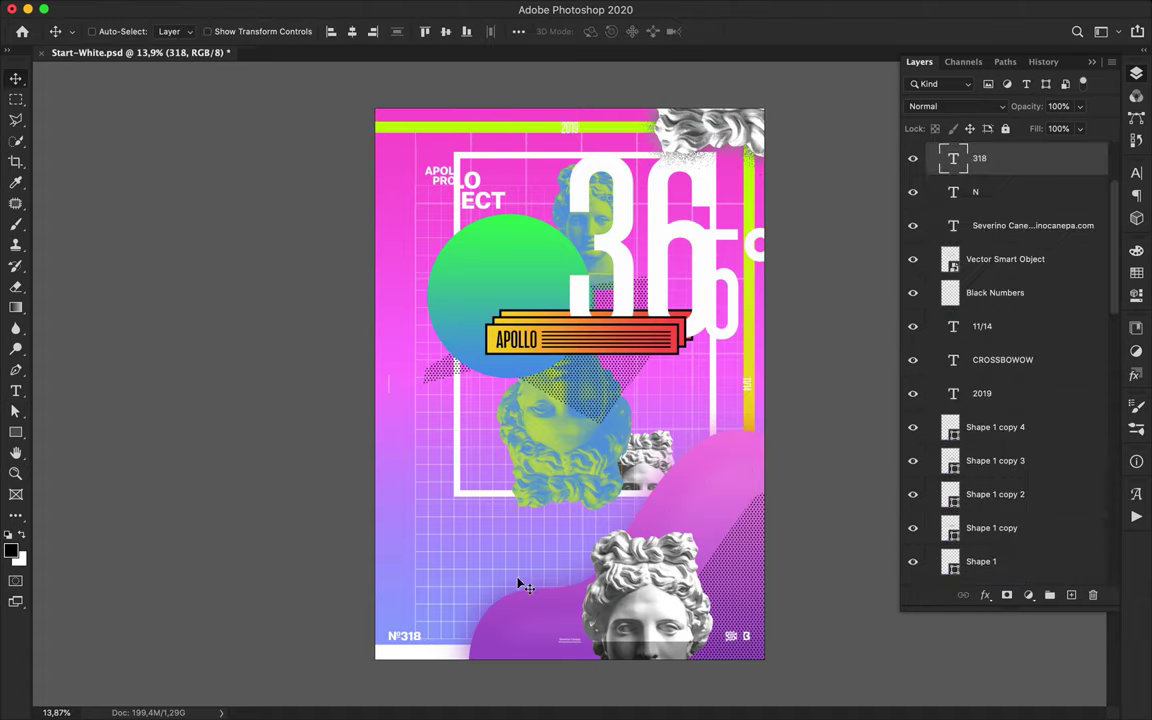
key("m")
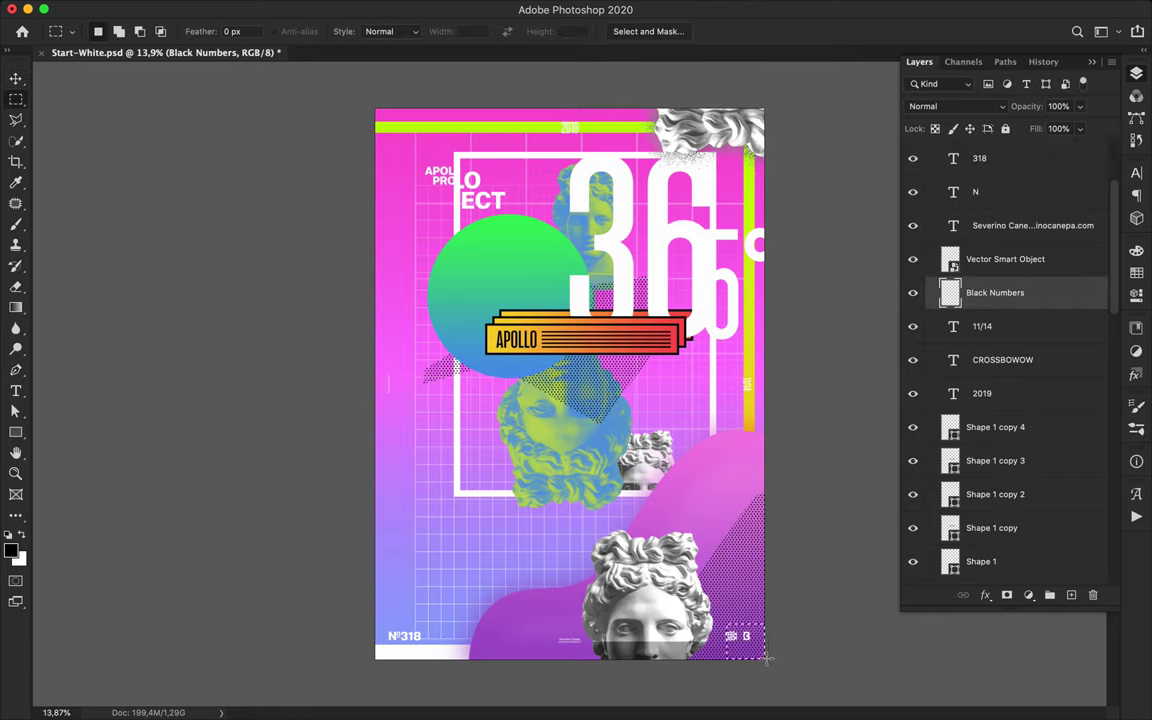
key("ctrl+j")
key("v")
left_click_drag(762, 648, 740, 370)
left_click_drag(733, 635, 612, 141)
Step: Select the N and 318 text layers of the issue number and merge them into a single layer
left_click(421, 640)
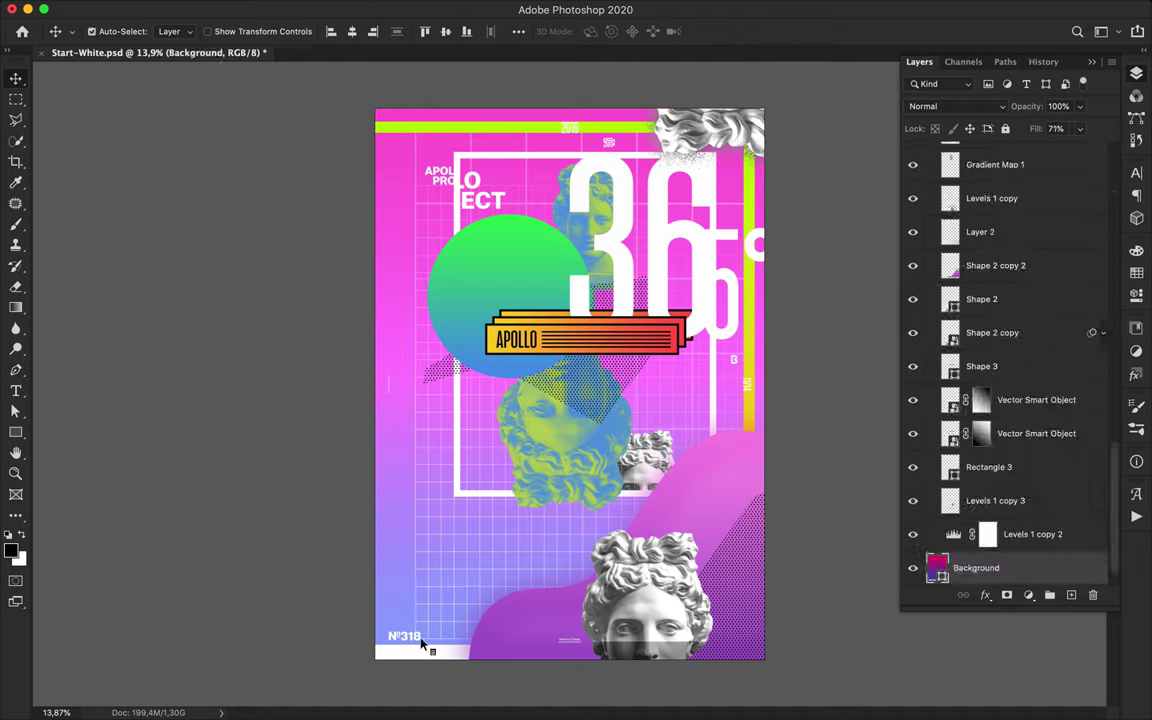
left_click(422, 645)
left_click(1016, 200, "shift")
scroll(1018, 200, "up", 2)
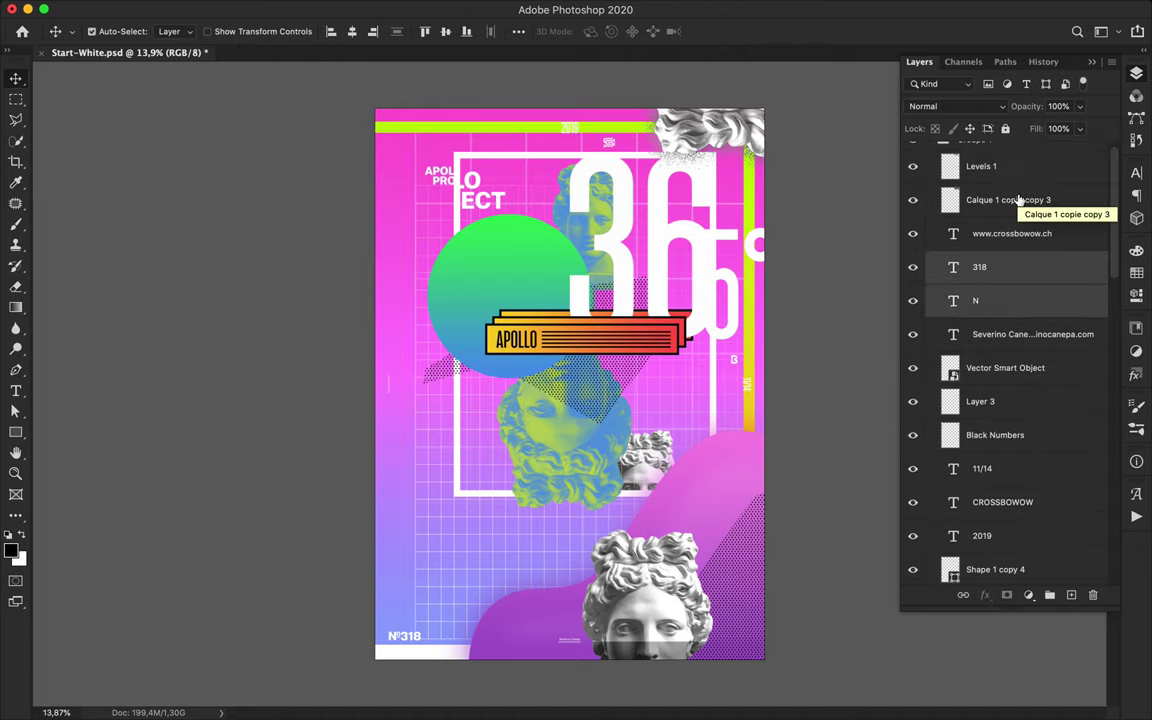
key("ctrl+e")
left_click_drag(419, 643, 434, 627)
left_click(399, 640, "shift+super")
key("super+e")
Step: Enlarge the merged Nº318, place it just below the APOLLO banner's right end, and reorder its layer directly above Shape 4
key("ctrl+t")
left_click_drag(526, 531, 704, 514)
key("Return")
left_click_drag(704, 443, 706, 340)
left_click_drag(1030, 278, 1030, 178)
scroll(1030, 358, "down", 8)
Step: Duplicate the Nº318 lettering, apply a Mosaic filter to the copy, and overlay it slightly offset on the original
left_click_drag(704, 354, 668, 406)
mouse_move(428, 5)
left_click(374, 8)
mouse_move(411, 257)
left_click(660, 334)
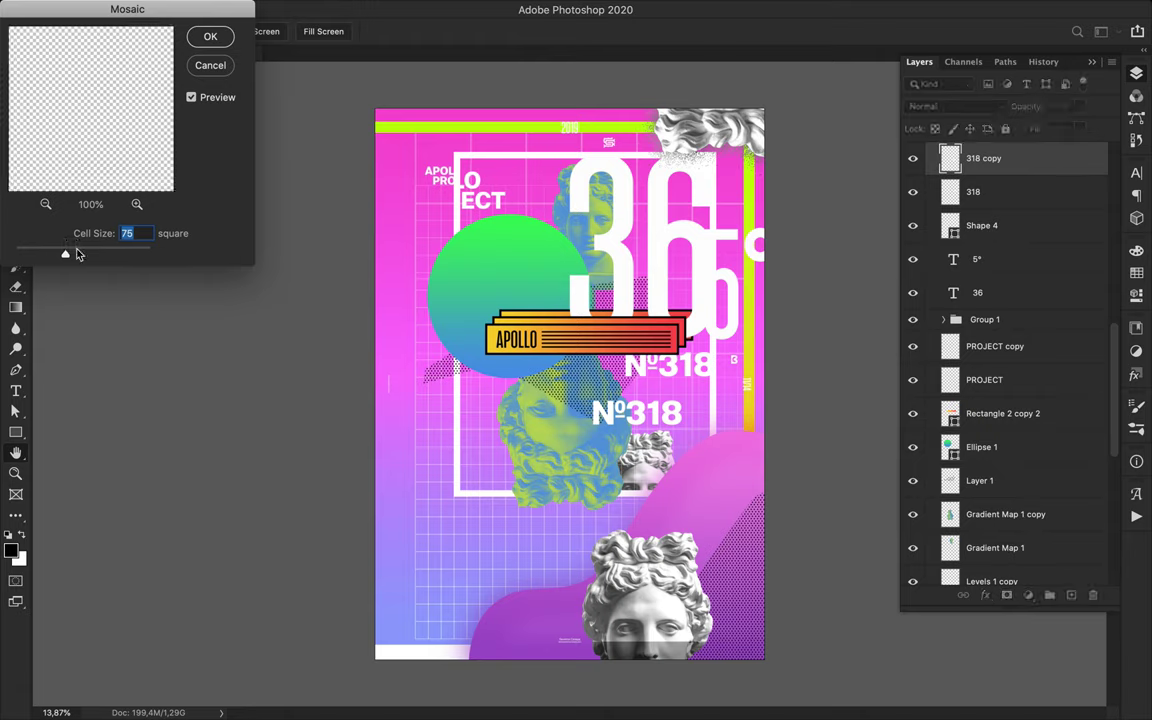
left_click_drag(68, 251, 76, 254)
left_click(210, 37)
left_click_drag(659, 415, 698, 366)
Step: Duplicate the green gradient circle downward, convert the copy to a smart object, and apply a Mosaic filter with cell size 200
left_click_drag(517, 283, 520, 493)
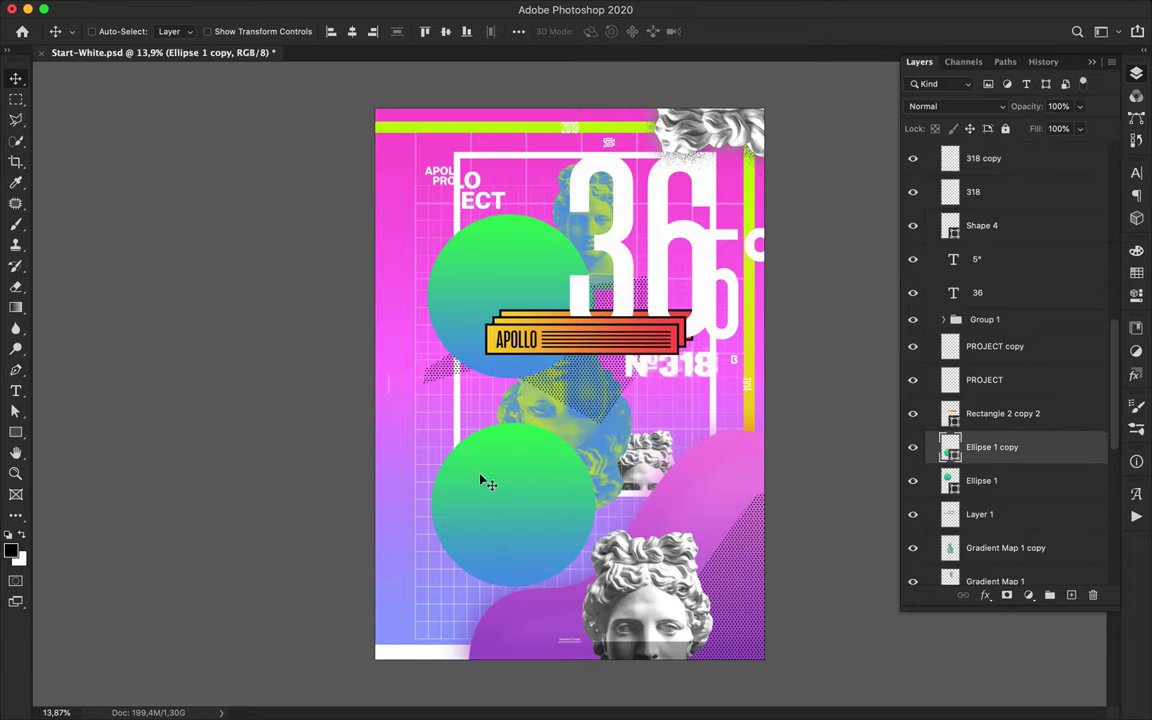
left_click(374, 9)
mouse_move(480, 259)
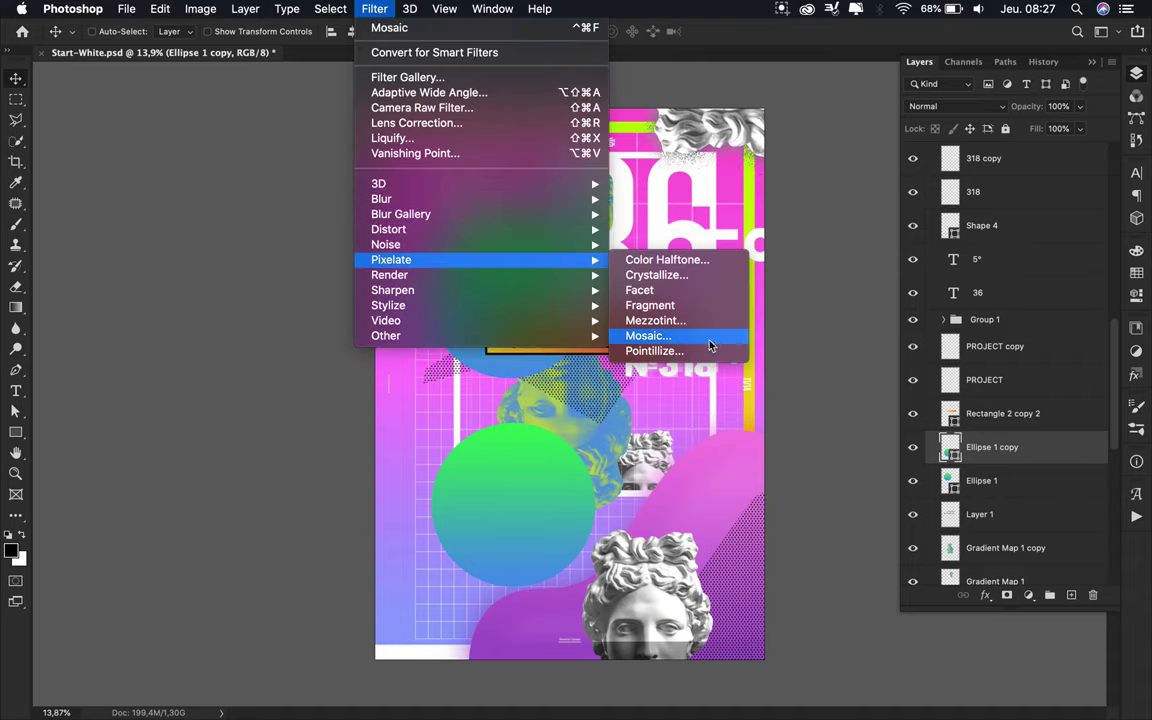
left_click(709, 346)
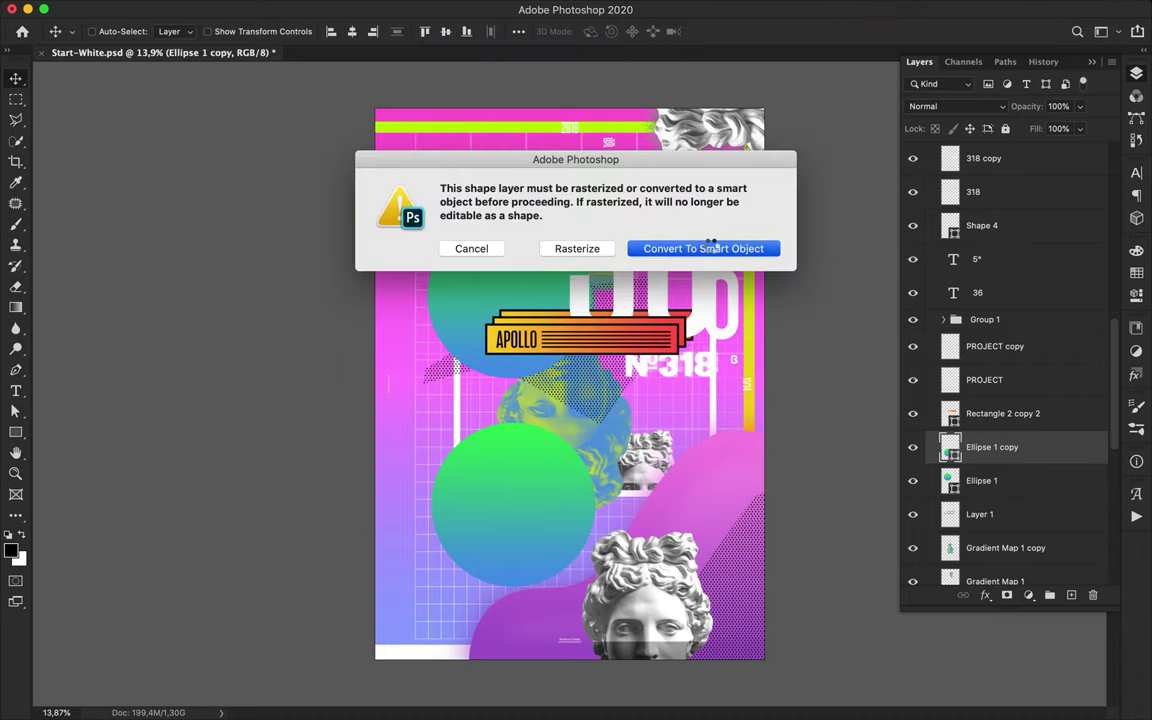
left_click(646, 251)
left_click_drag(88, 257, 152, 257)
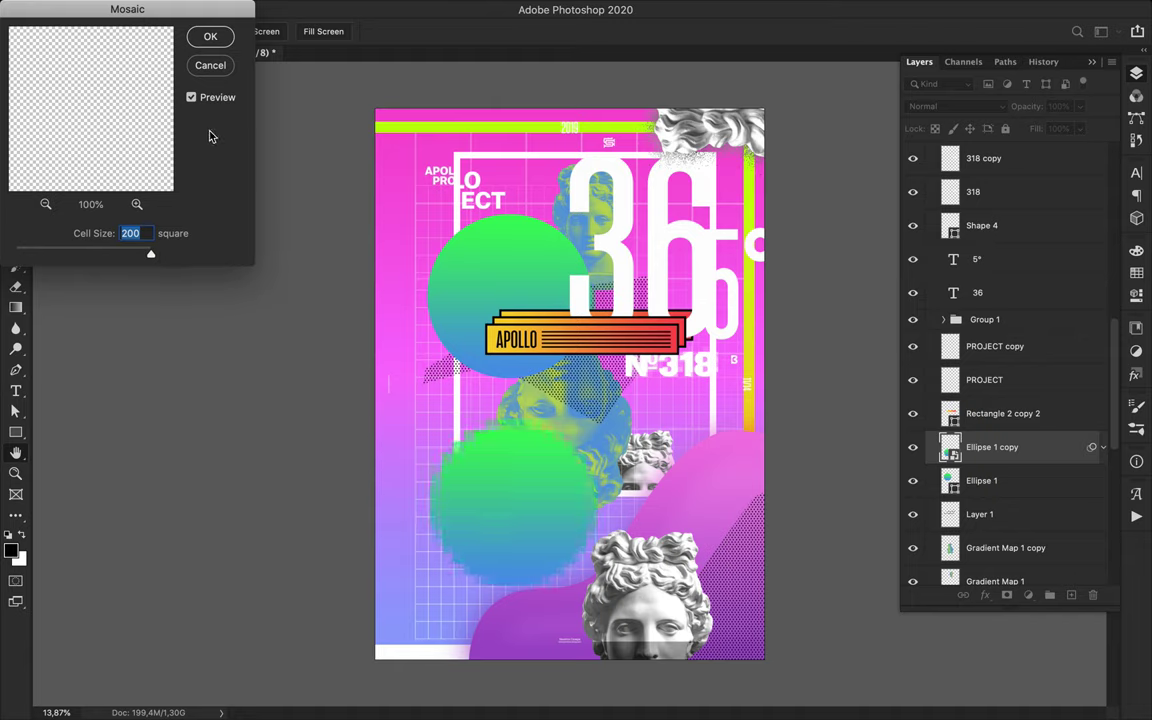
key("Return")
Step: Move the pixelated circle over the original, delete the original Ellipse 1 layer, and save the document
left_click_drag(435, 442, 435, 273)
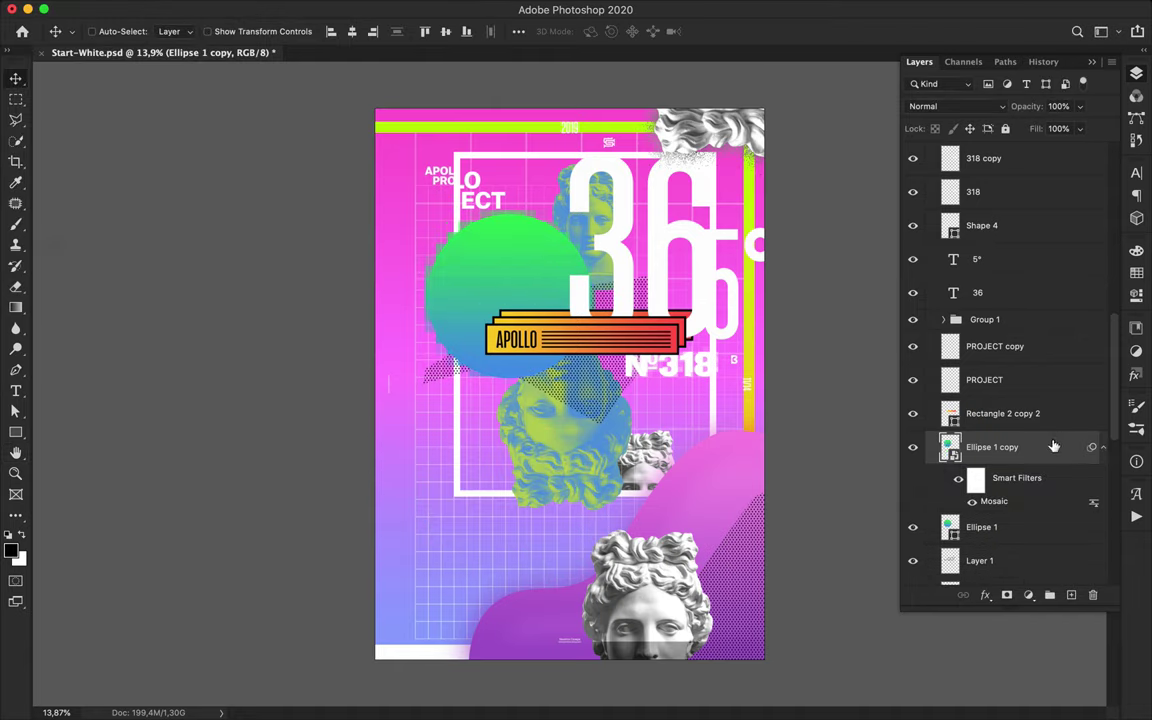
left_click(921, 528)
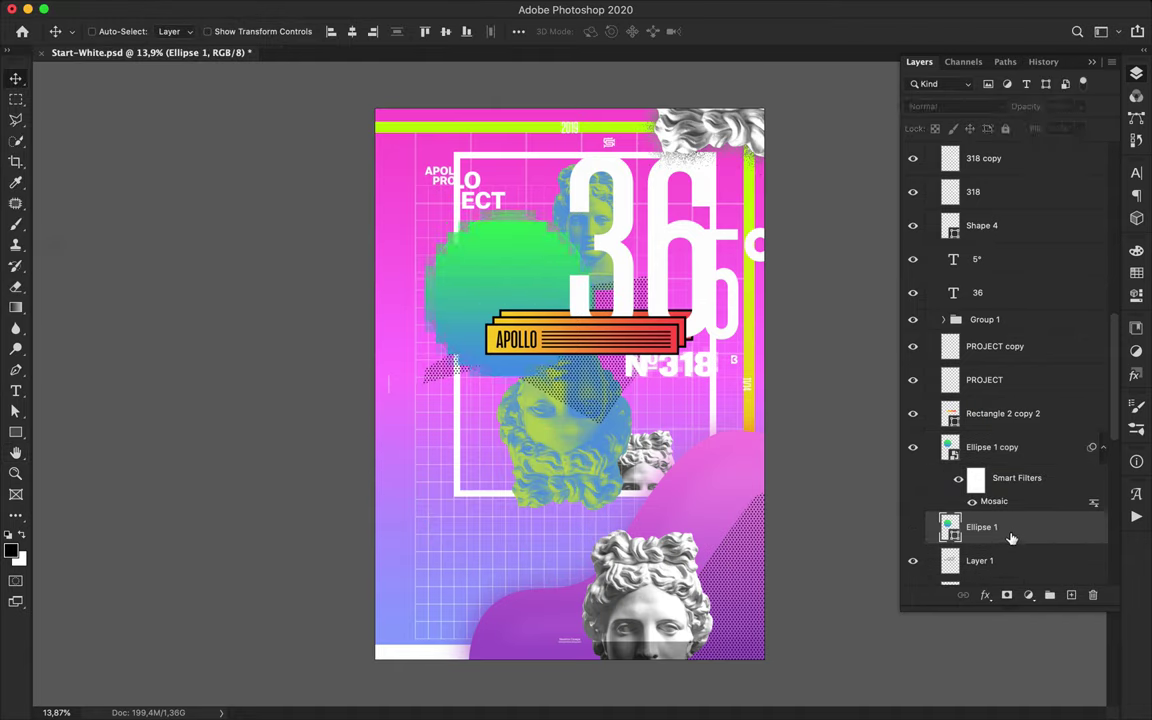
key("BackSpace")
key("super+s")
left_click(784, 12)
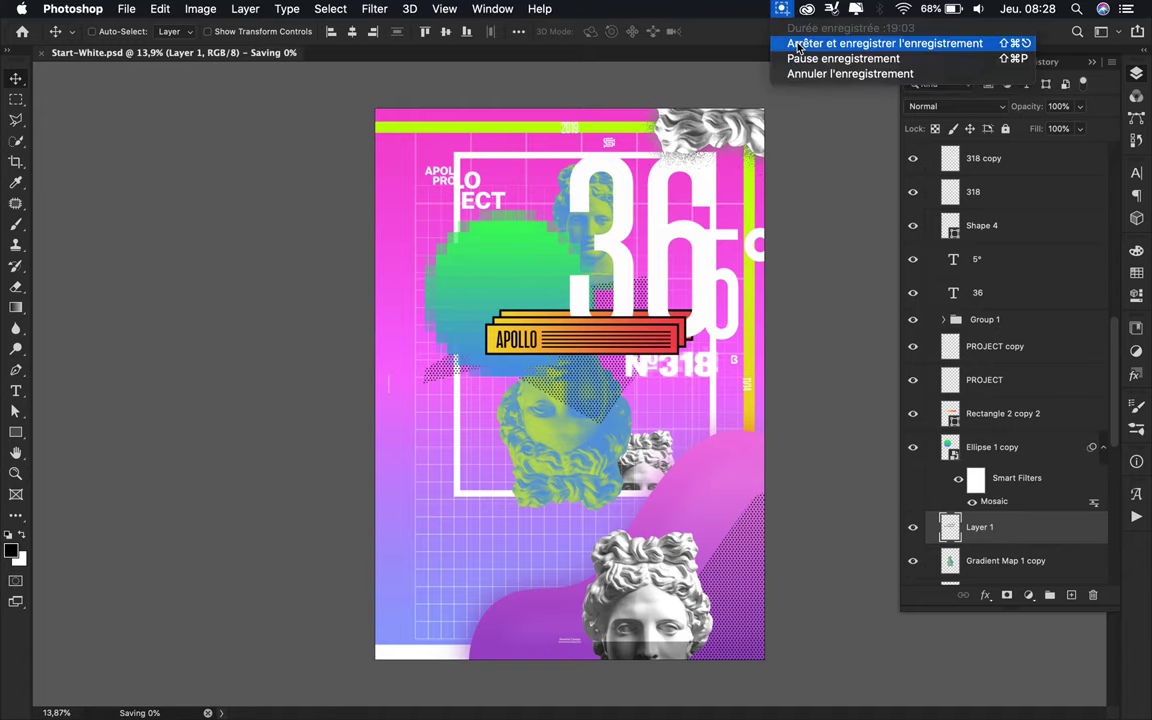